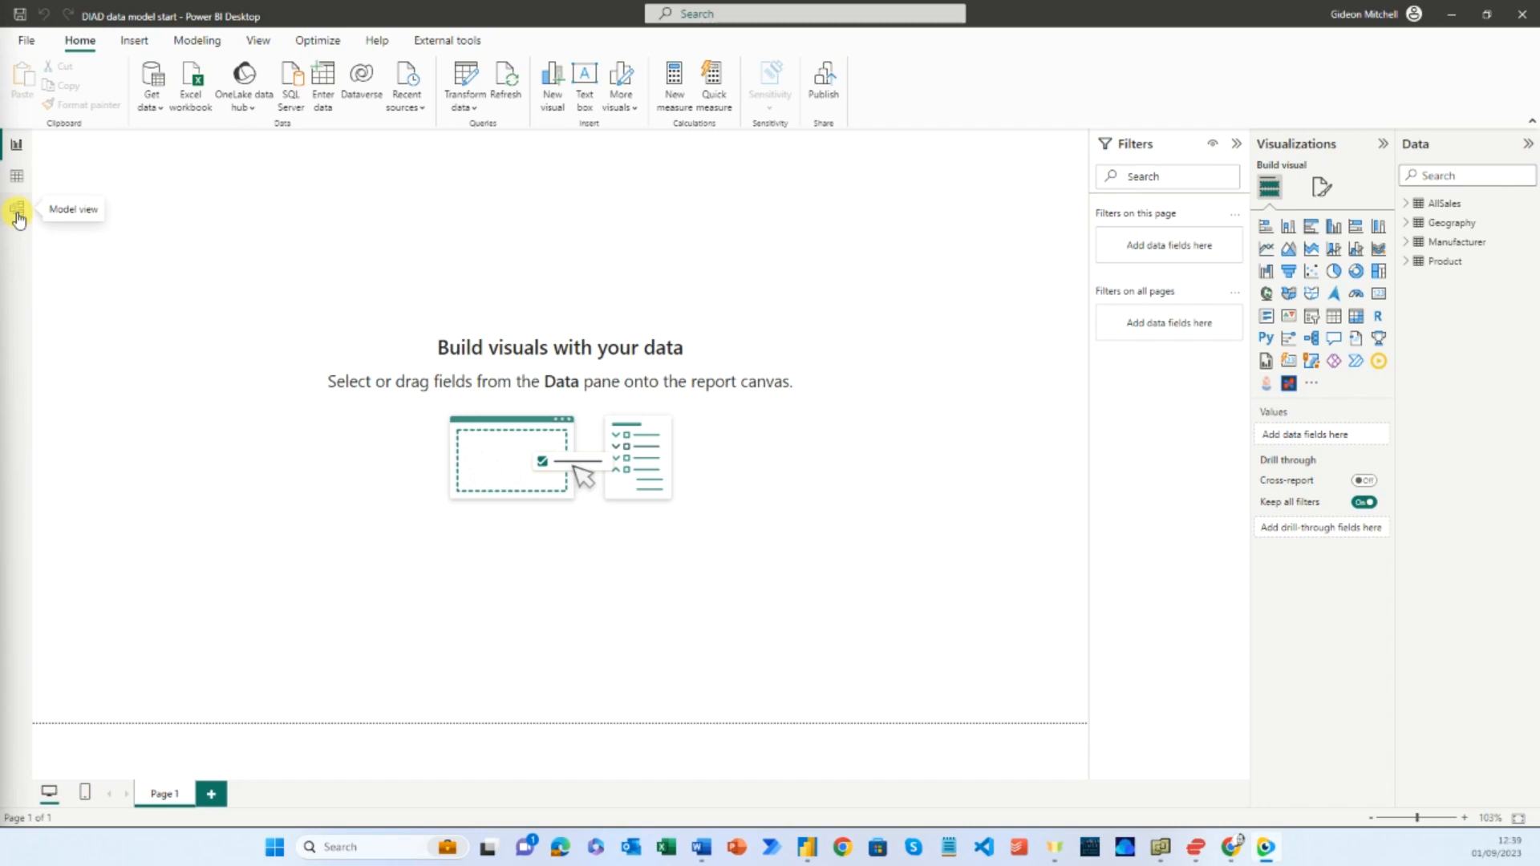
- Open the data model diagram and review the settings of the relationship between AllSales and Product
click(18, 213)
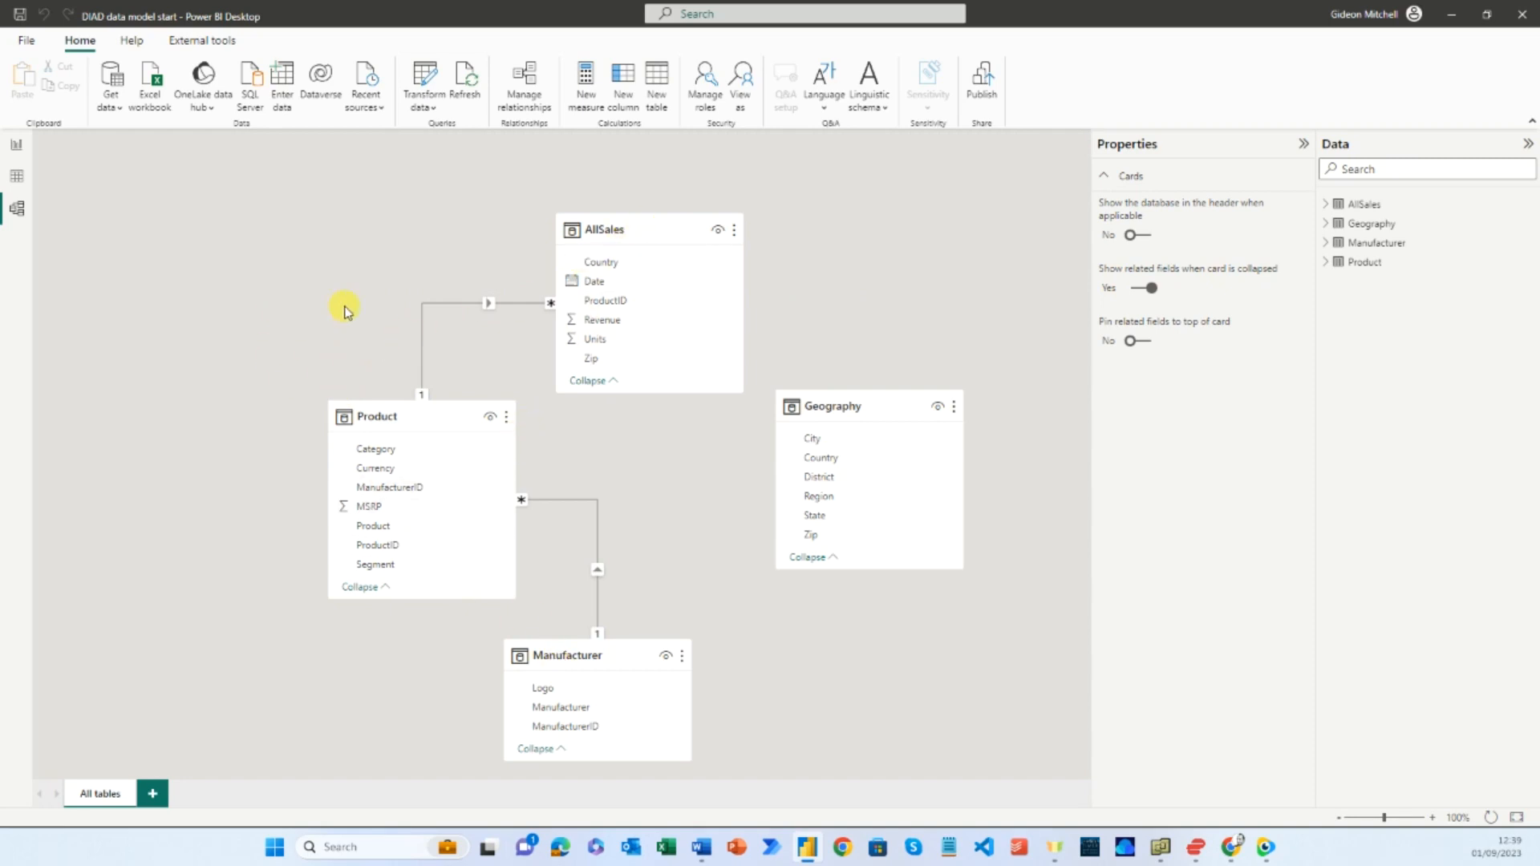
double_click(439, 308)
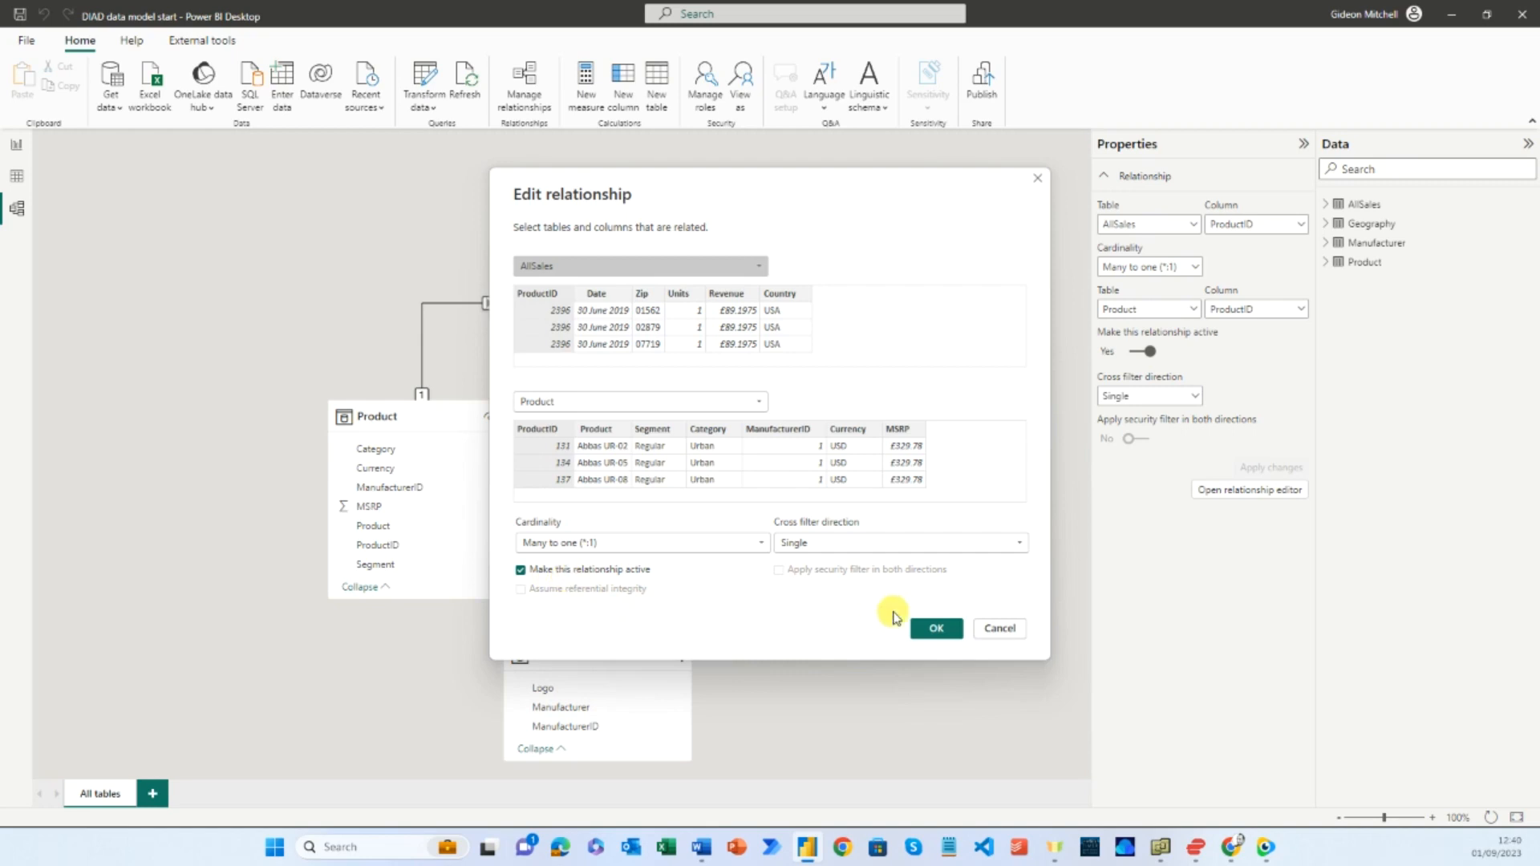
click(937, 631)
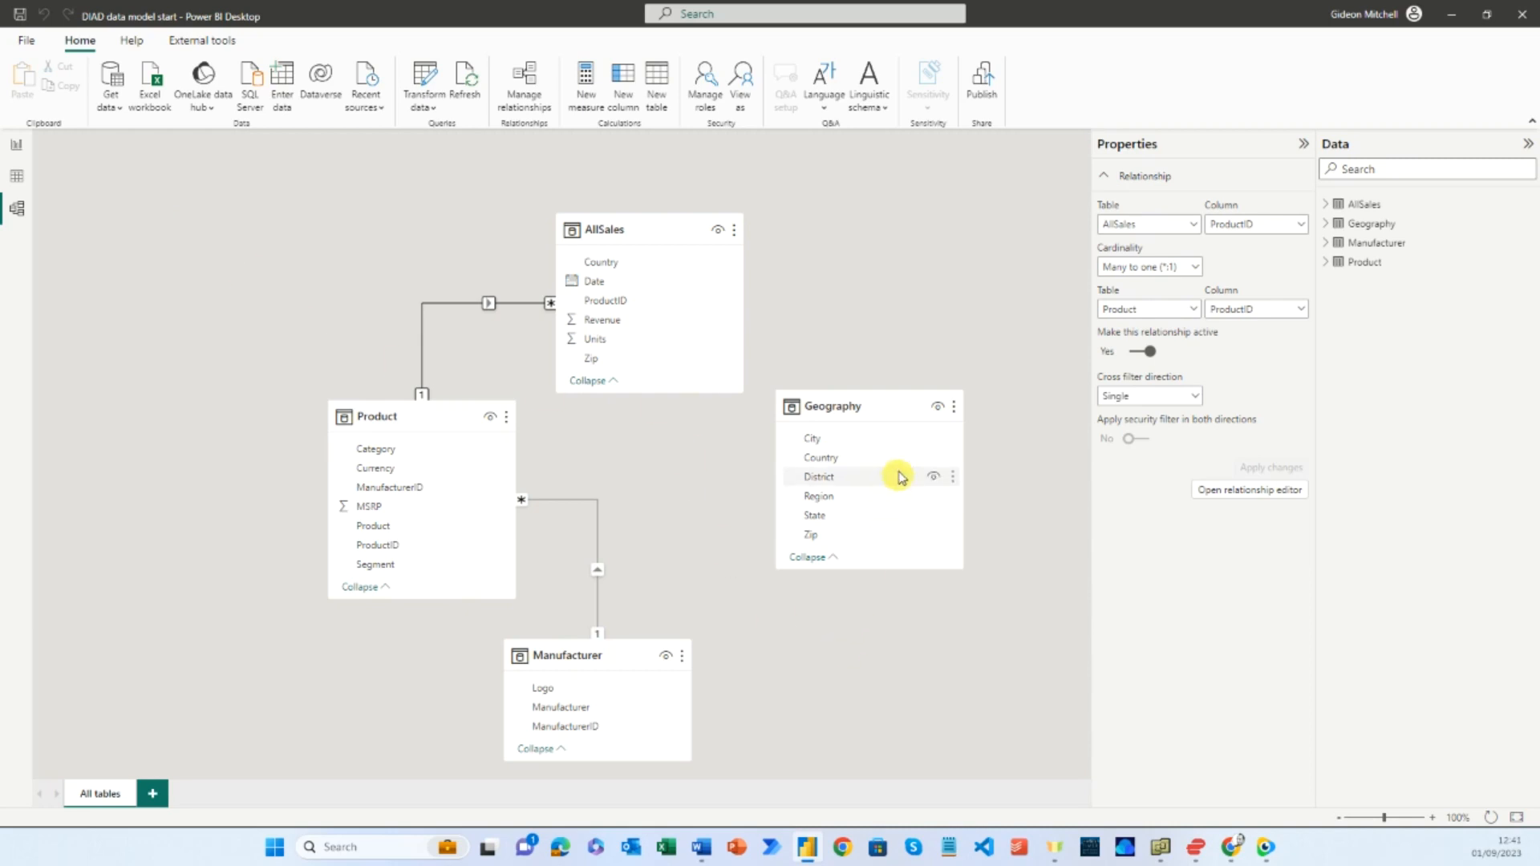
drag(865, 398, 877, 413)
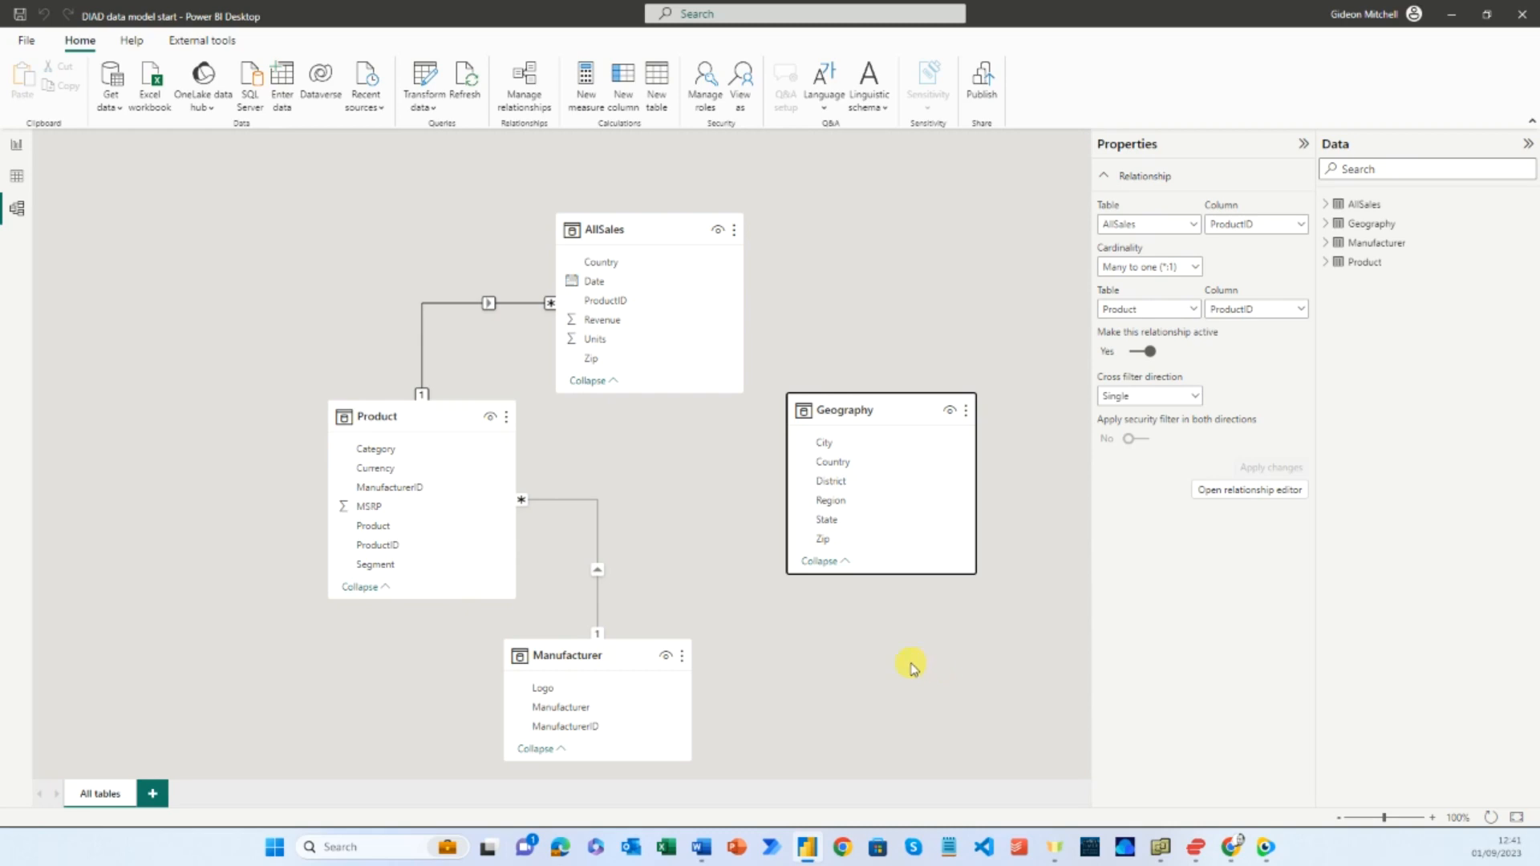
- Look through the row data of the AllSales, Geography, Manufacturer and Product tables
click(14, 178)
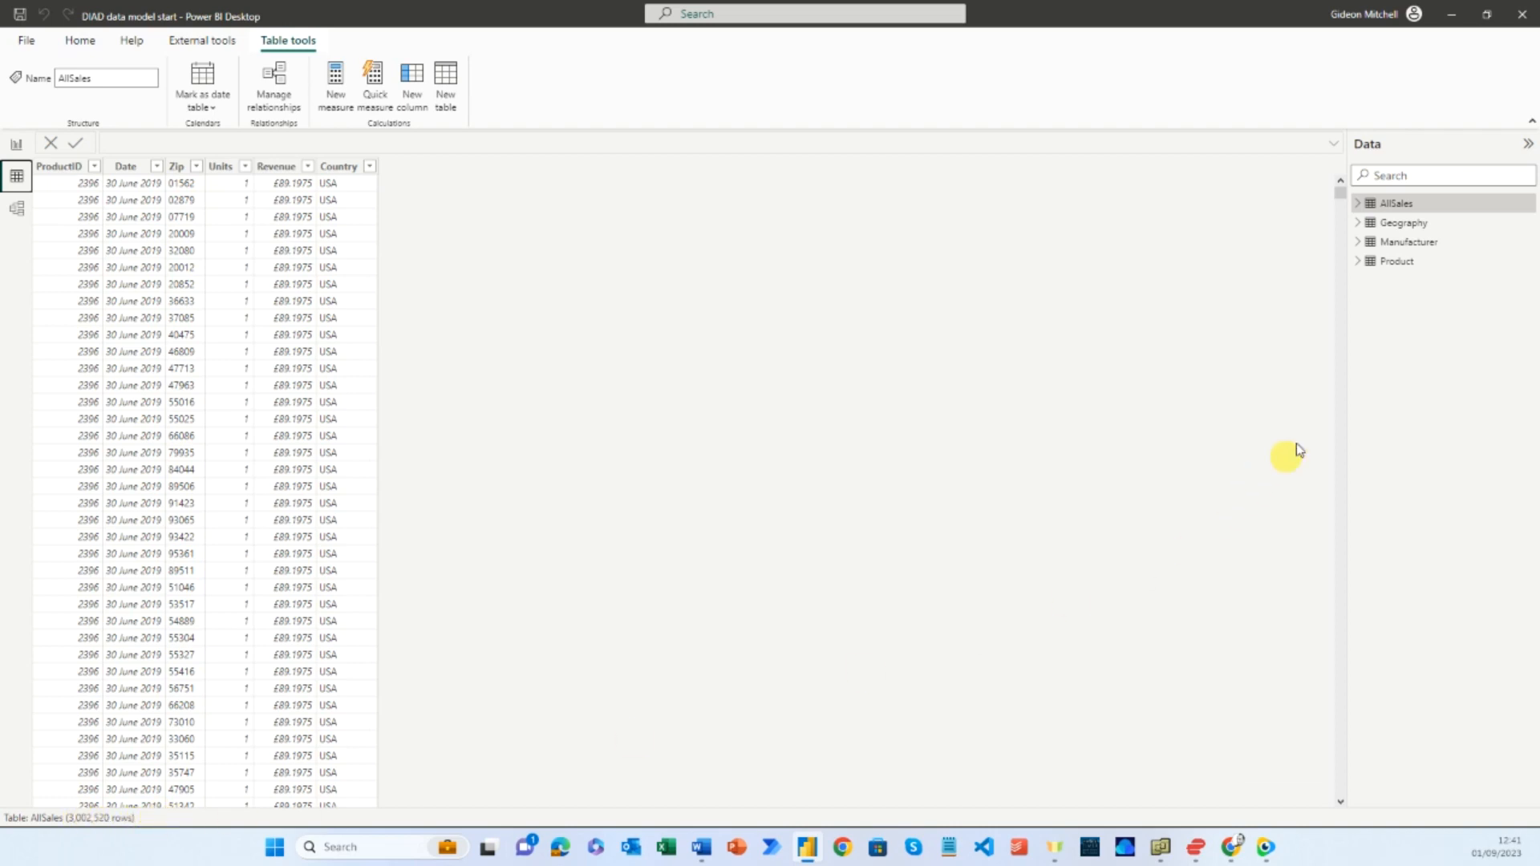
click(1426, 229)
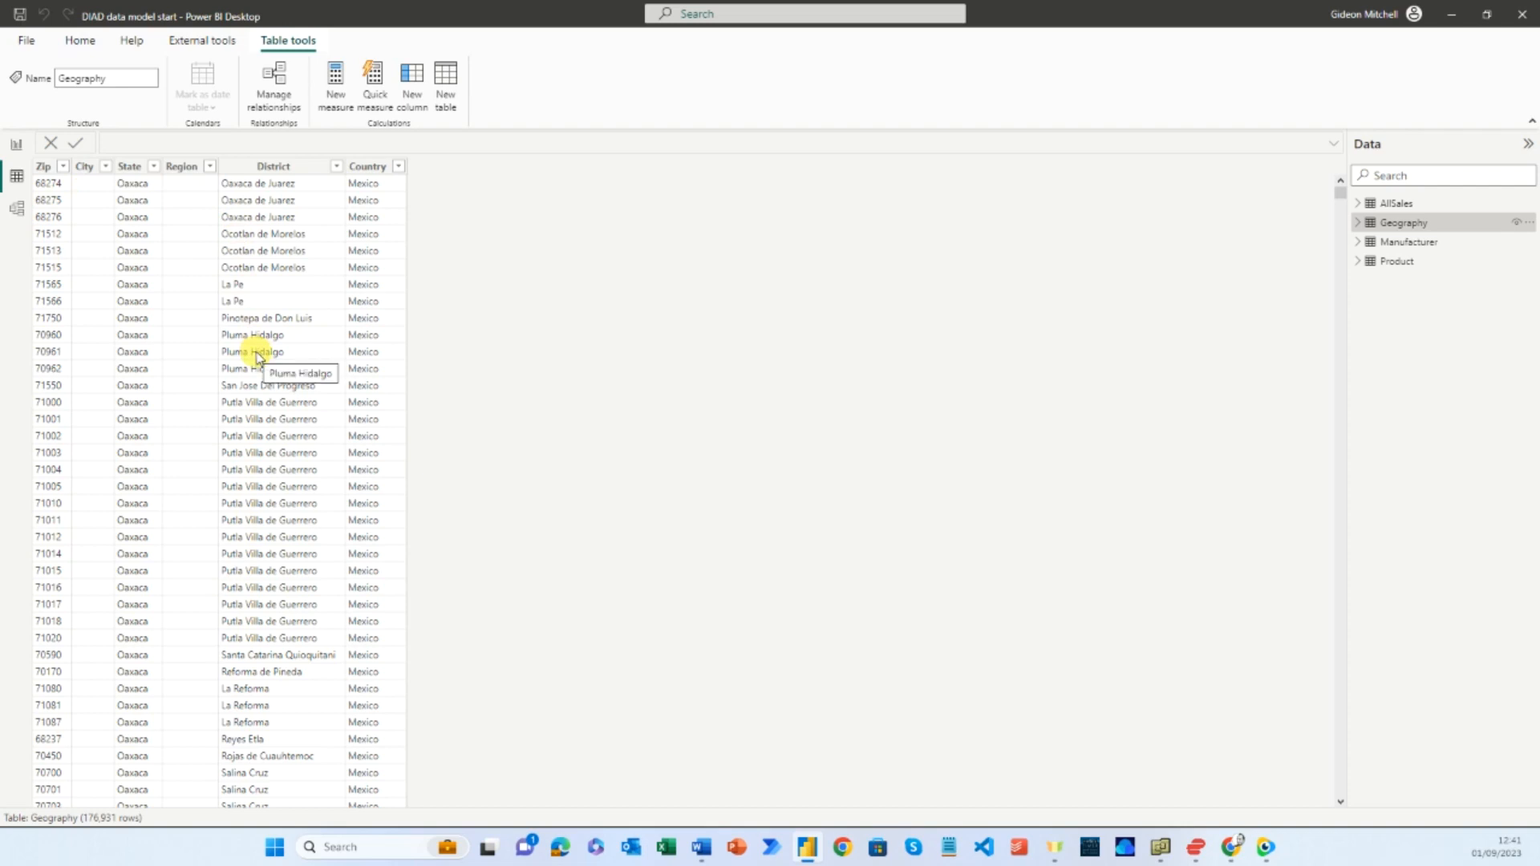
click(1396, 242)
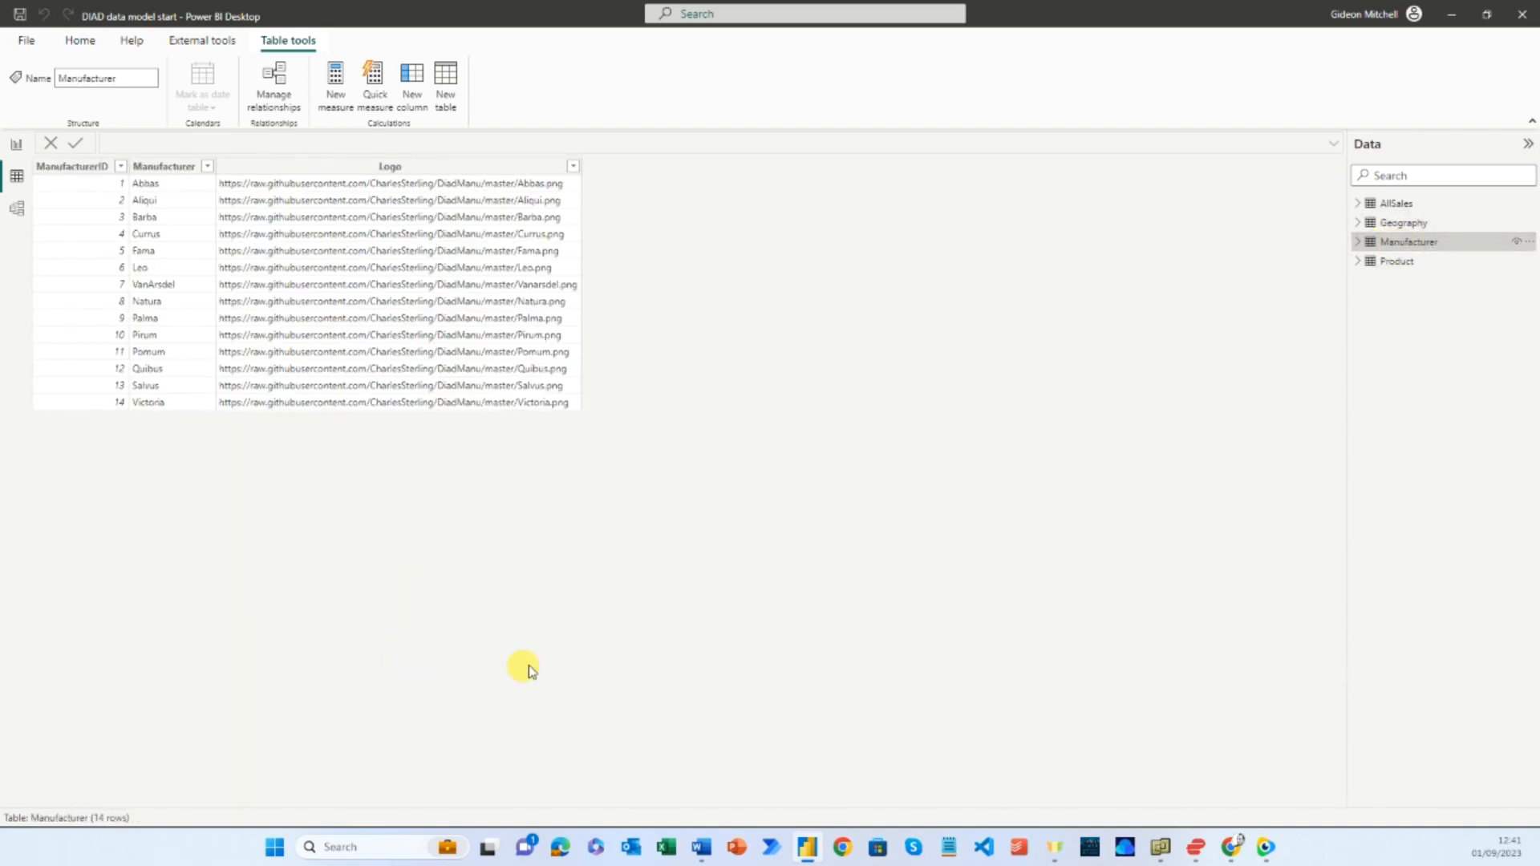
click(1408, 262)
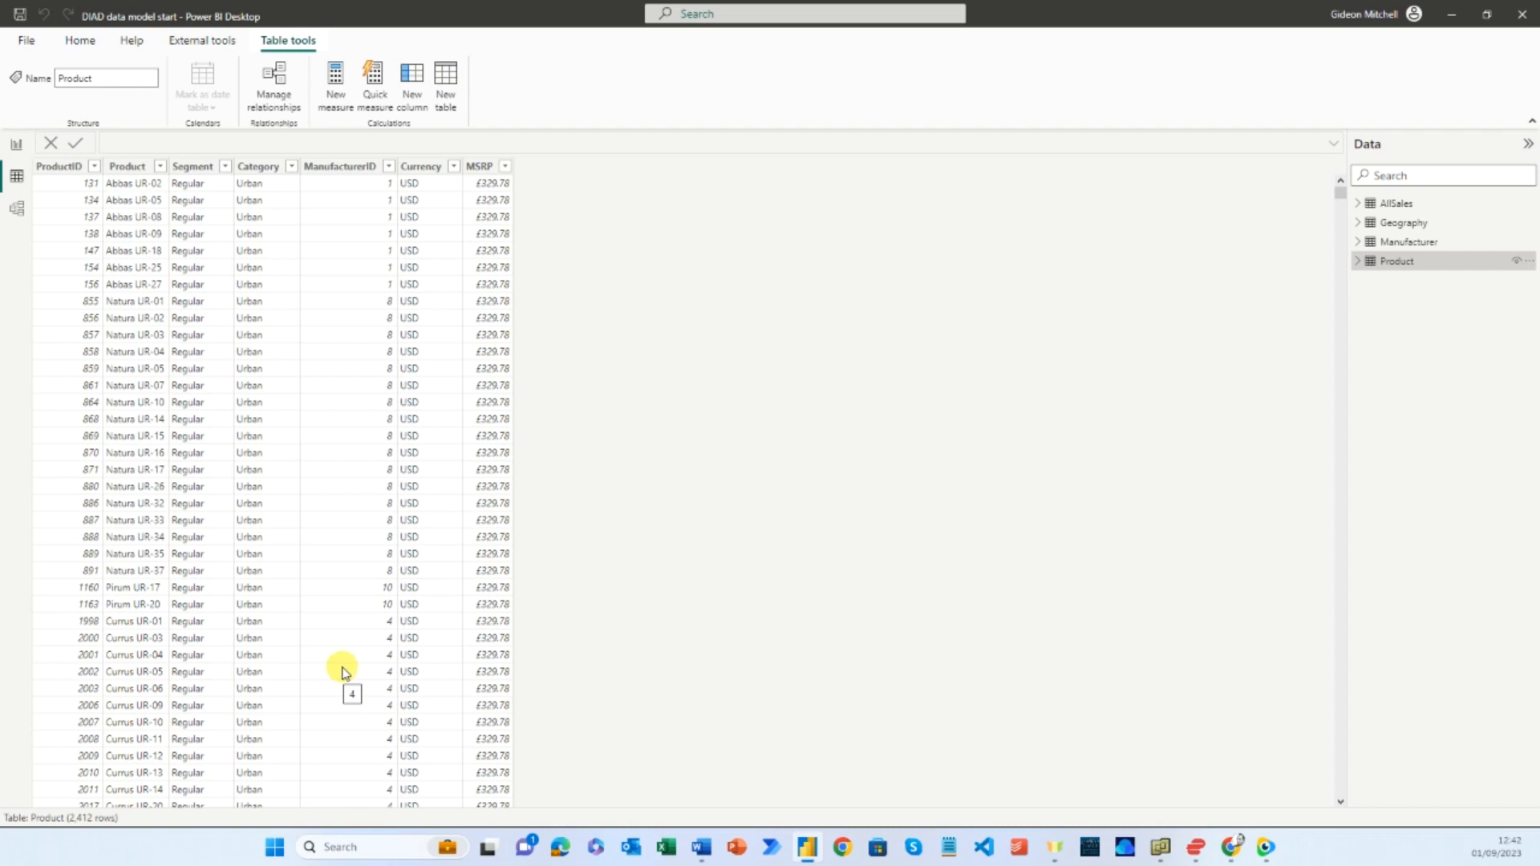
- Add a clustered column chart to report Page 1 and enlarge it to cover most of the page
click(18, 147)
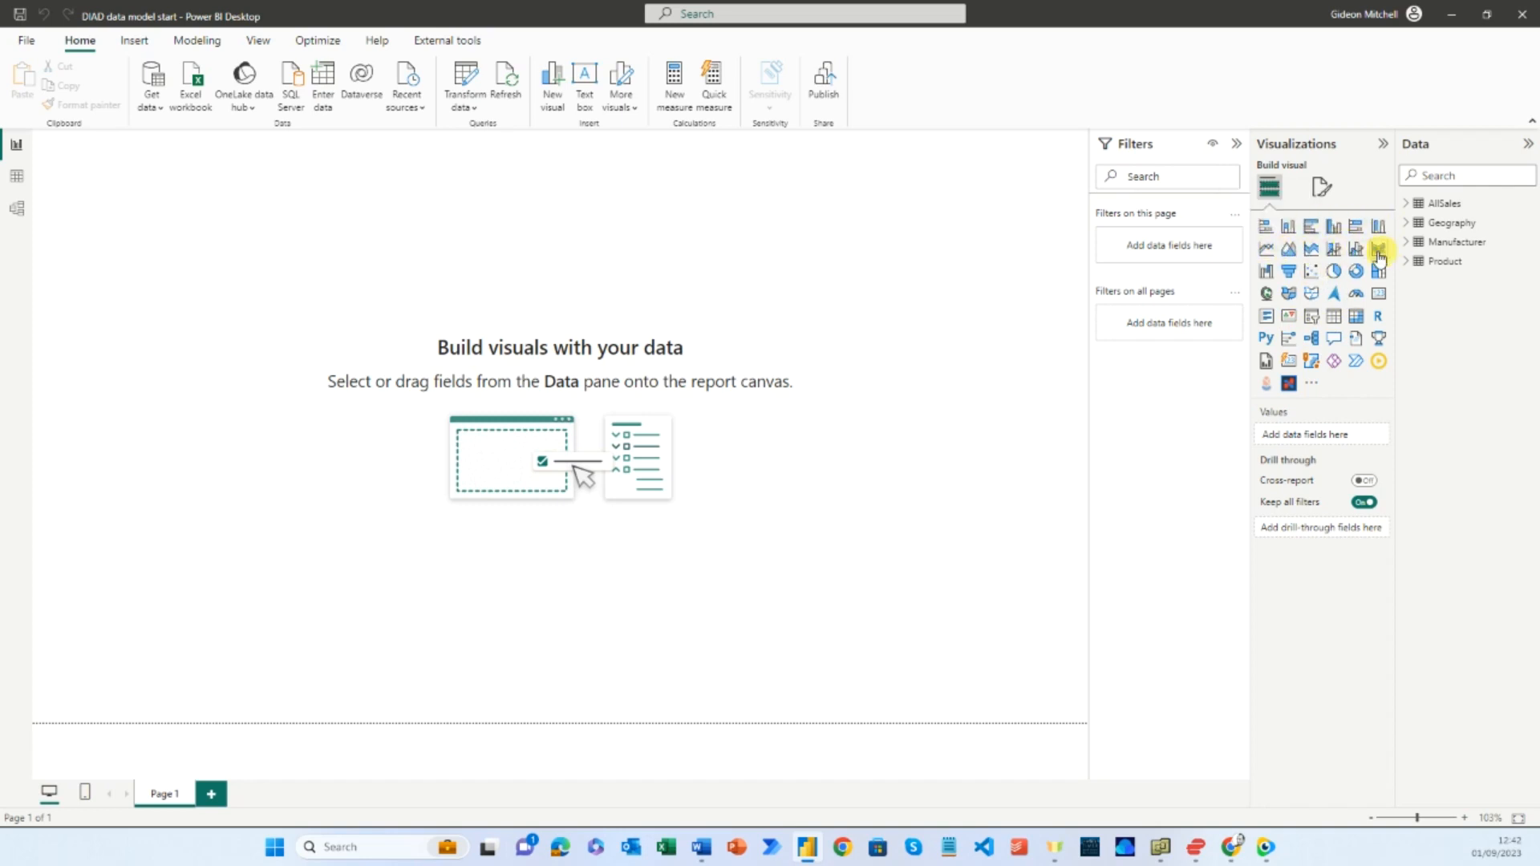
click(1335, 228)
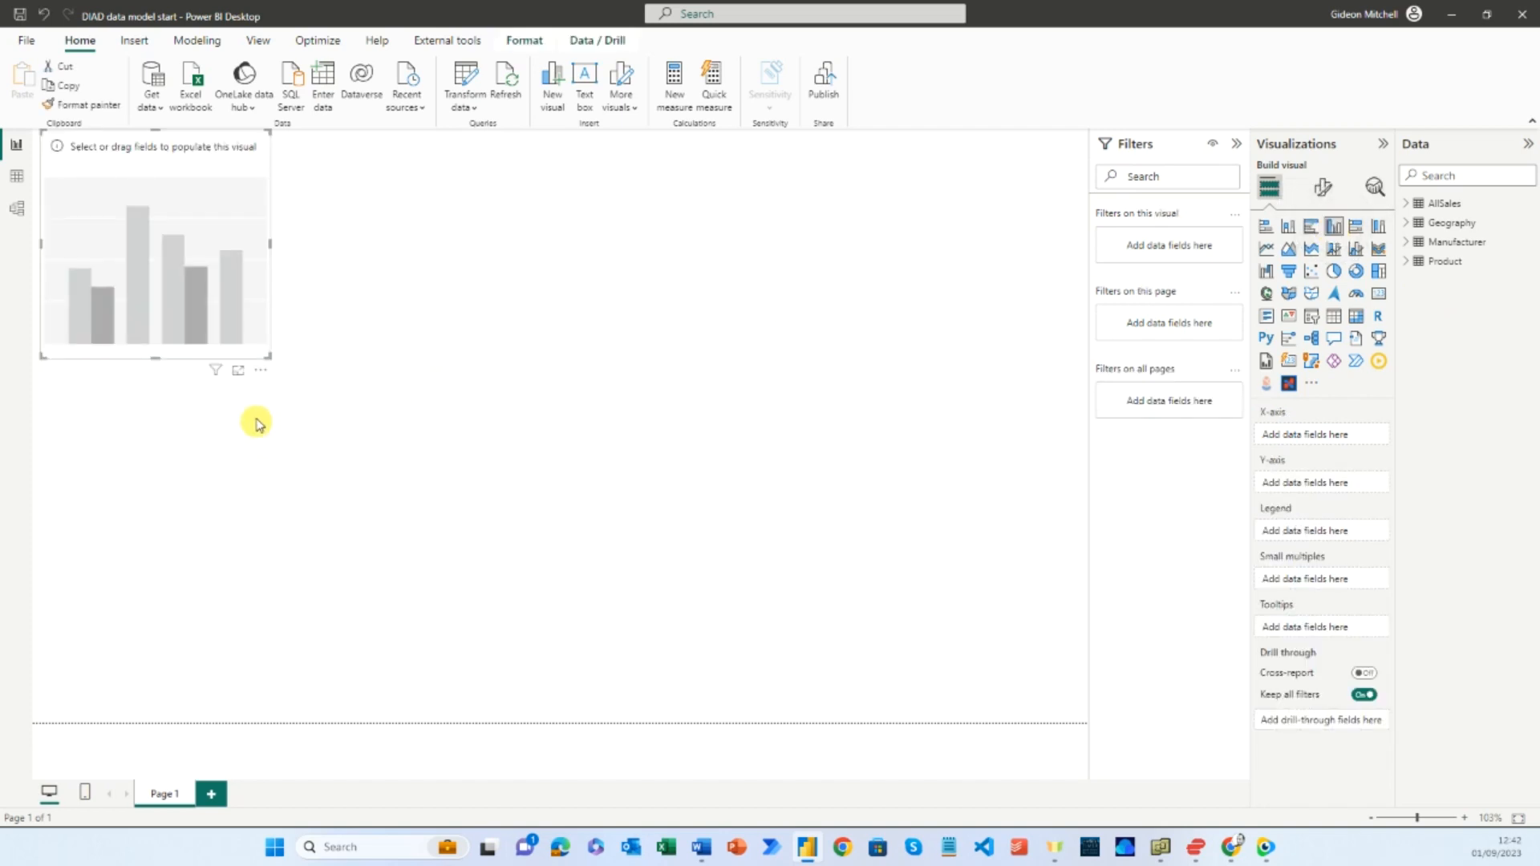
drag(269, 355, 748, 618)
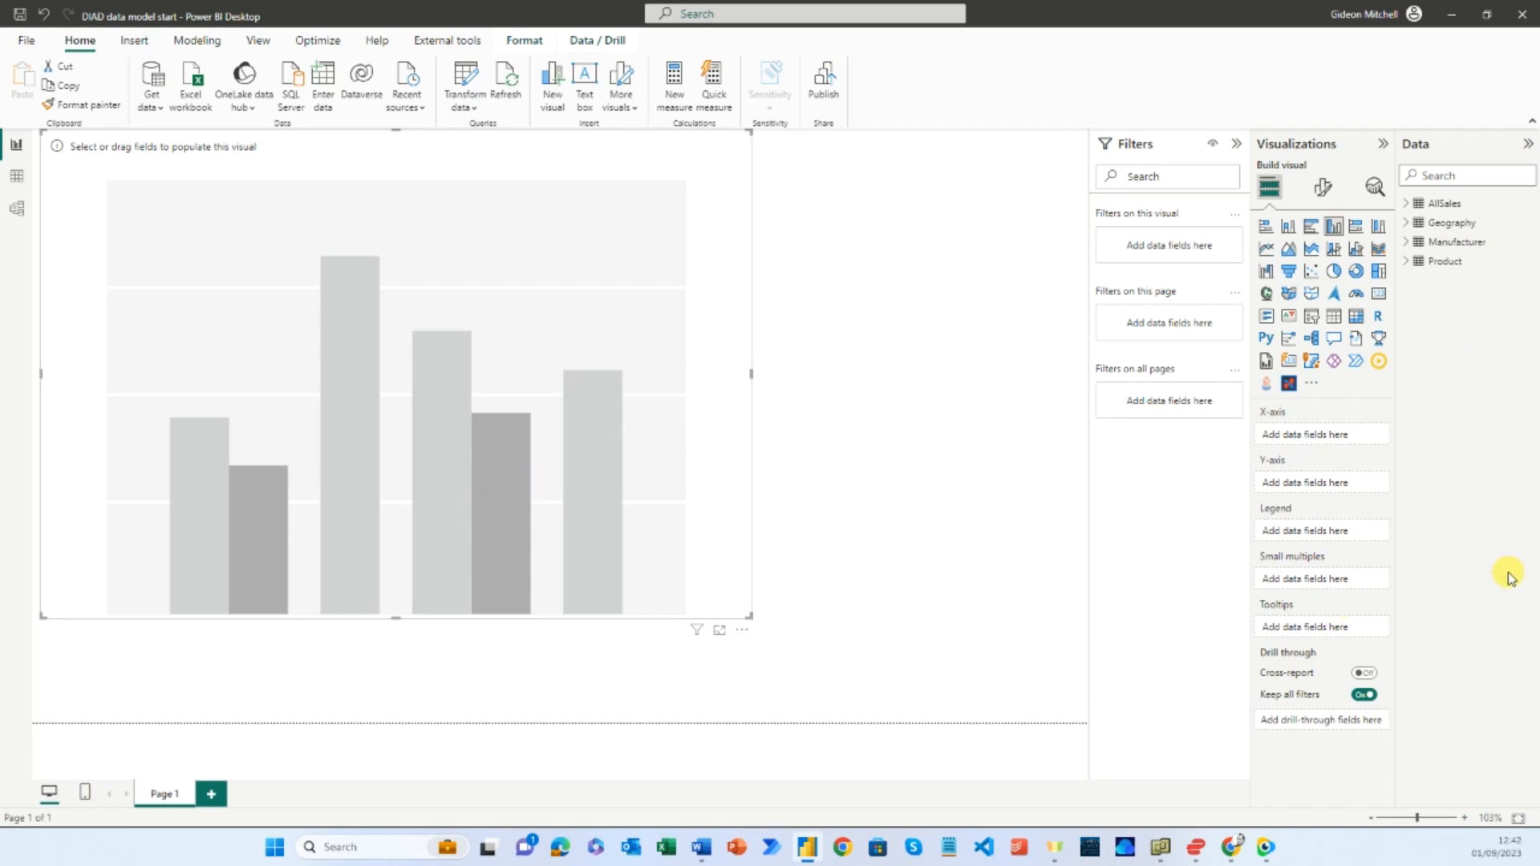
- Expand all tables in the field list and plot Revenue on the Y-axis against the Date Hierarchy on the X-axis
right_click(1442, 373)
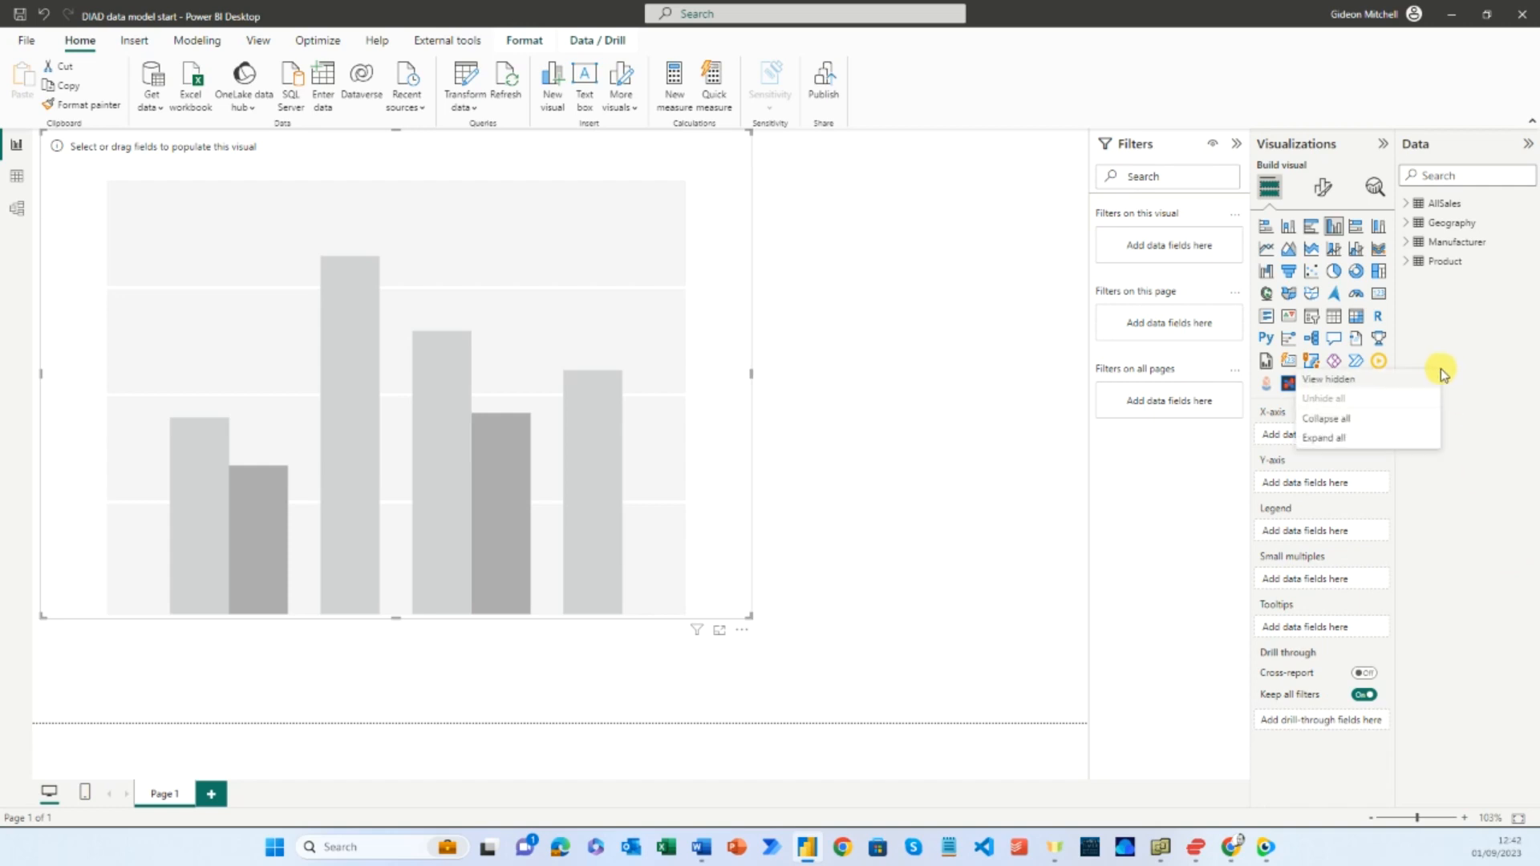
click(1352, 437)
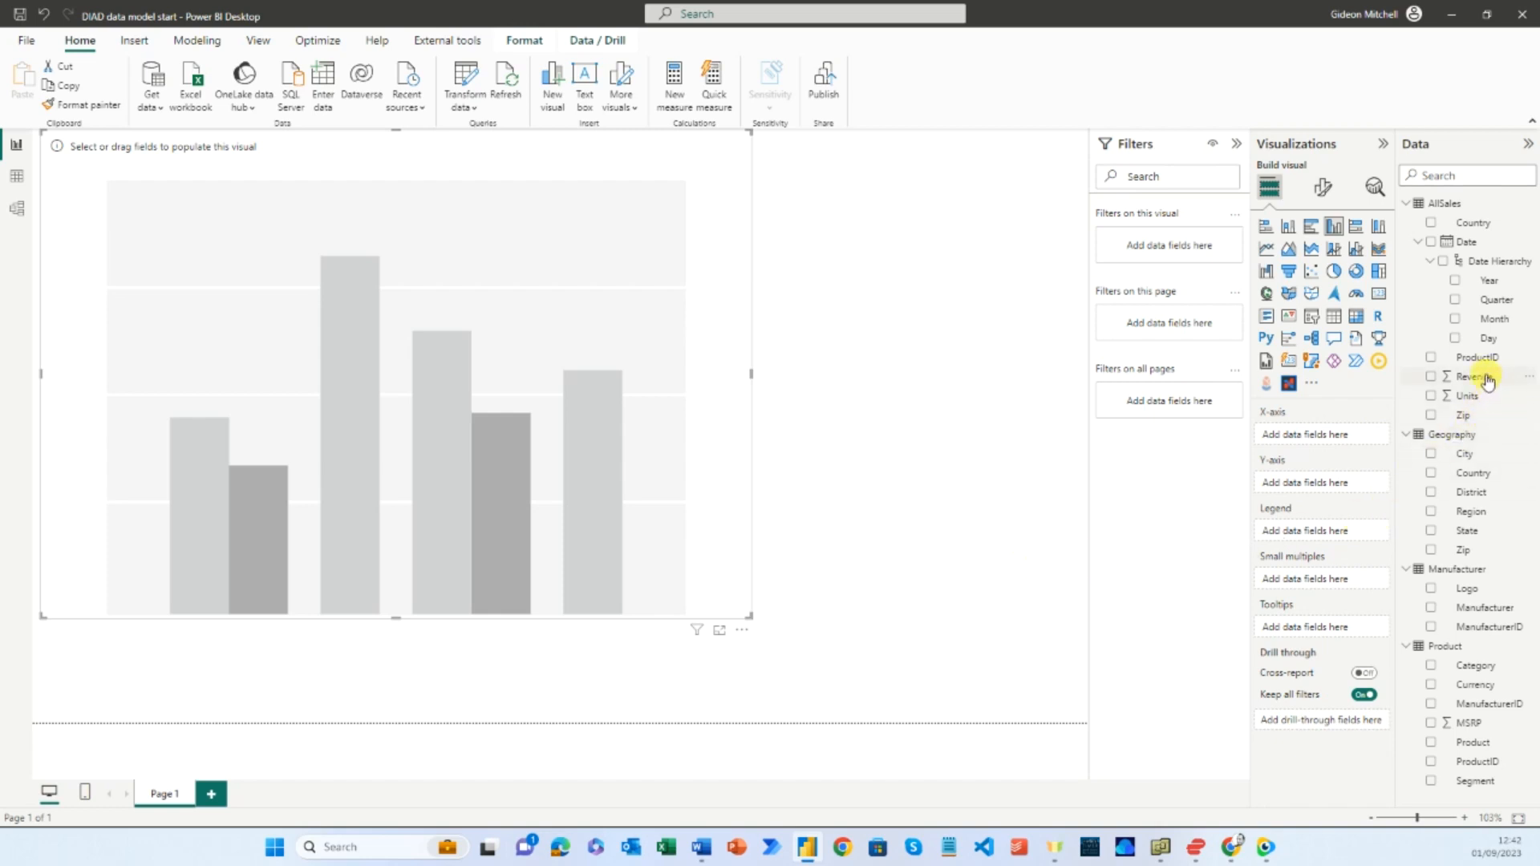
drag(1488, 382, 1328, 485)
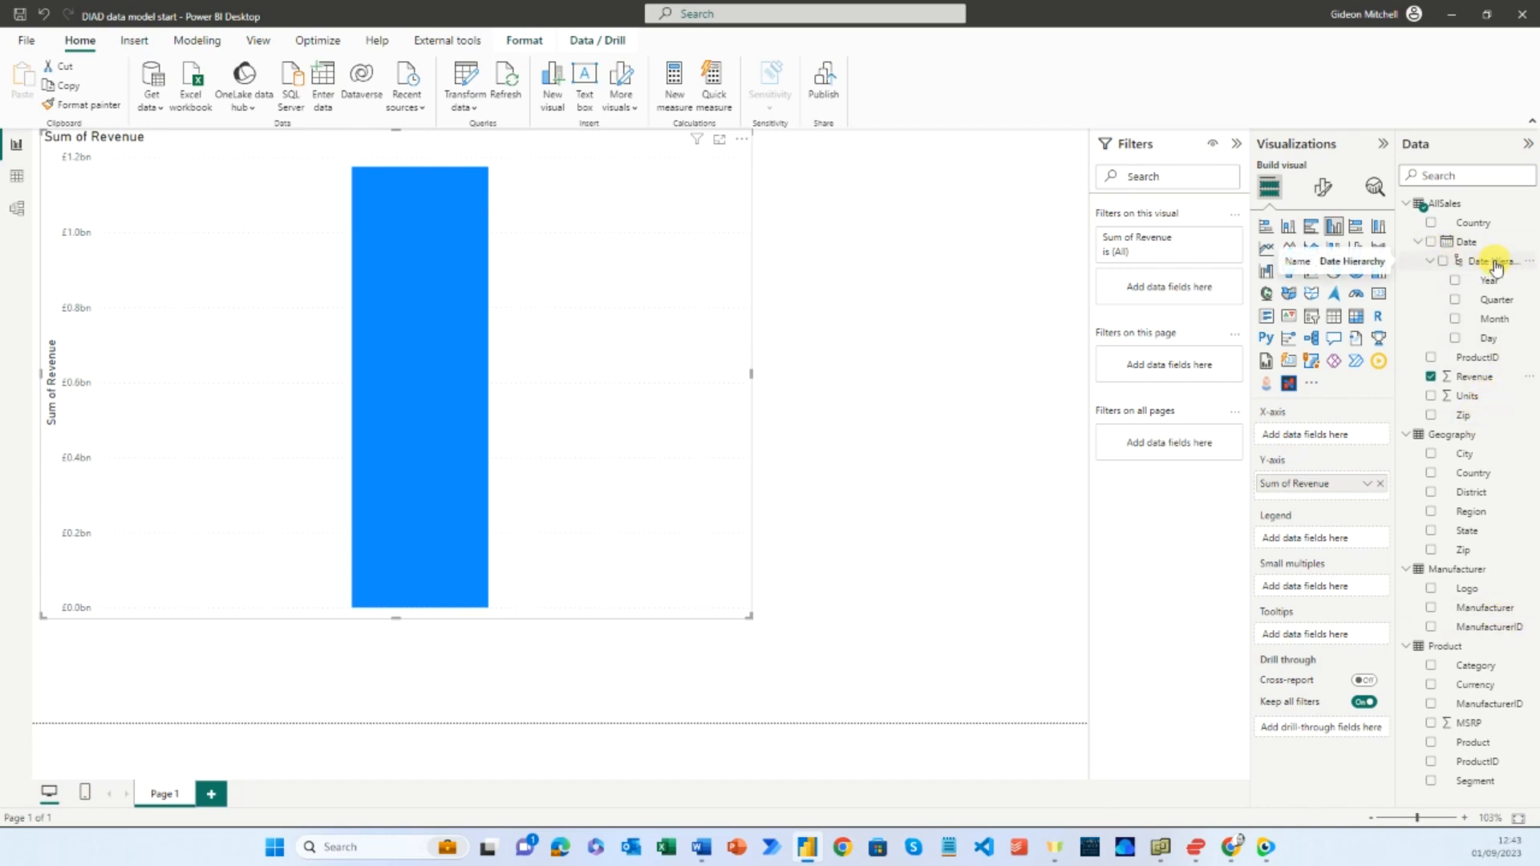
drag(1496, 265, 1330, 437)
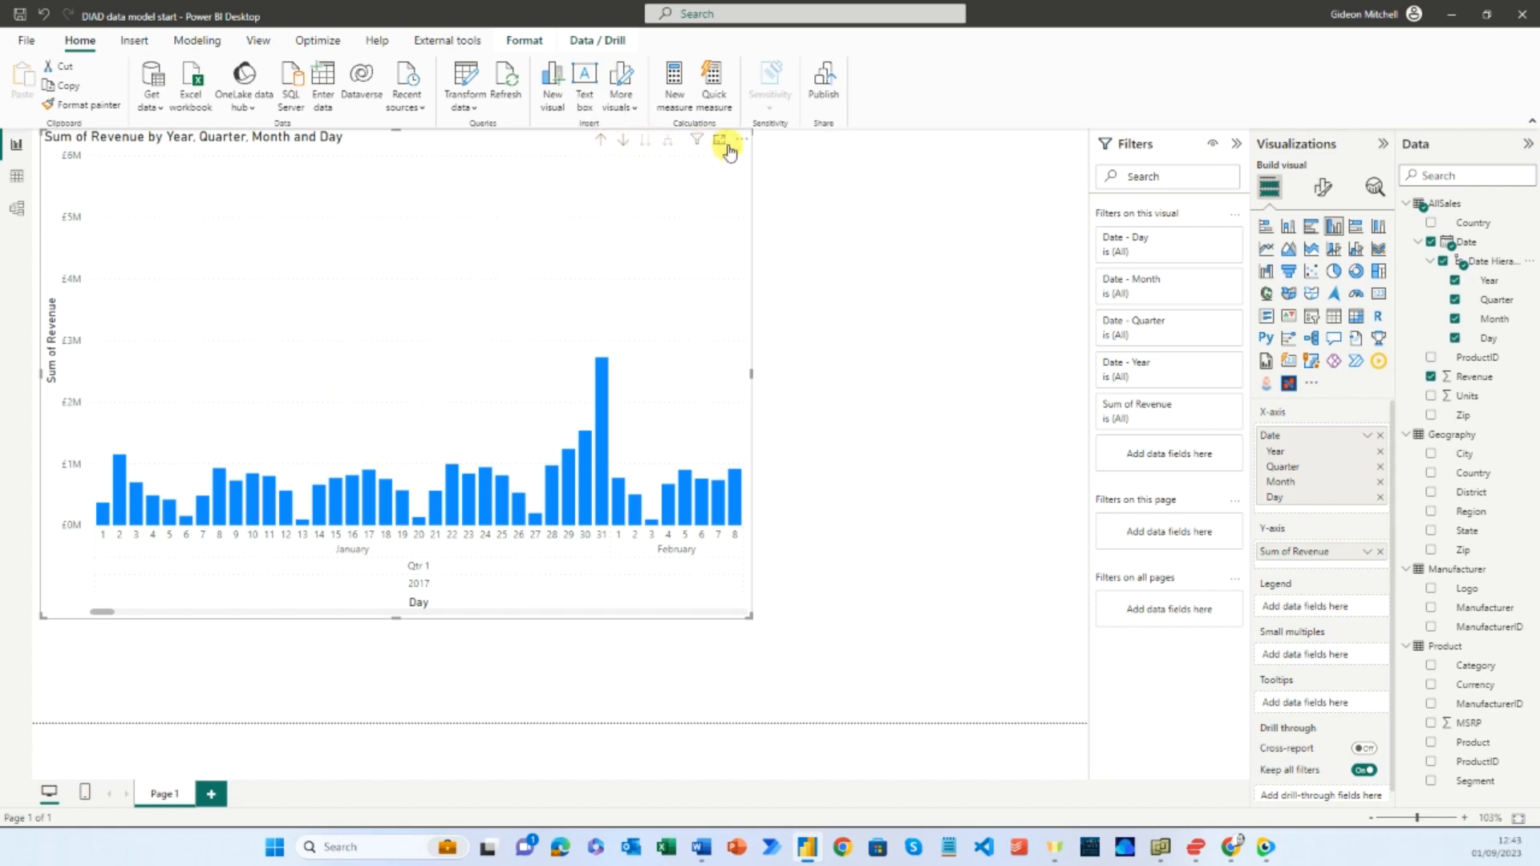
- Drill the revenue chart up from day level to year level and inspect the 2018 column
click(602, 143)
click(601, 142)
click(602, 143)
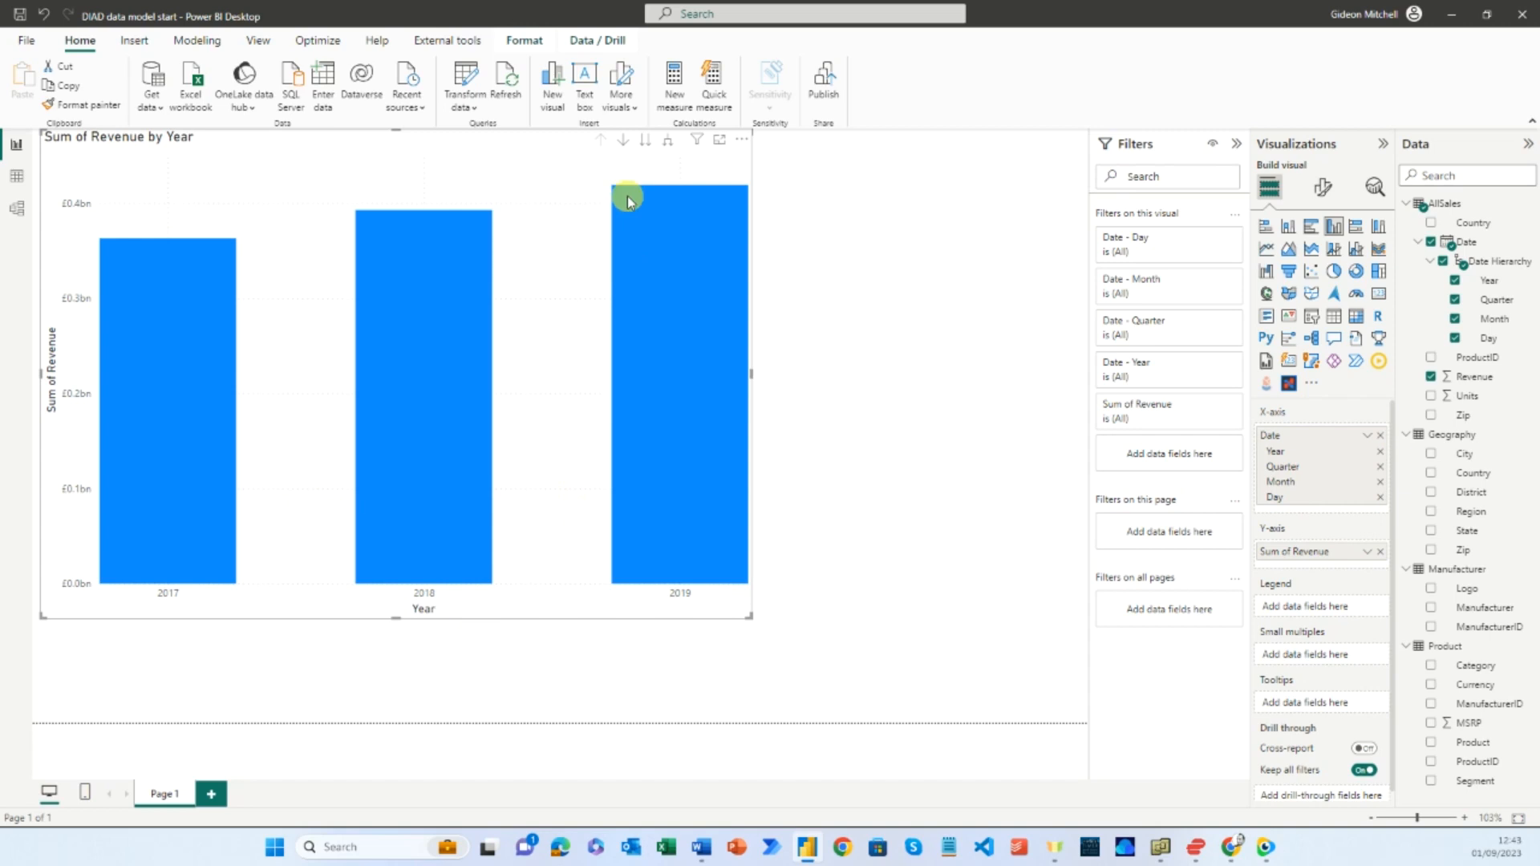
mouse_move(374, 496)
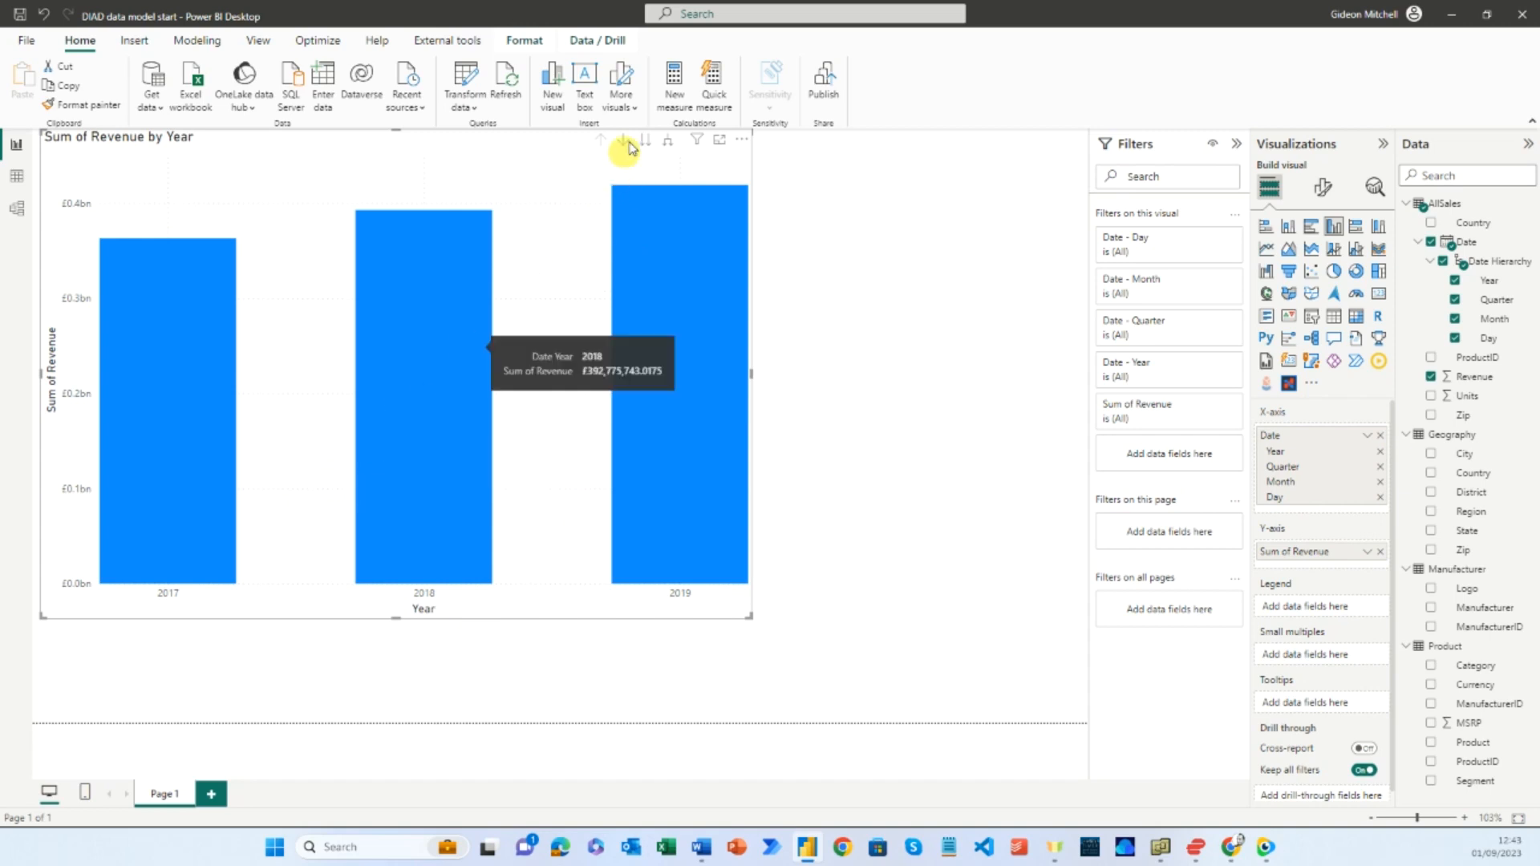
- Expand the revenue chart's date hierarchy through quarter and month down to day level
click(669, 144)
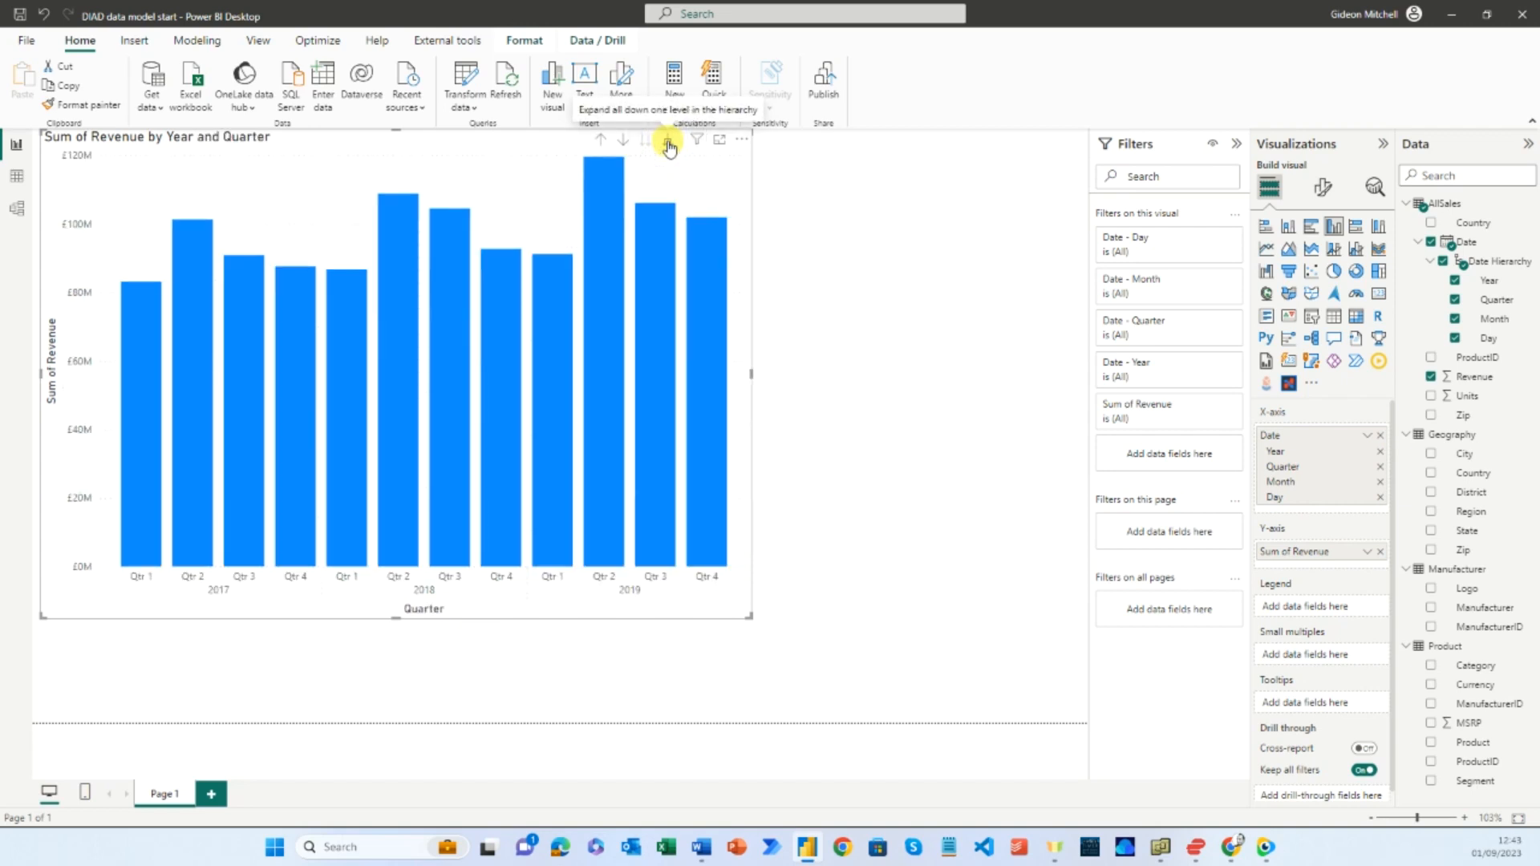
click(669, 144)
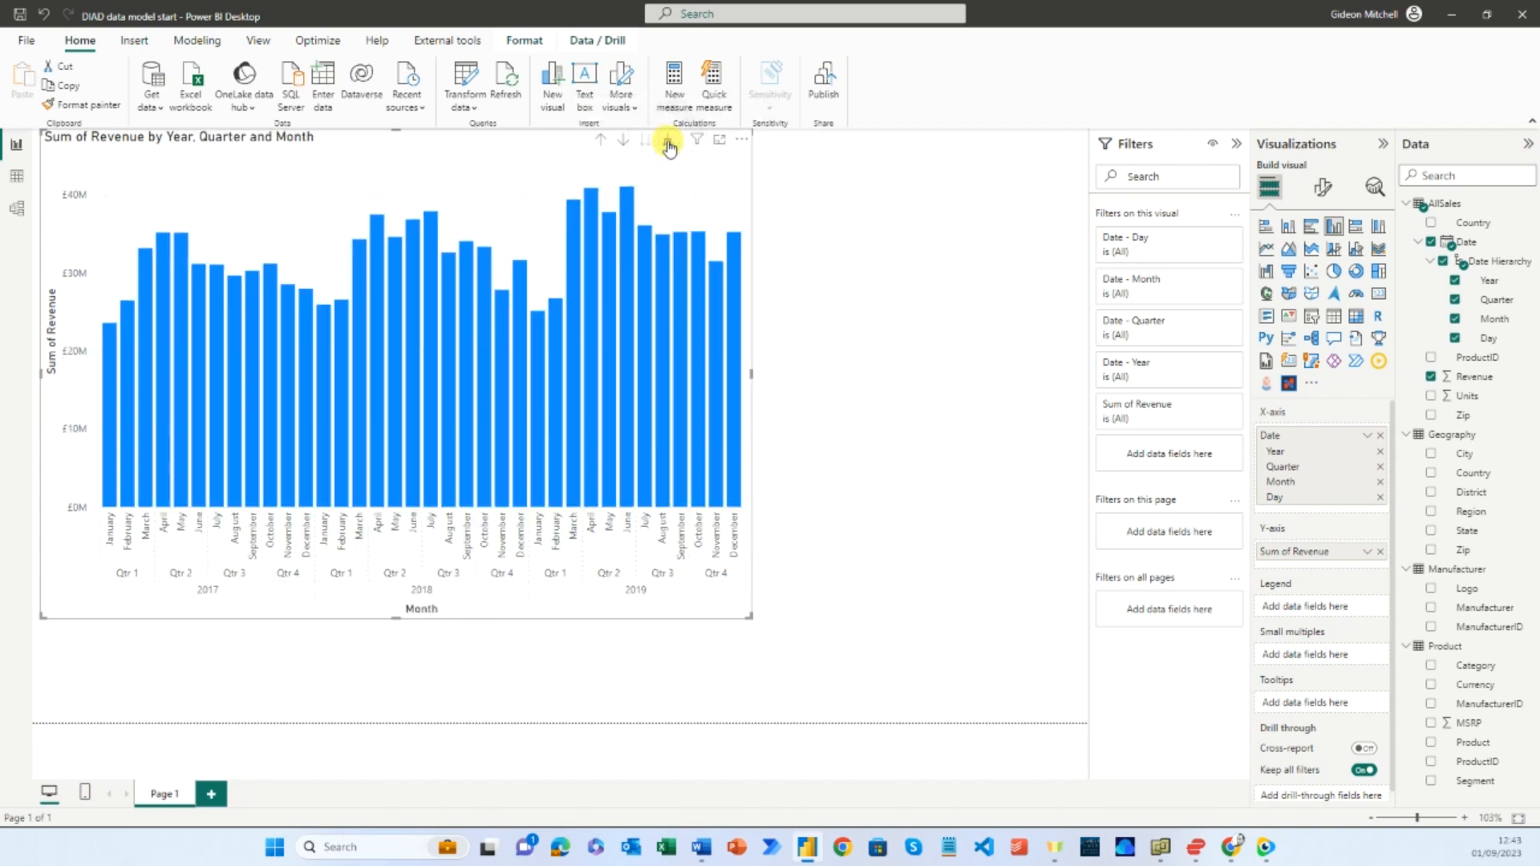
click(669, 144)
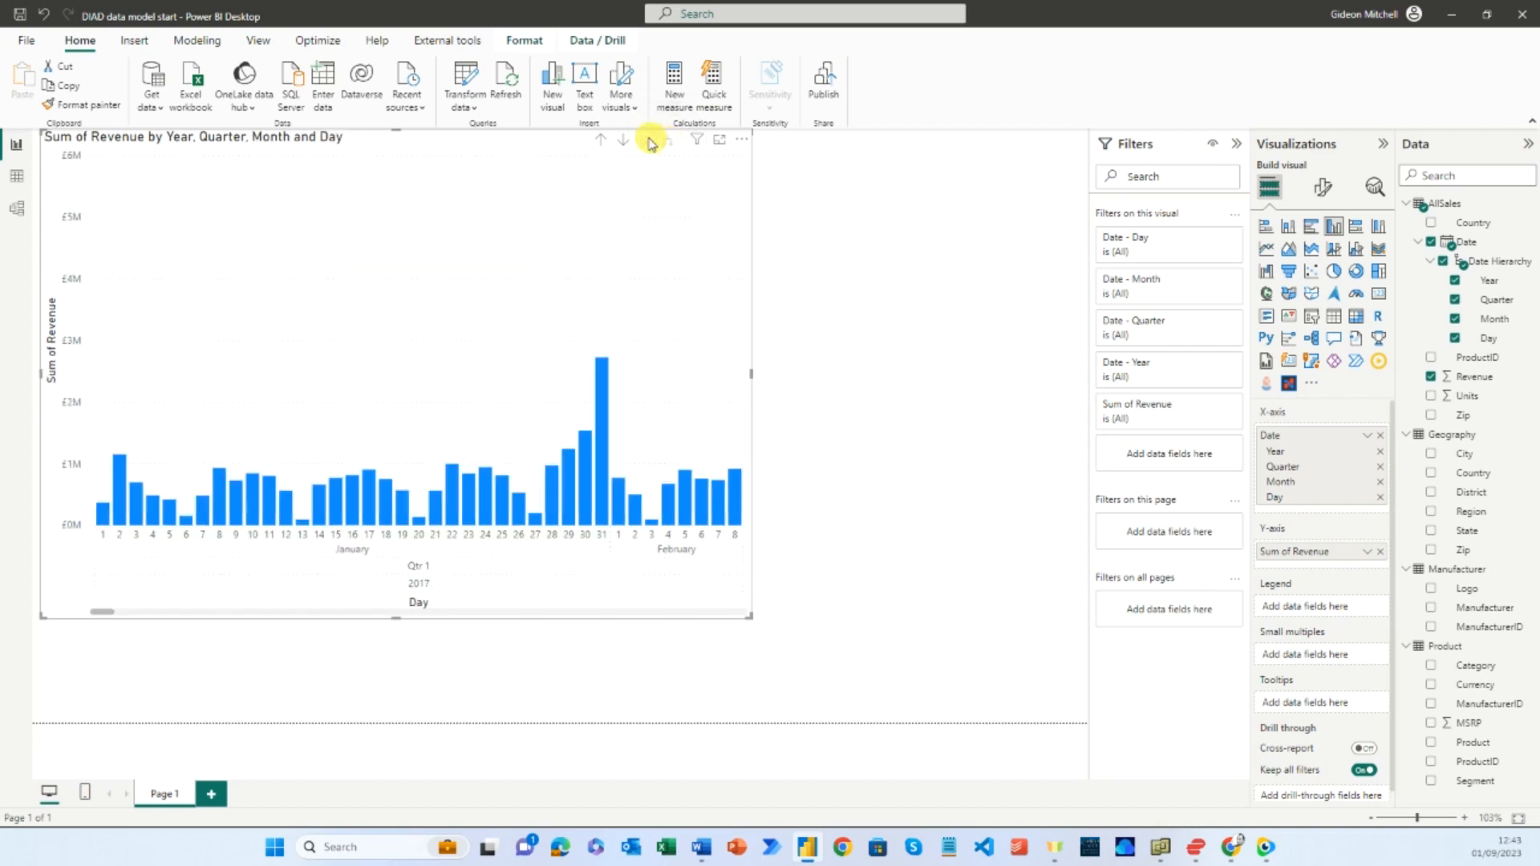
- Drill the revenue chart back up to quarter level, and delete the chart from the page
click(602, 141)
click(603, 142)
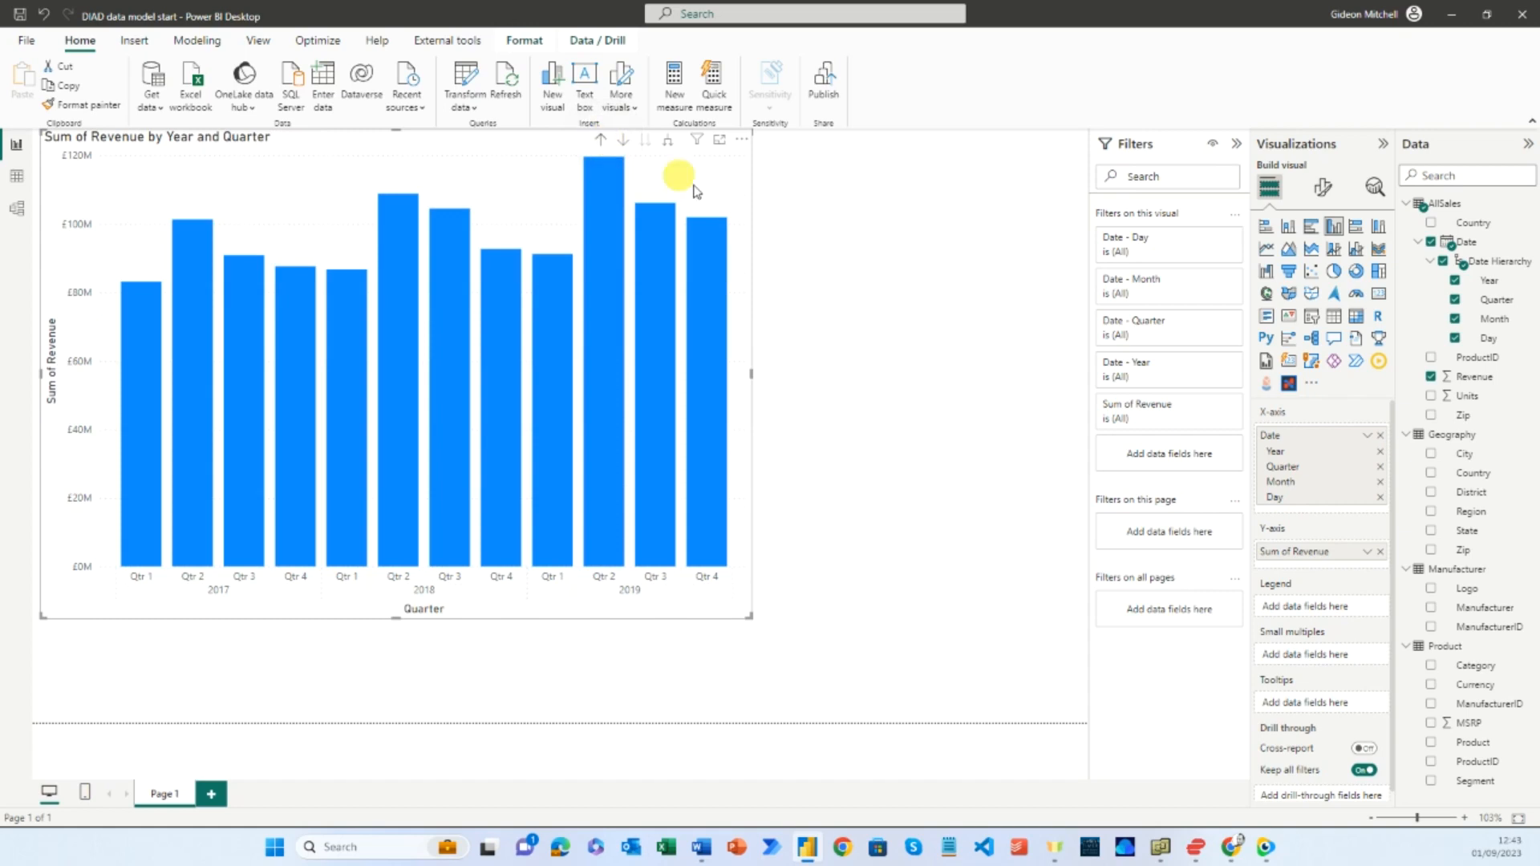
key(Delete)
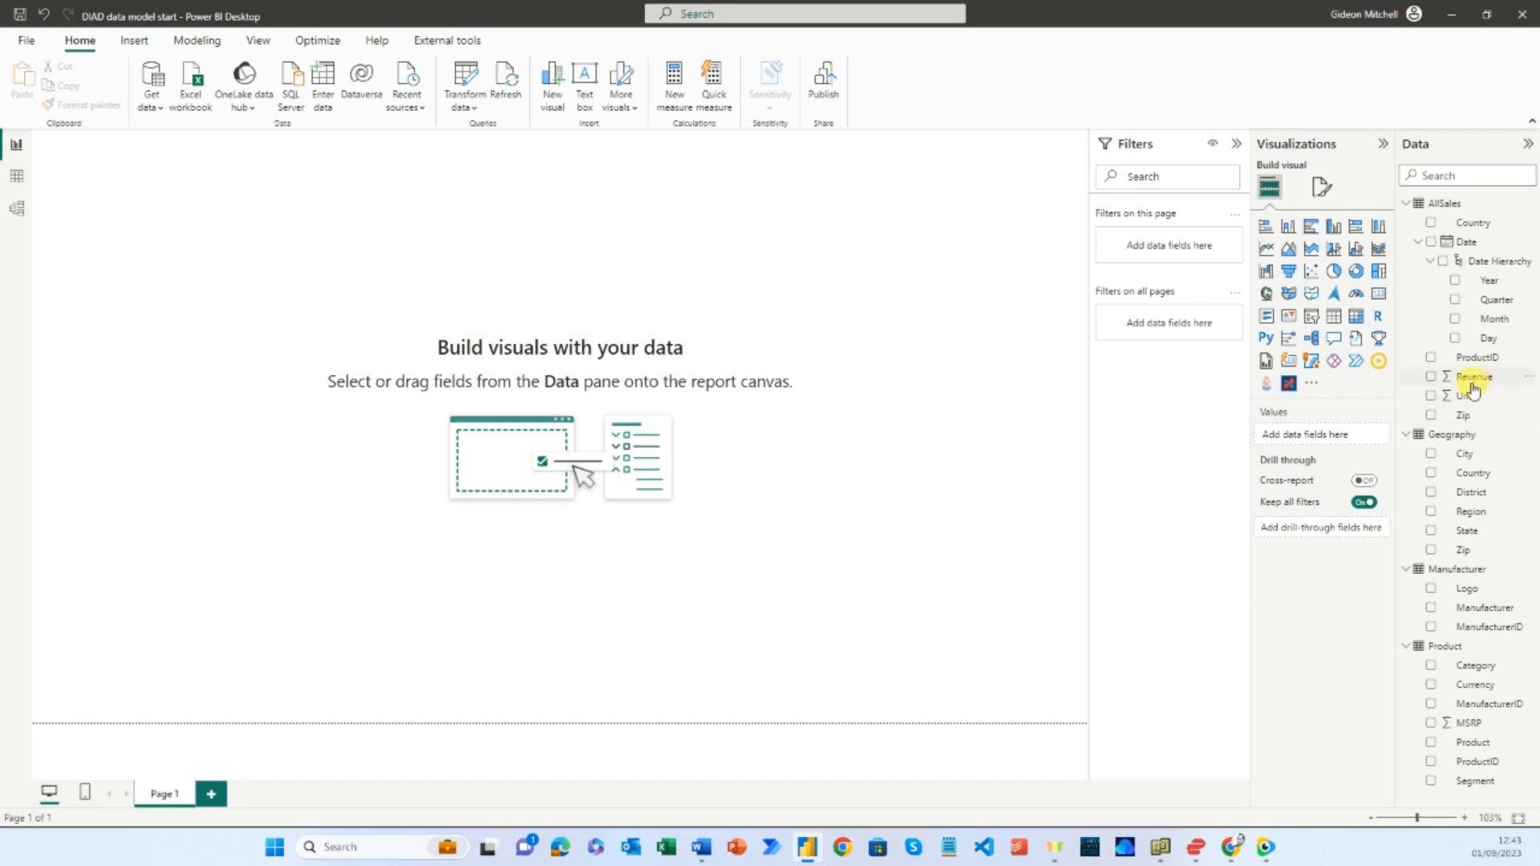
- Add a new enlarged clustered column chart to the page with AllSales Revenue on its Y-axis
click(1334, 230)
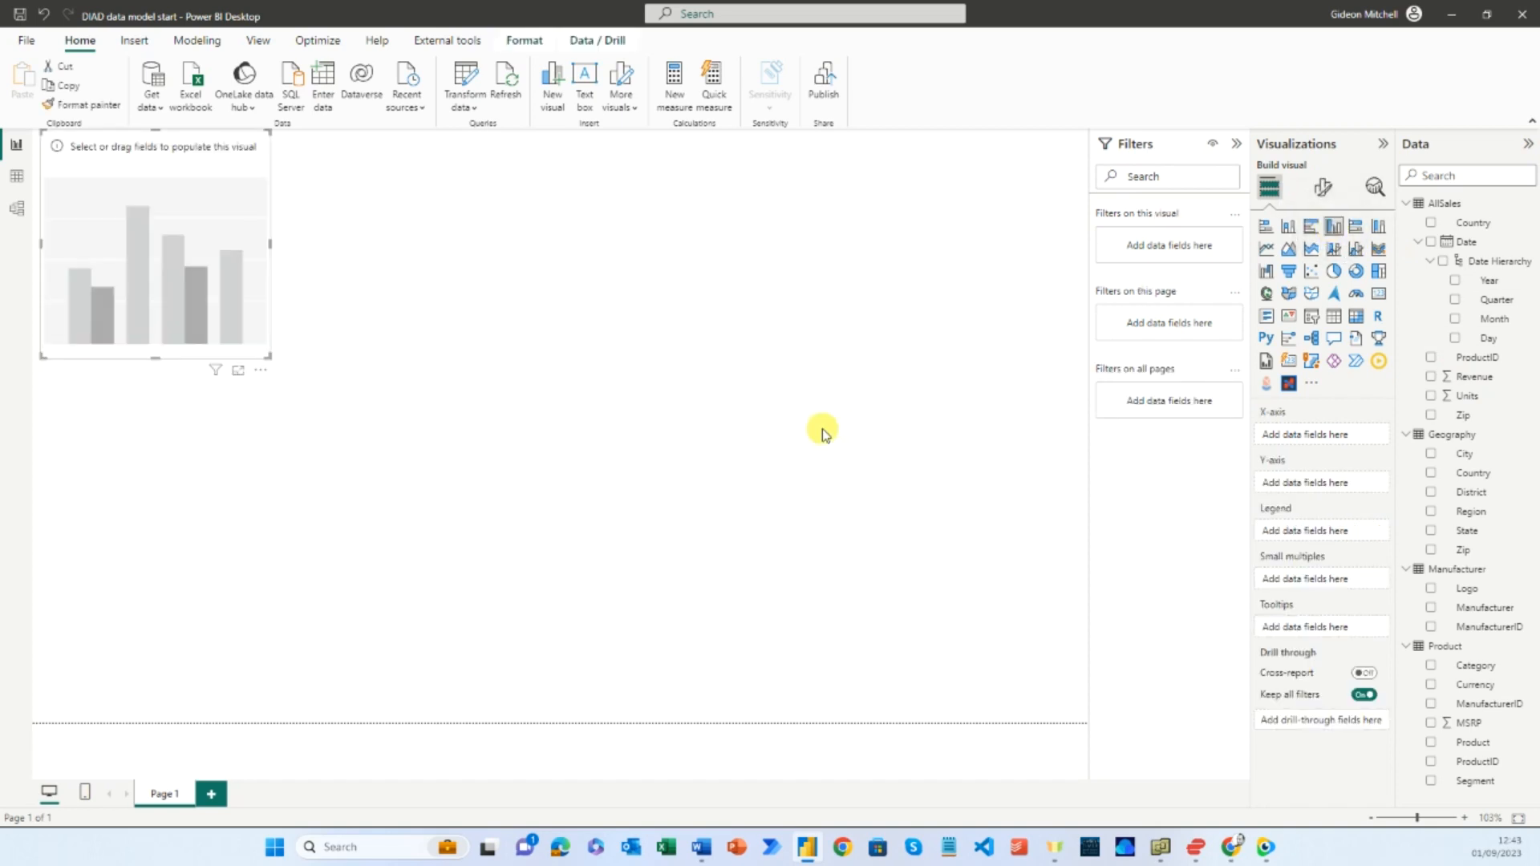
drag(269, 361, 723, 607)
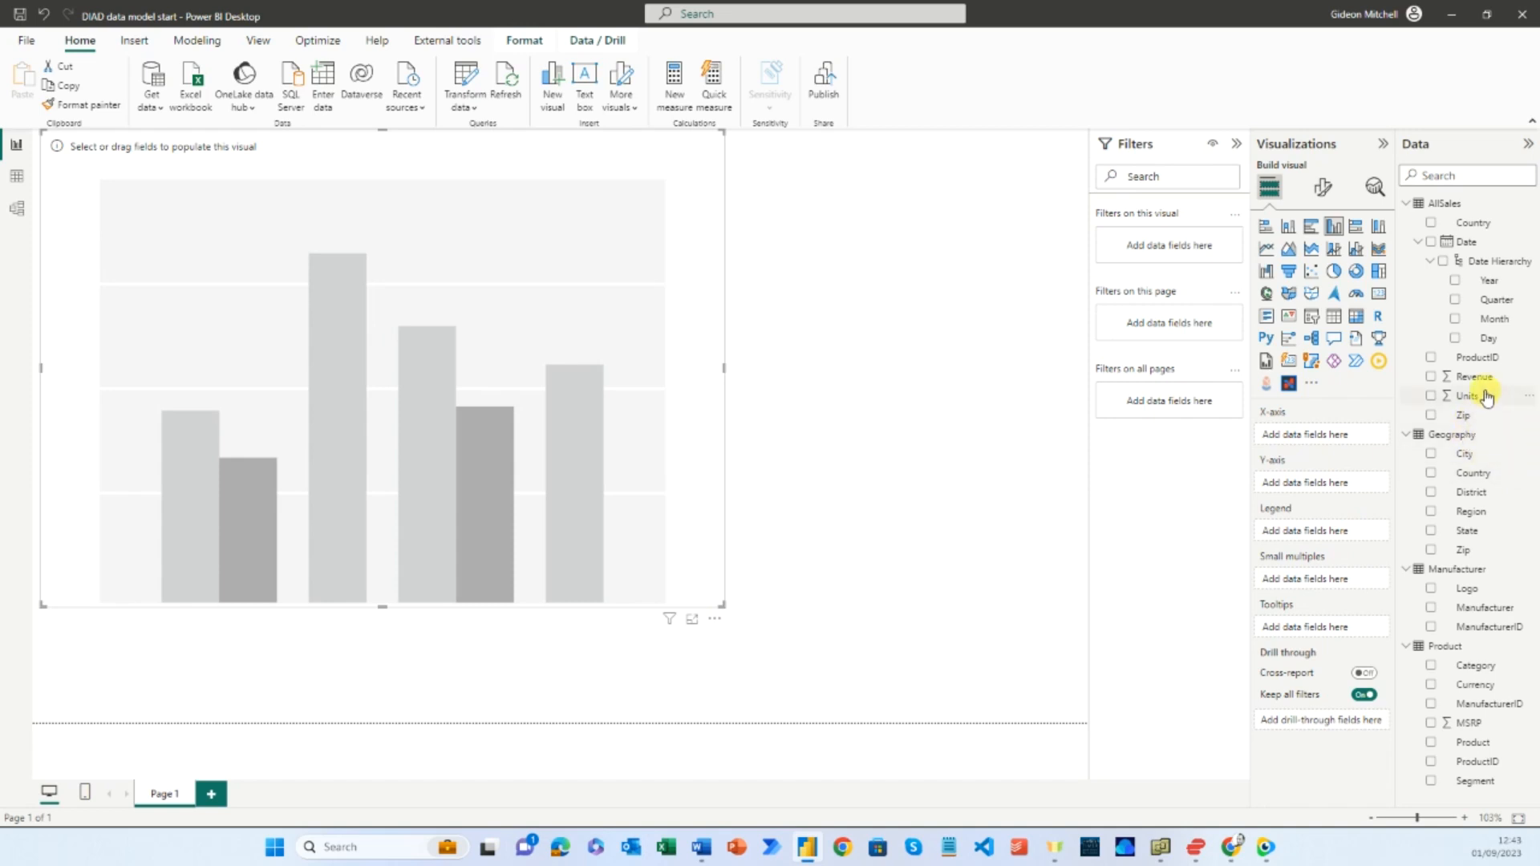
drag(1473, 376, 1322, 484)
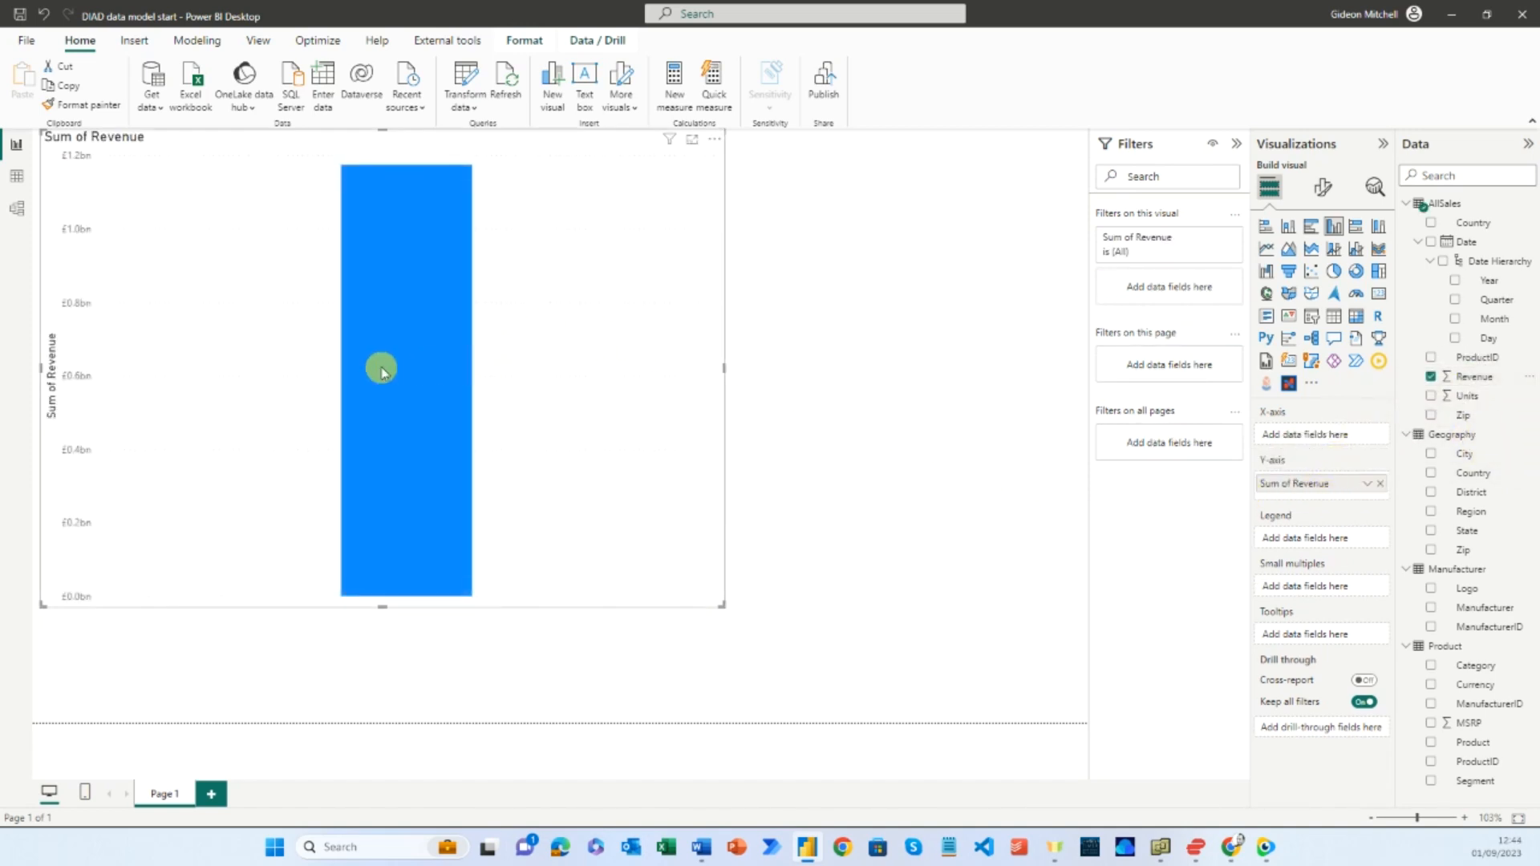
mouse_move(396, 371)
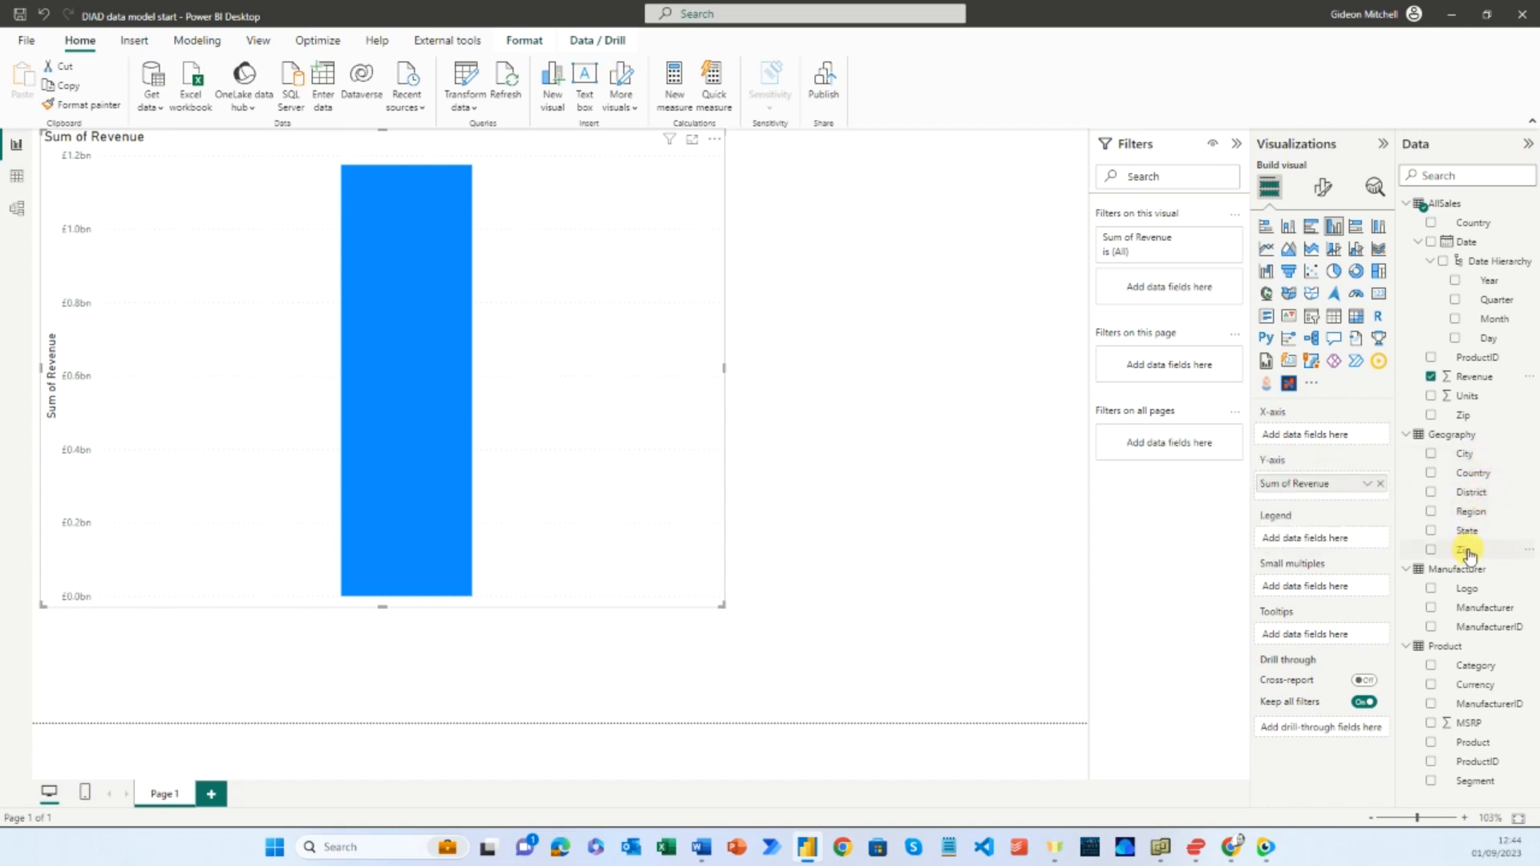
- Break the revenue chart down by the Geography table's Country on the X-axis and inspect the column values
click(1482, 476)
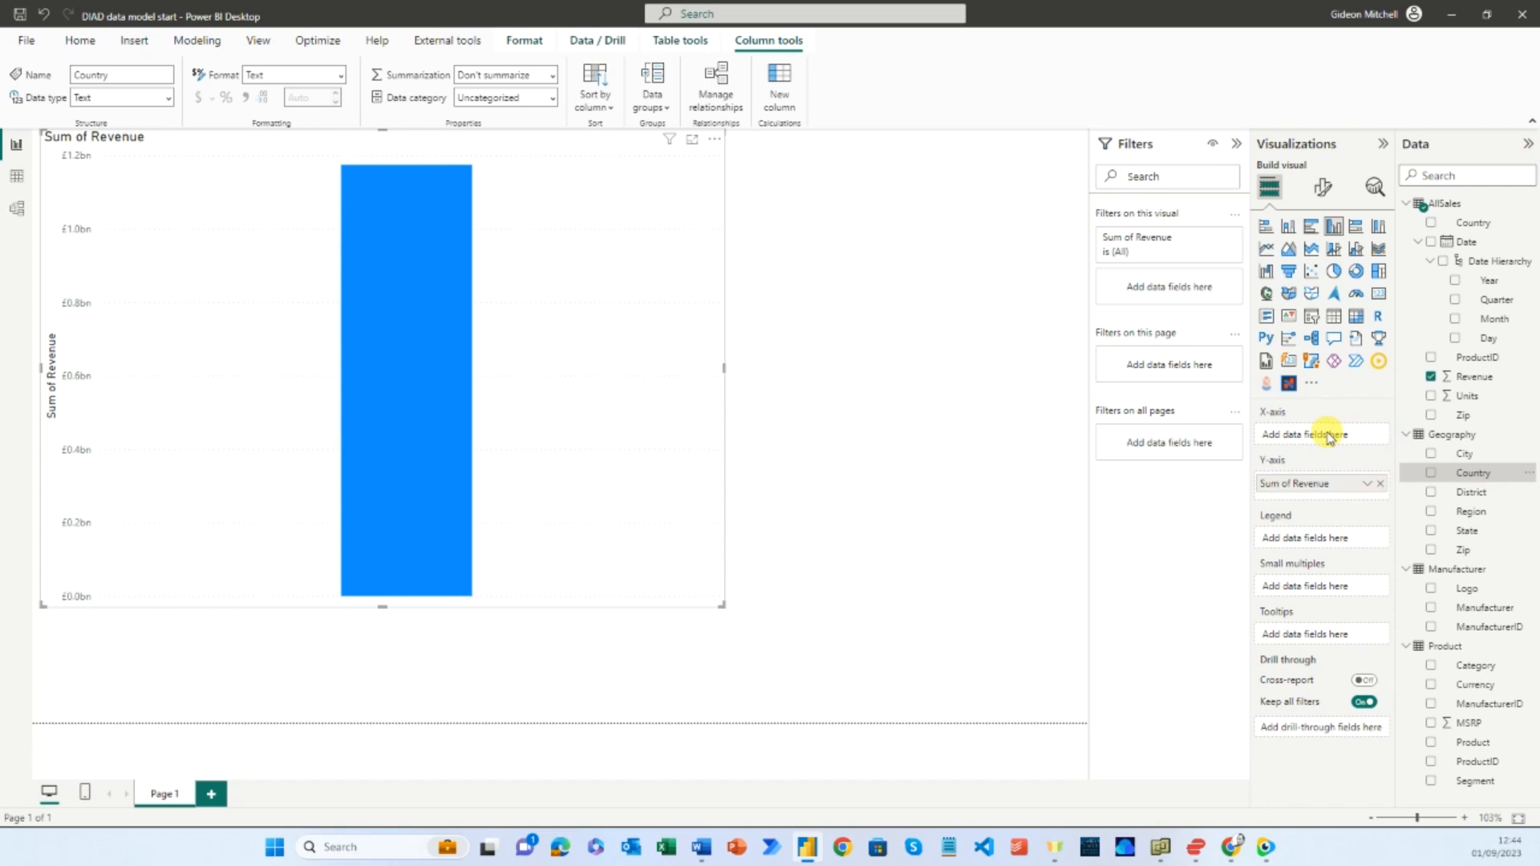
drag(1468, 476, 1322, 440)
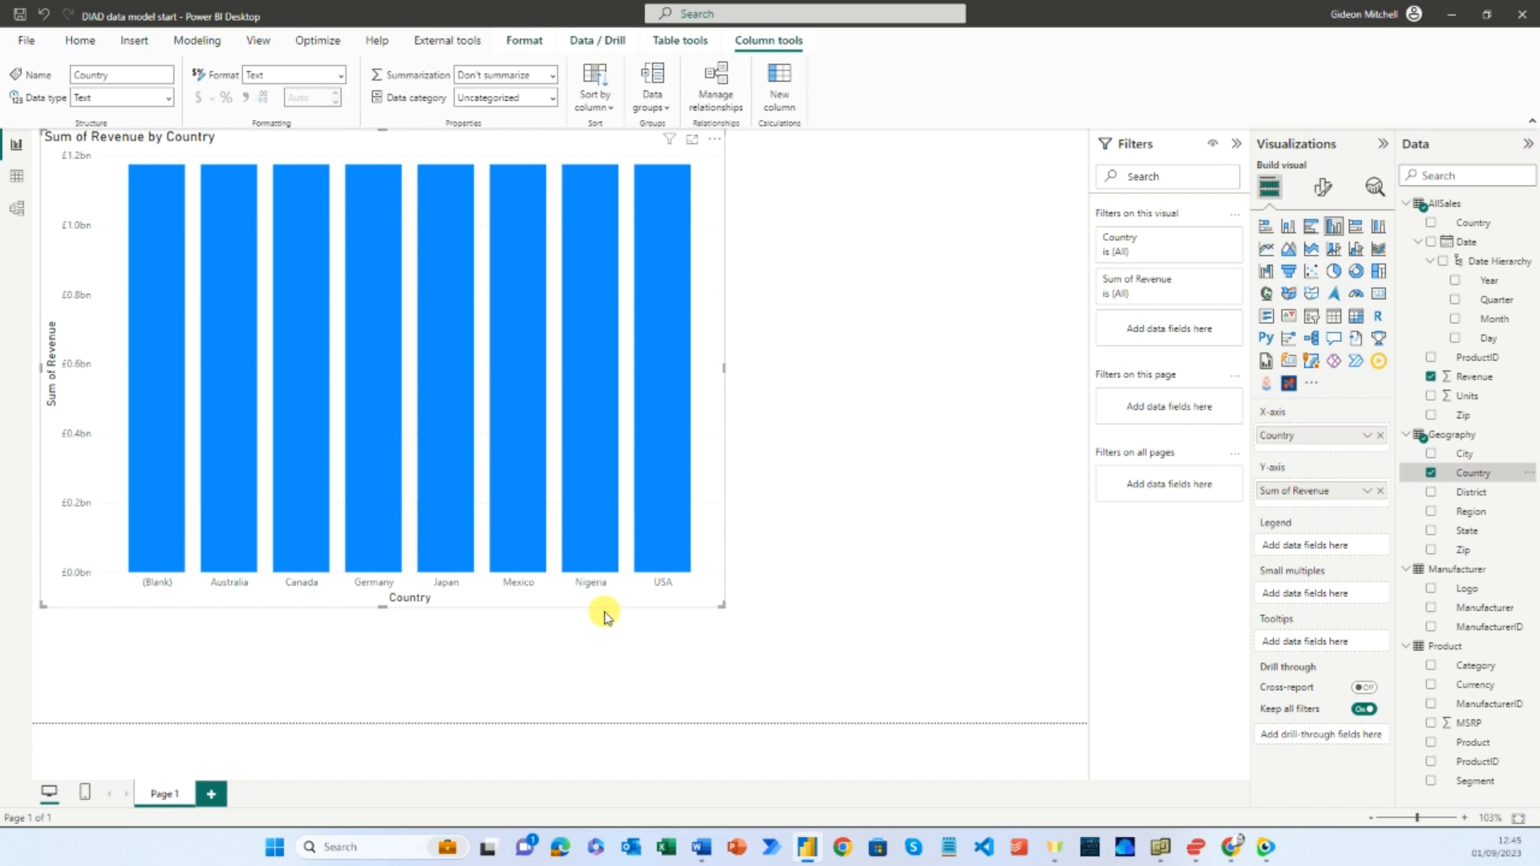
mouse_move(229, 365)
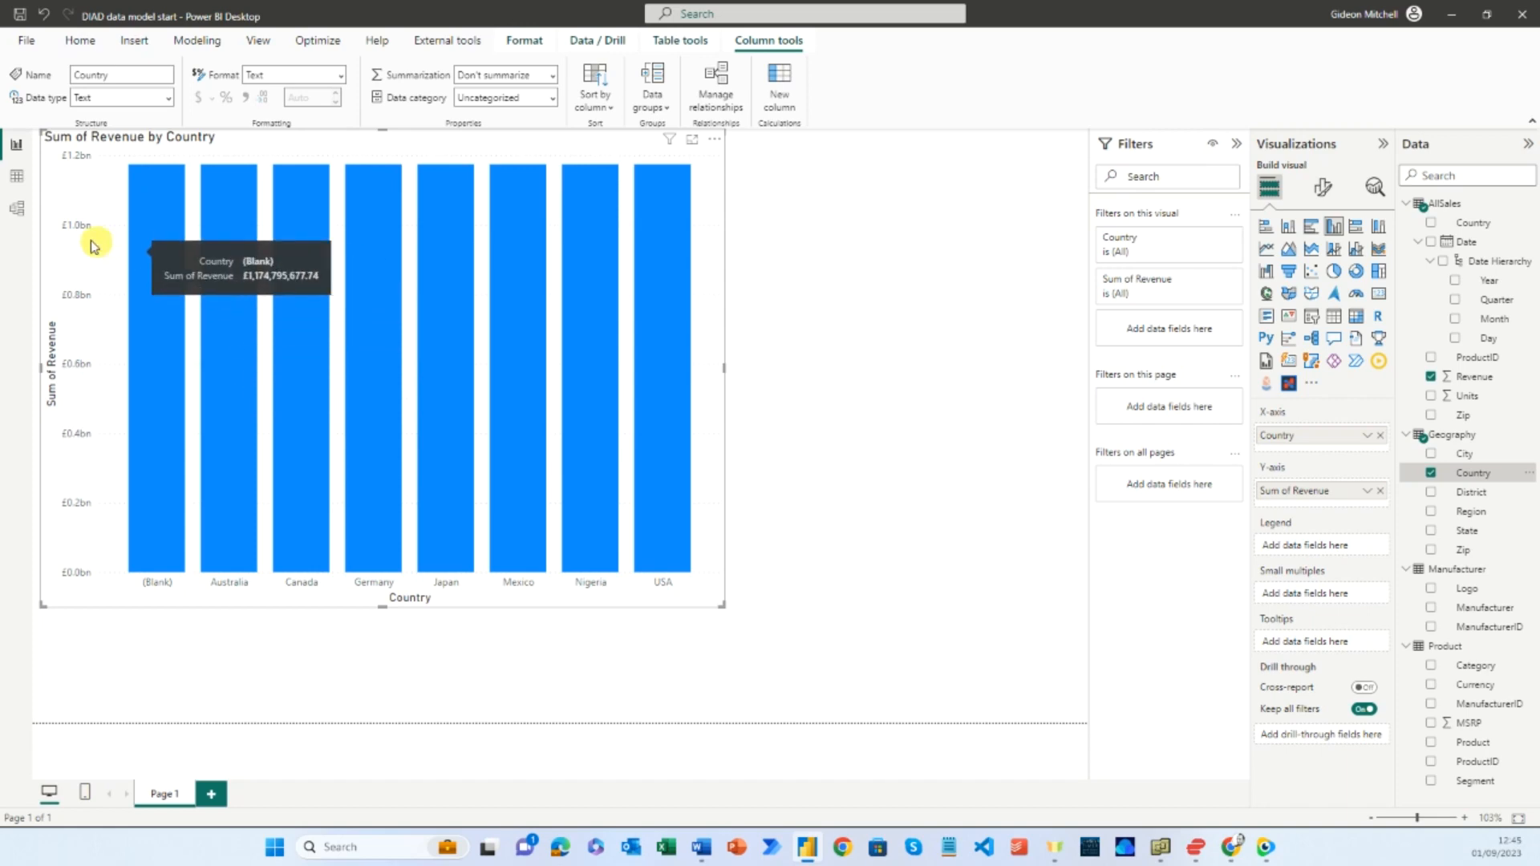
- Try to create a relationship between the Zip fields of AllSales and Geography in the data model
click(17, 209)
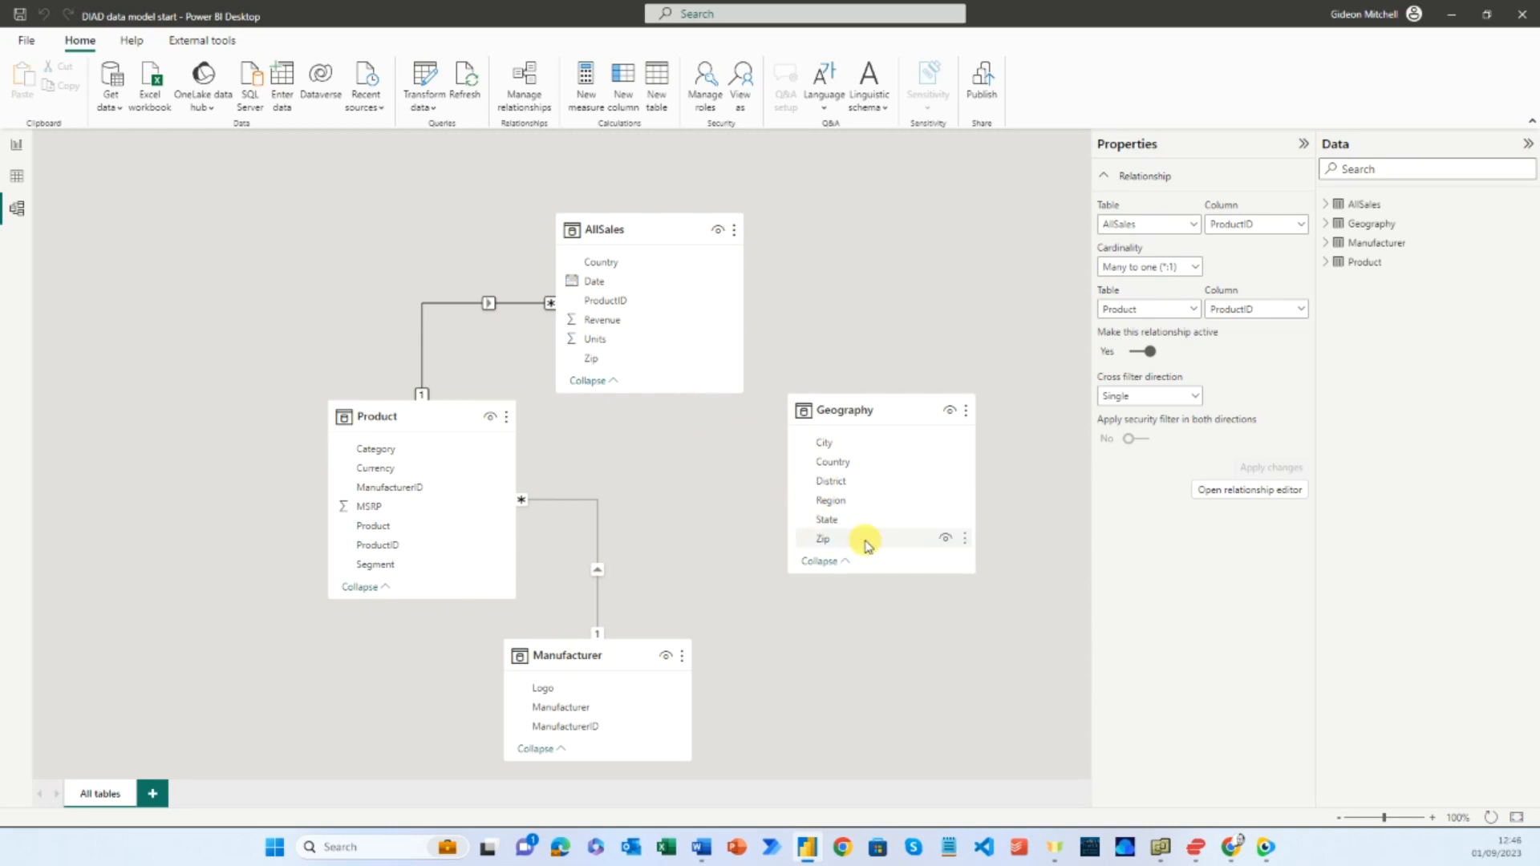
click(616, 359)
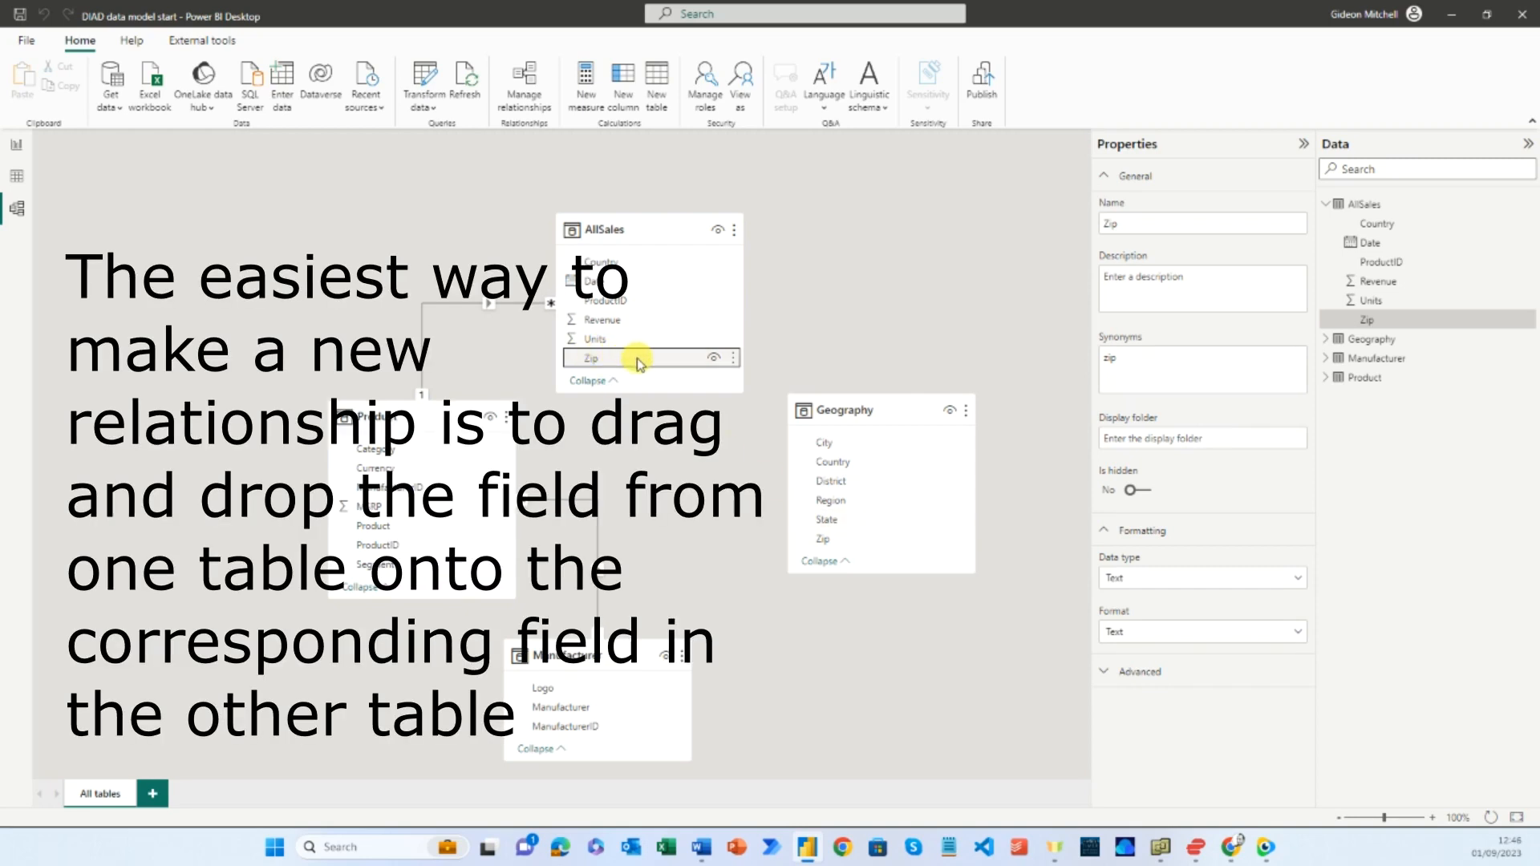
drag(637, 357, 848, 539)
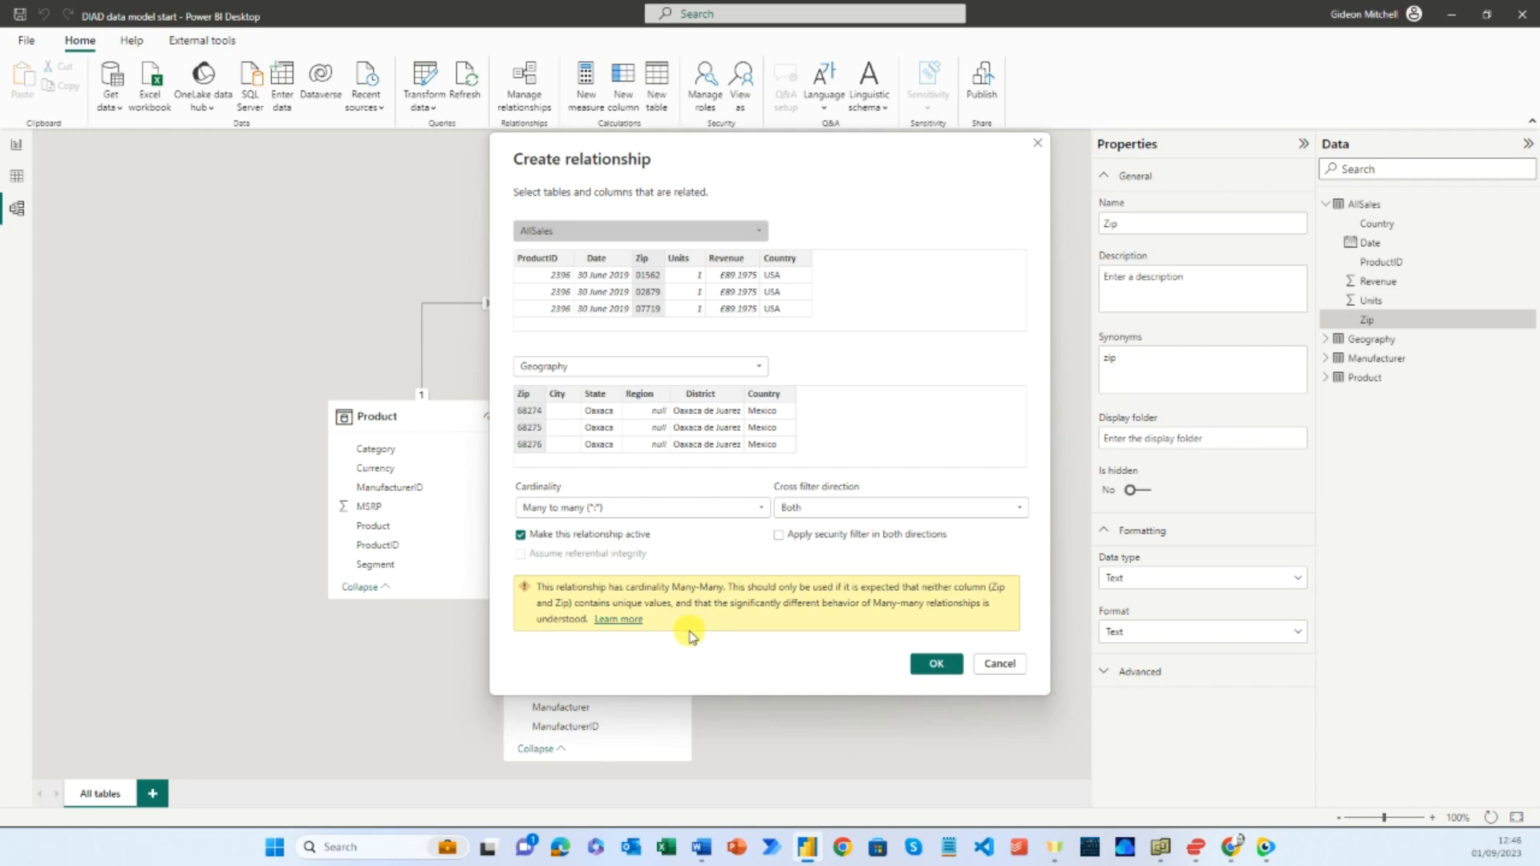
click(1004, 664)
click(879, 615)
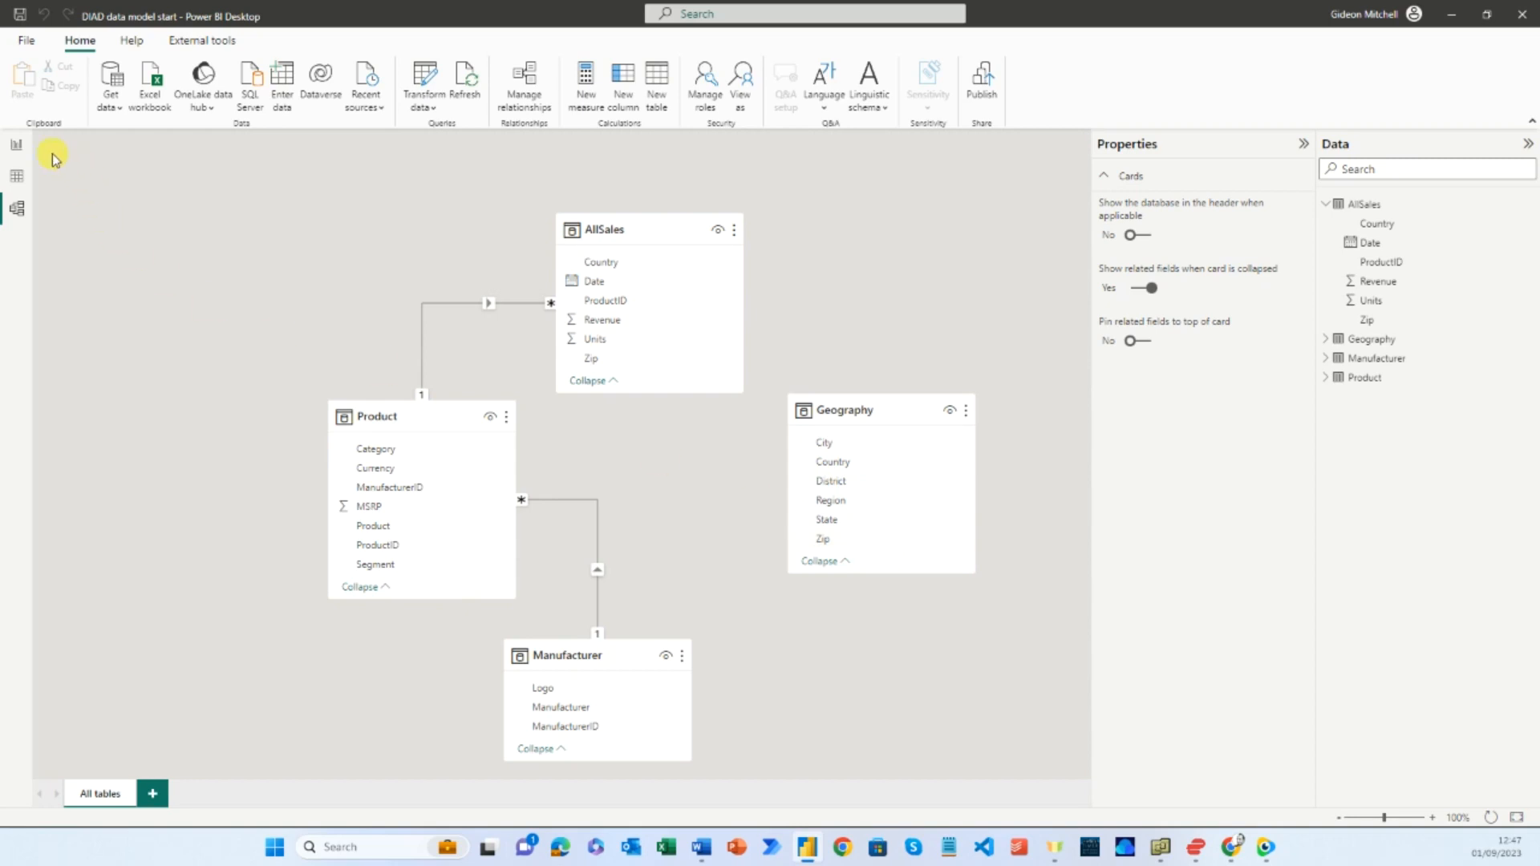
- Examine the Zip column in the Geography table's row data
click(17, 181)
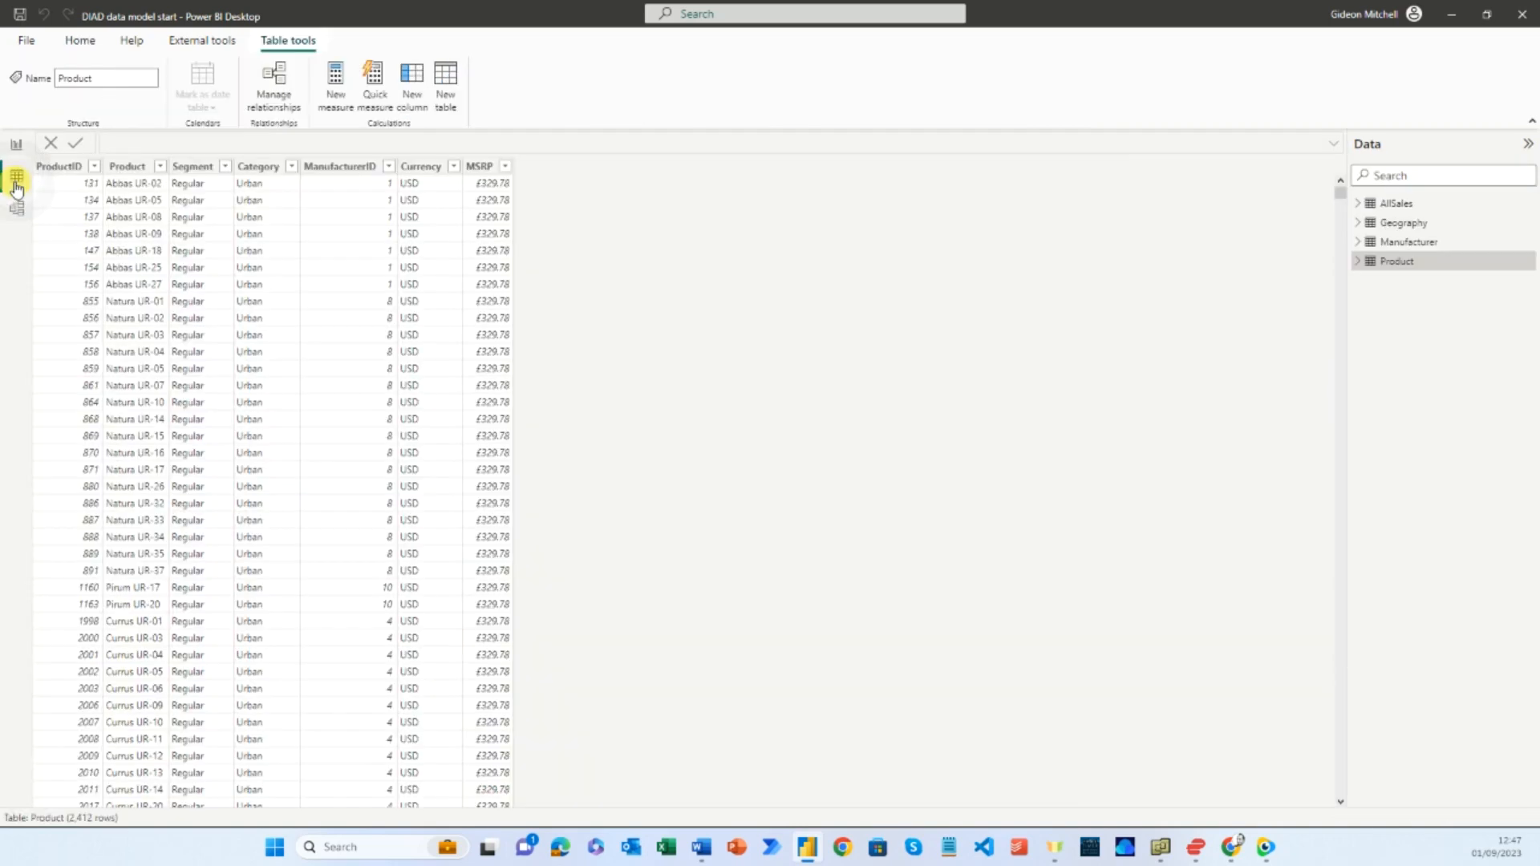
click(1400, 223)
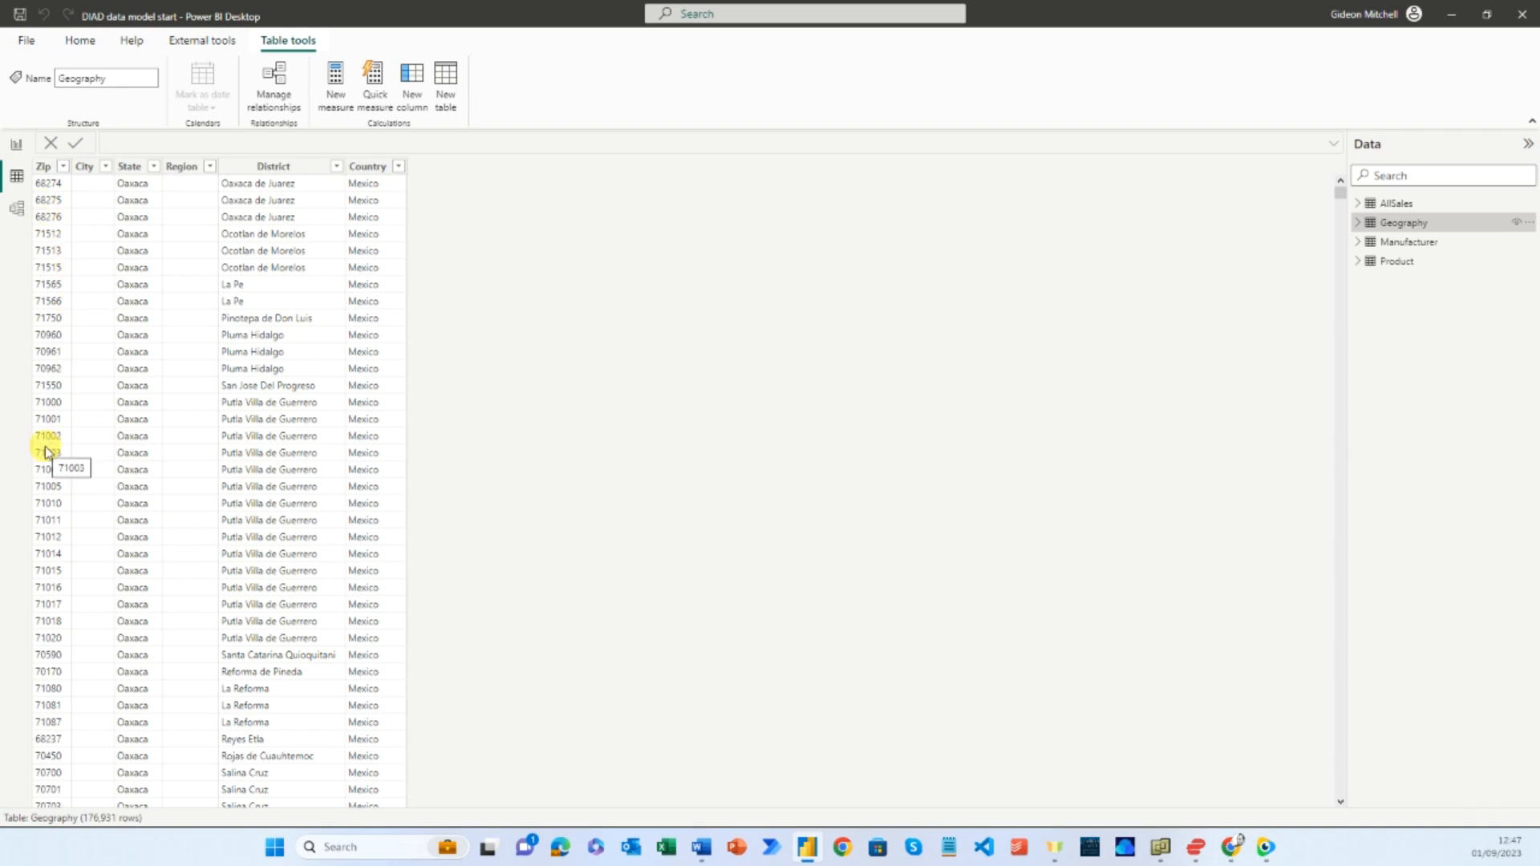
- Open the Geography query in the Power Query Editor and display the column statistics of its Zip column
click(80, 42)
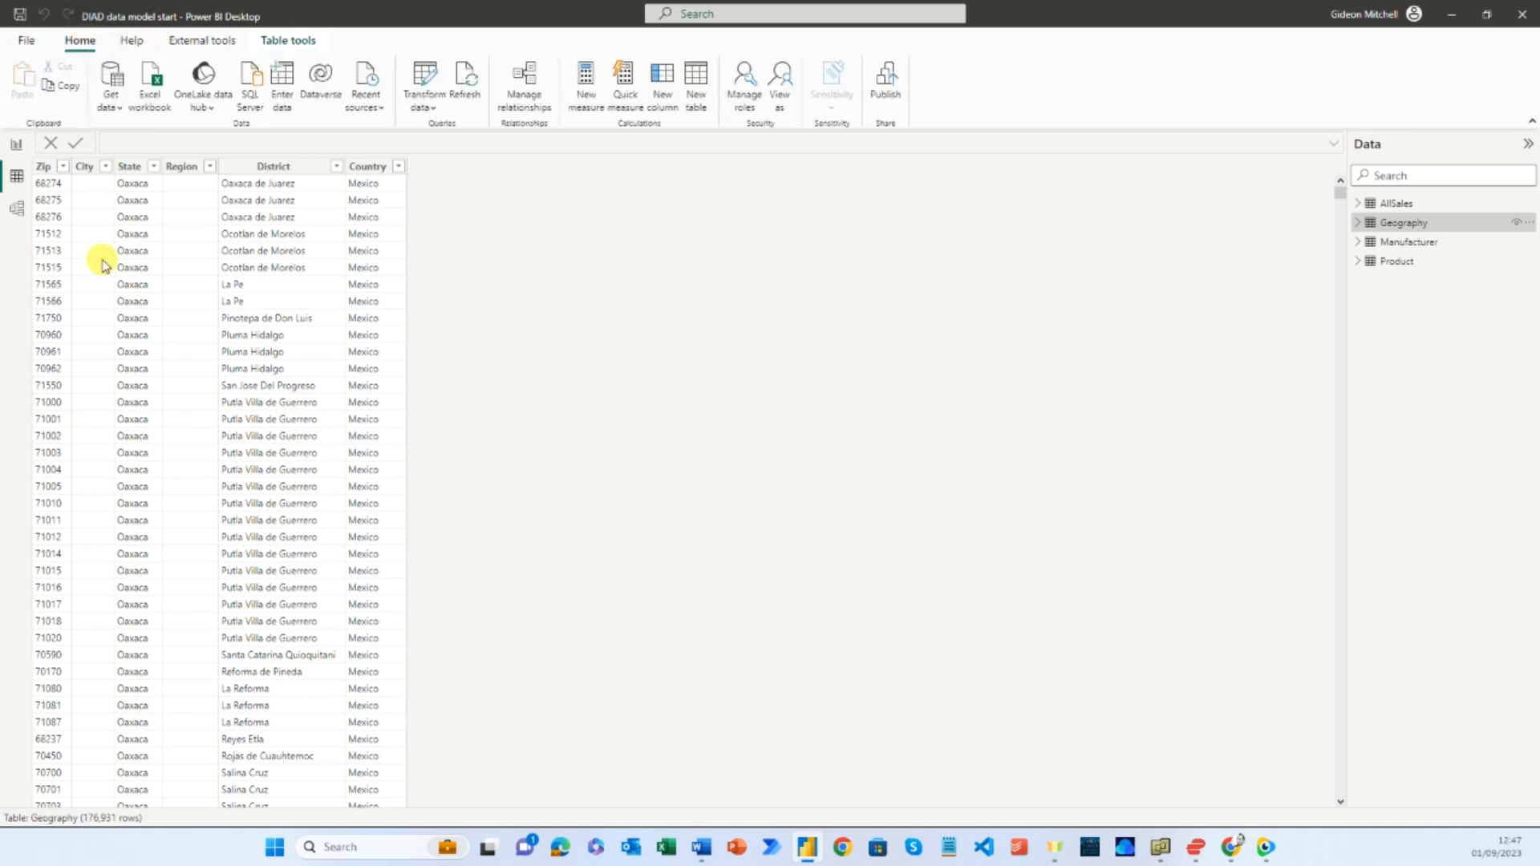
click(431, 78)
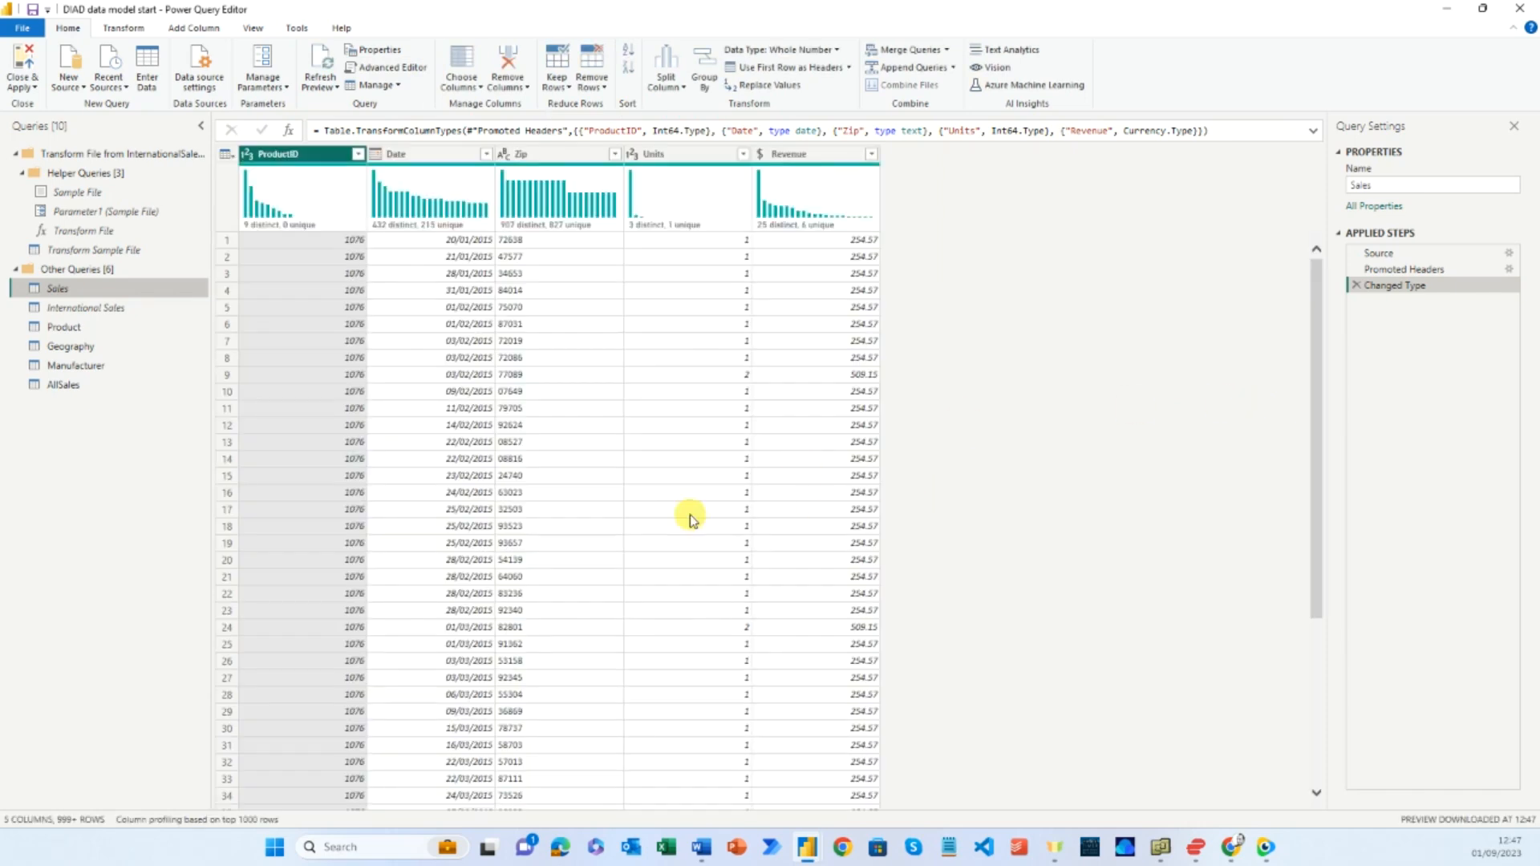
click(64, 344)
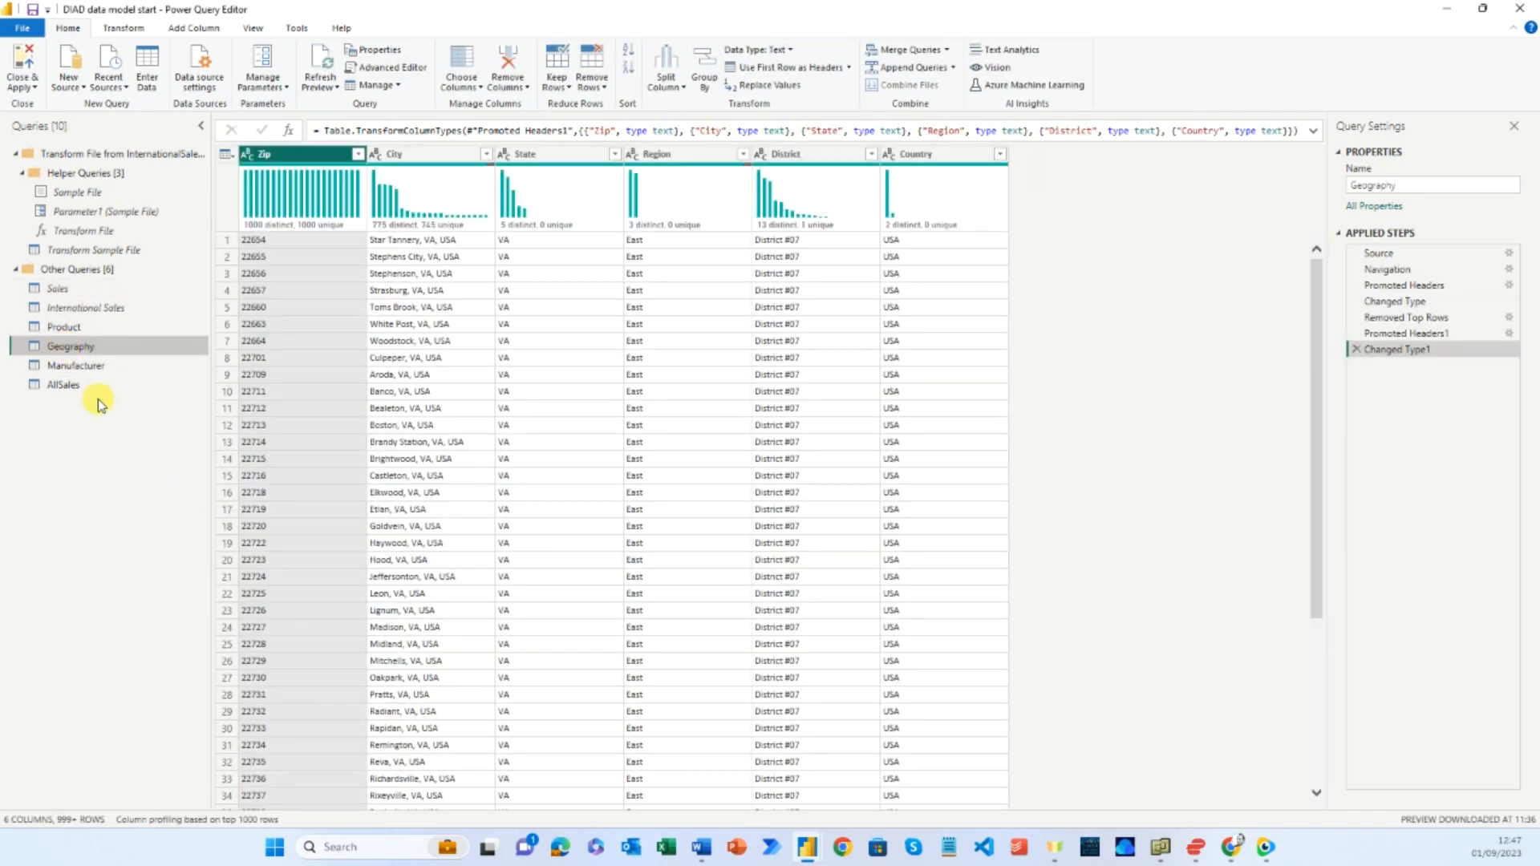
click(255, 31)
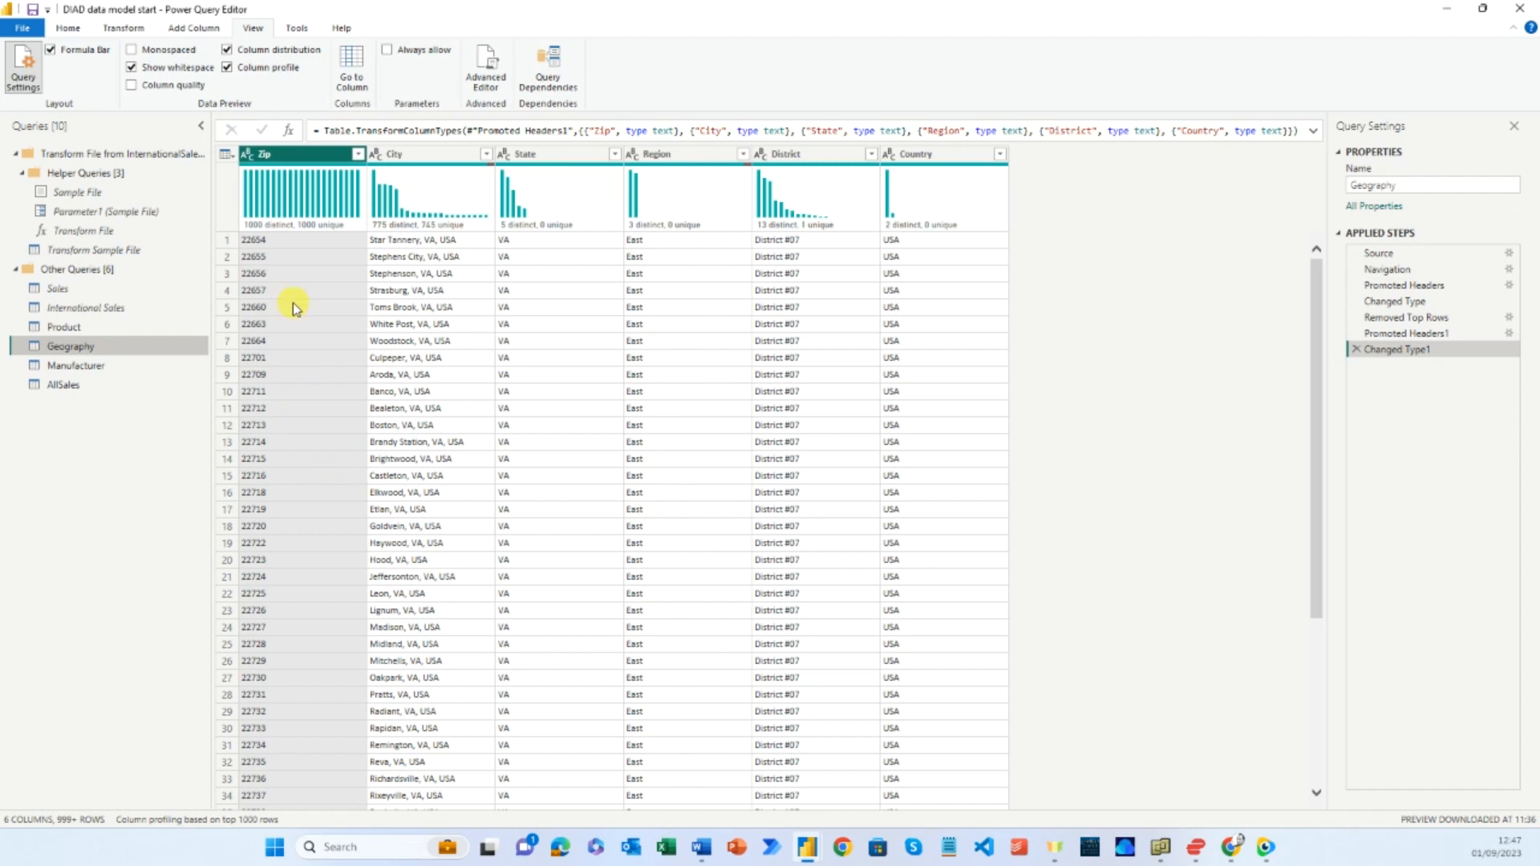
click(301, 159)
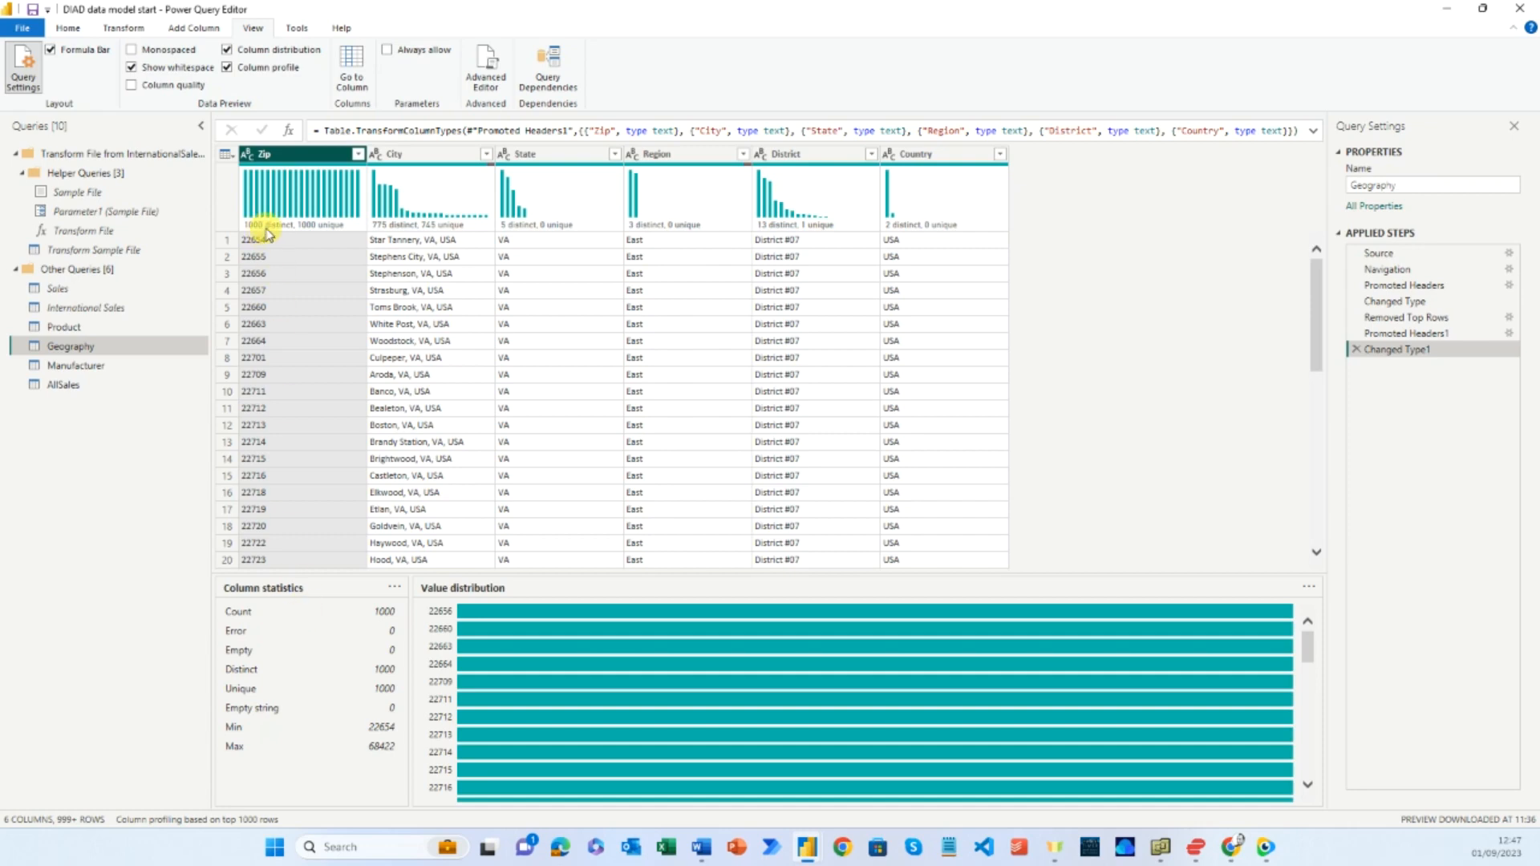
mouse_move(300, 227)
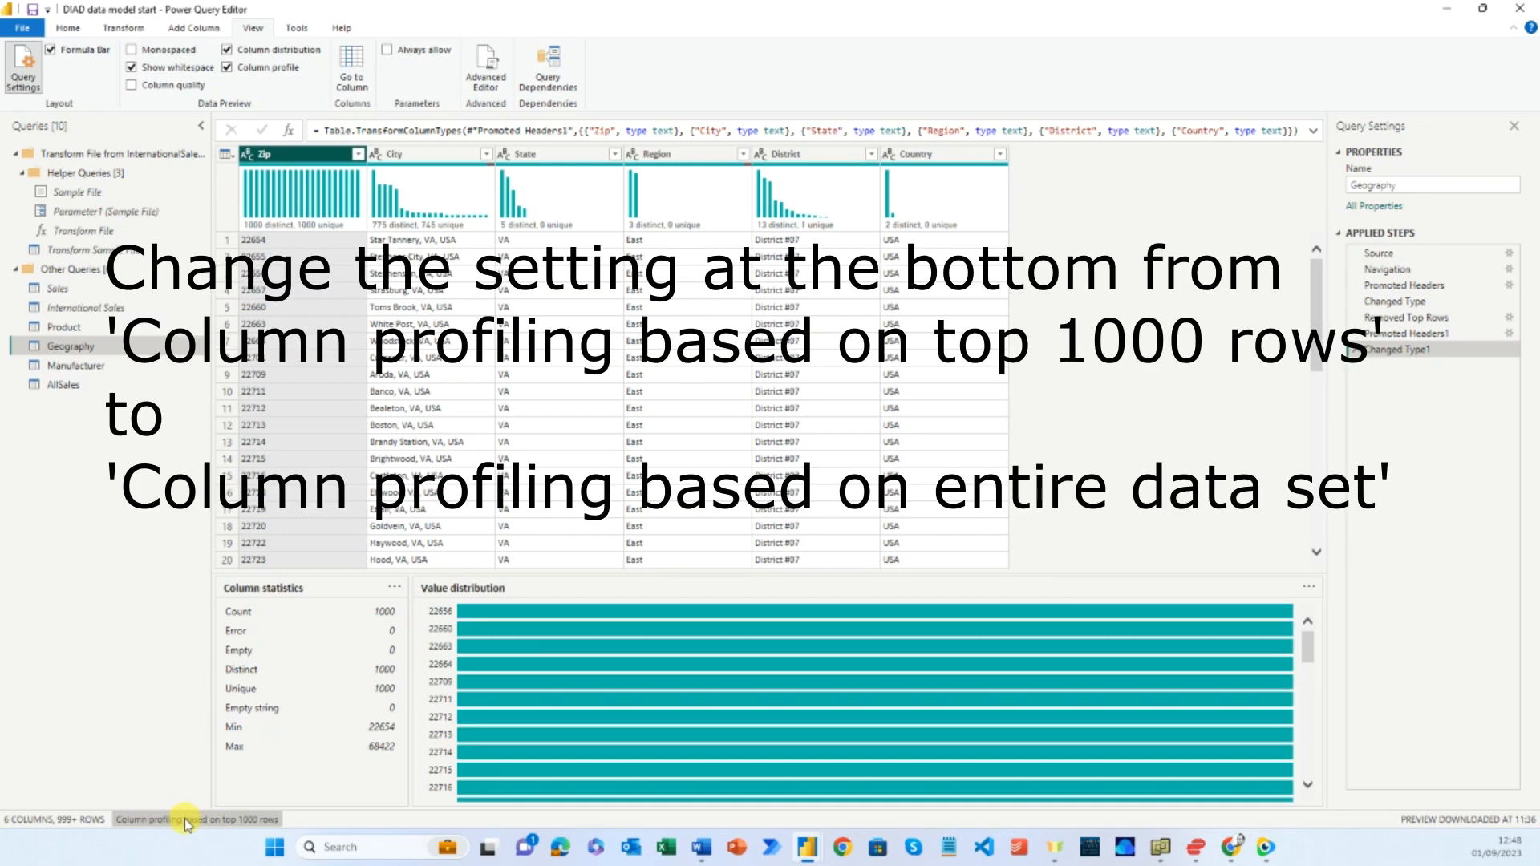
- Base column profiling on the entire data set and examine the value distribution of Zip
click(187, 820)
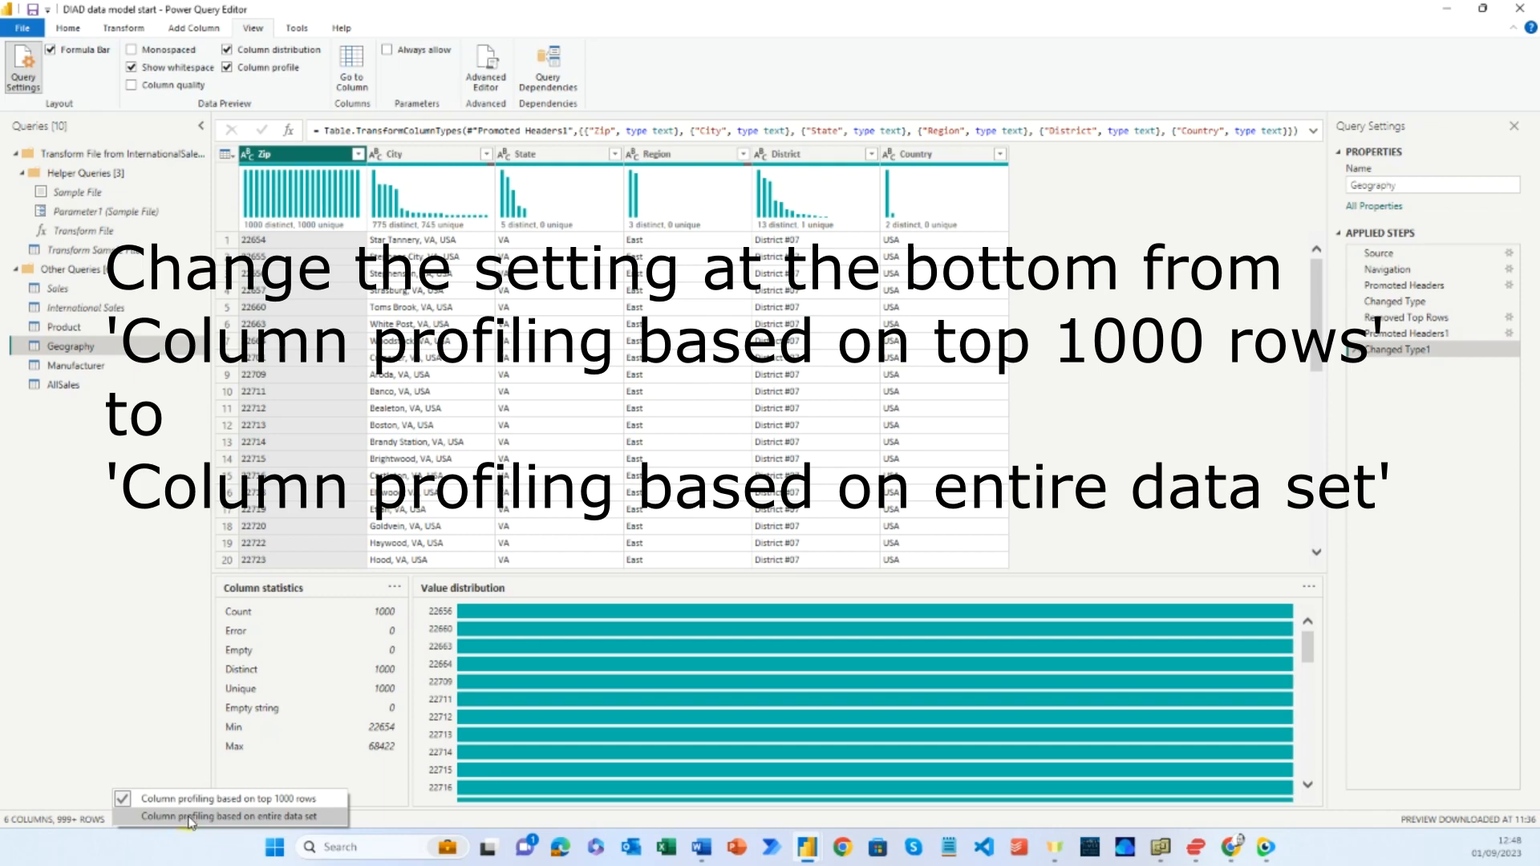
click(190, 817)
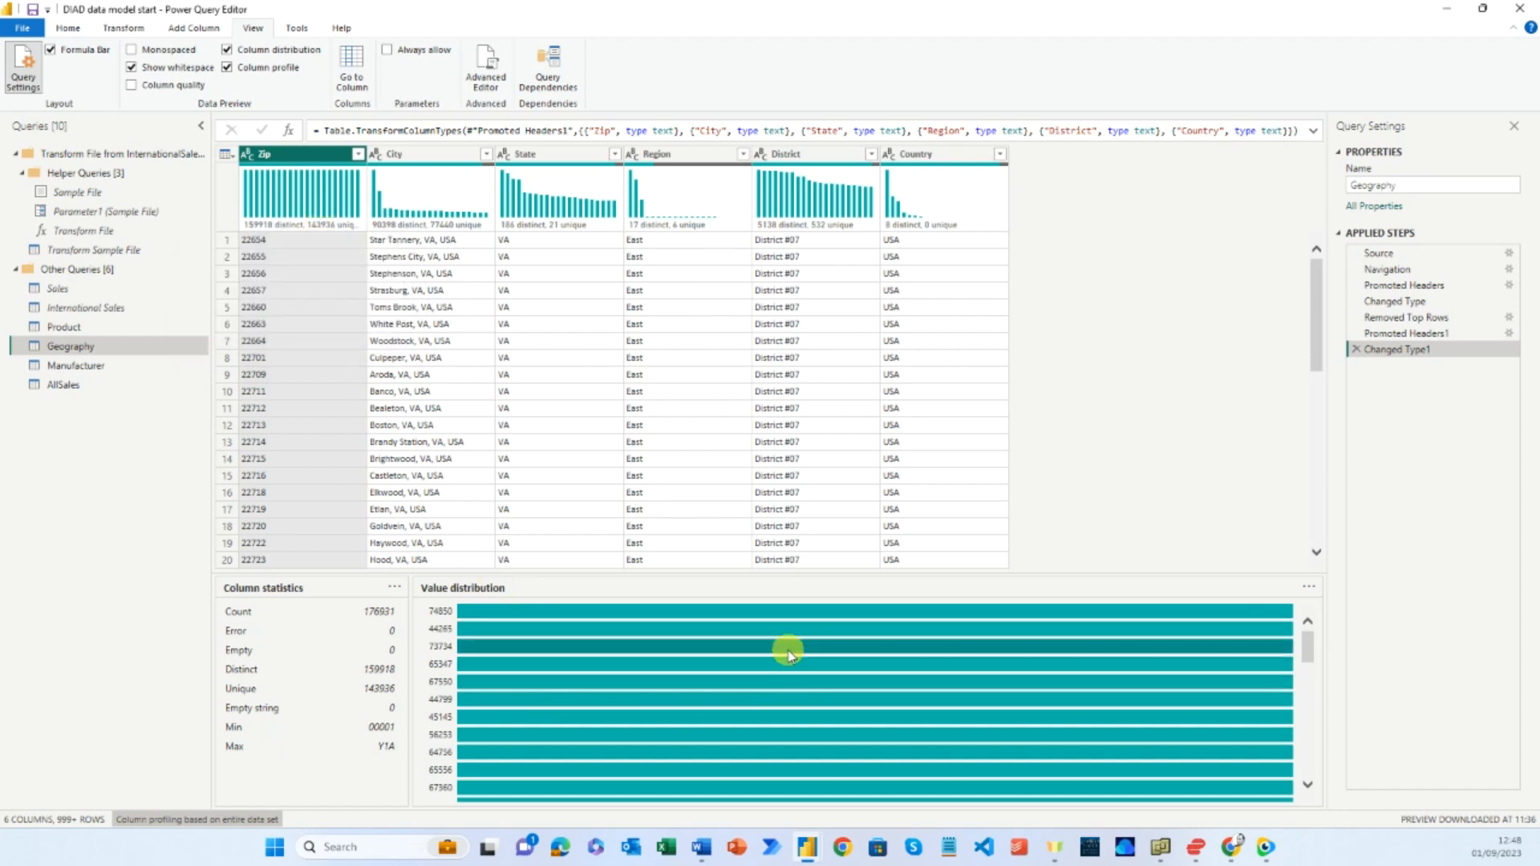
mouse_move(801, 613)
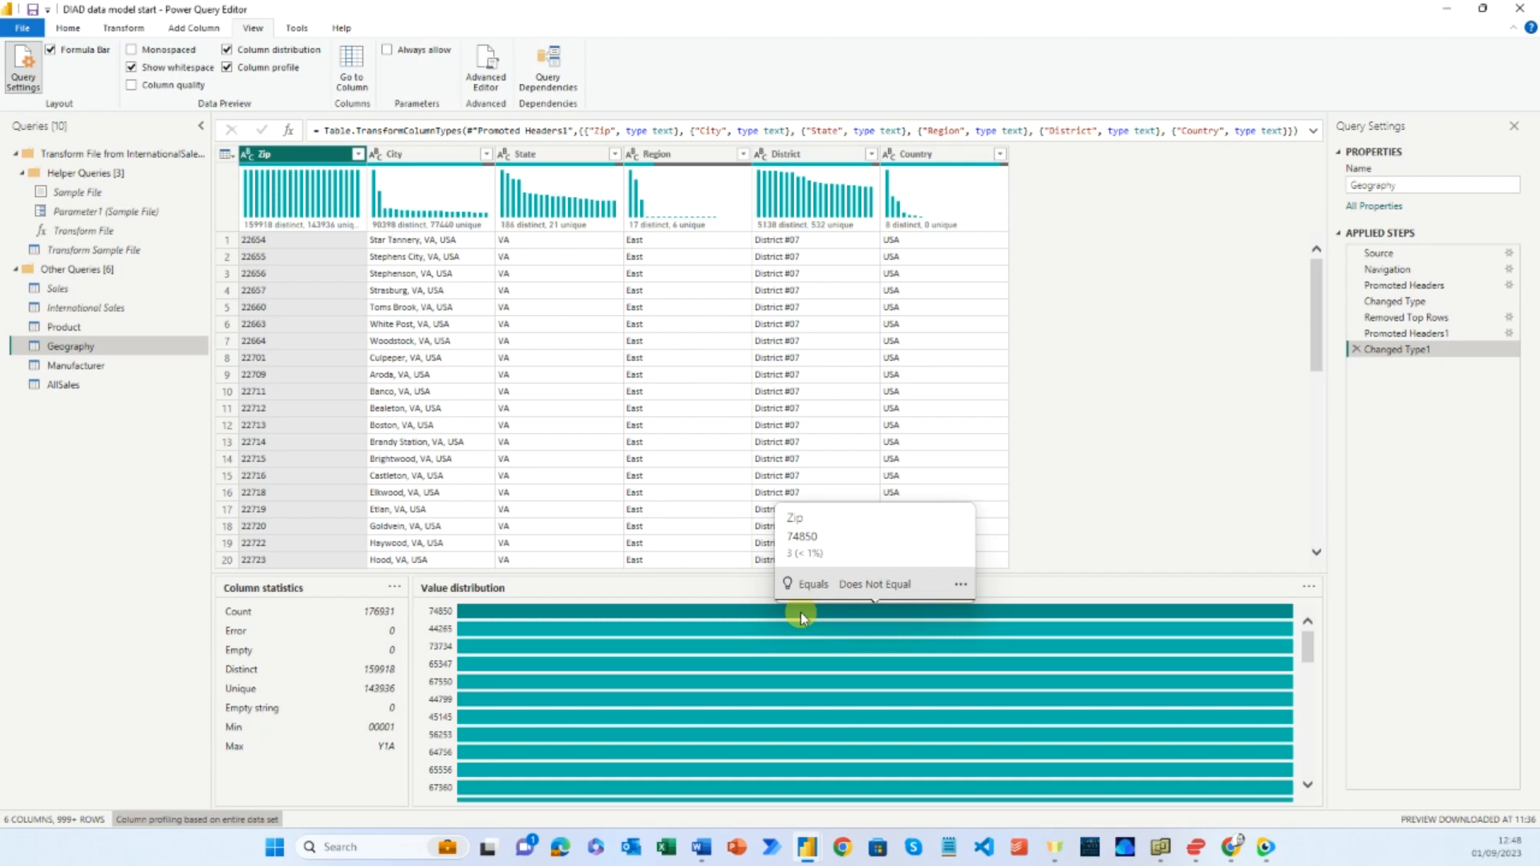
- Temporarily filter the Geography query to rows whose Zip equals 74850, and delete the filter step after examining the rows
click(359, 154)
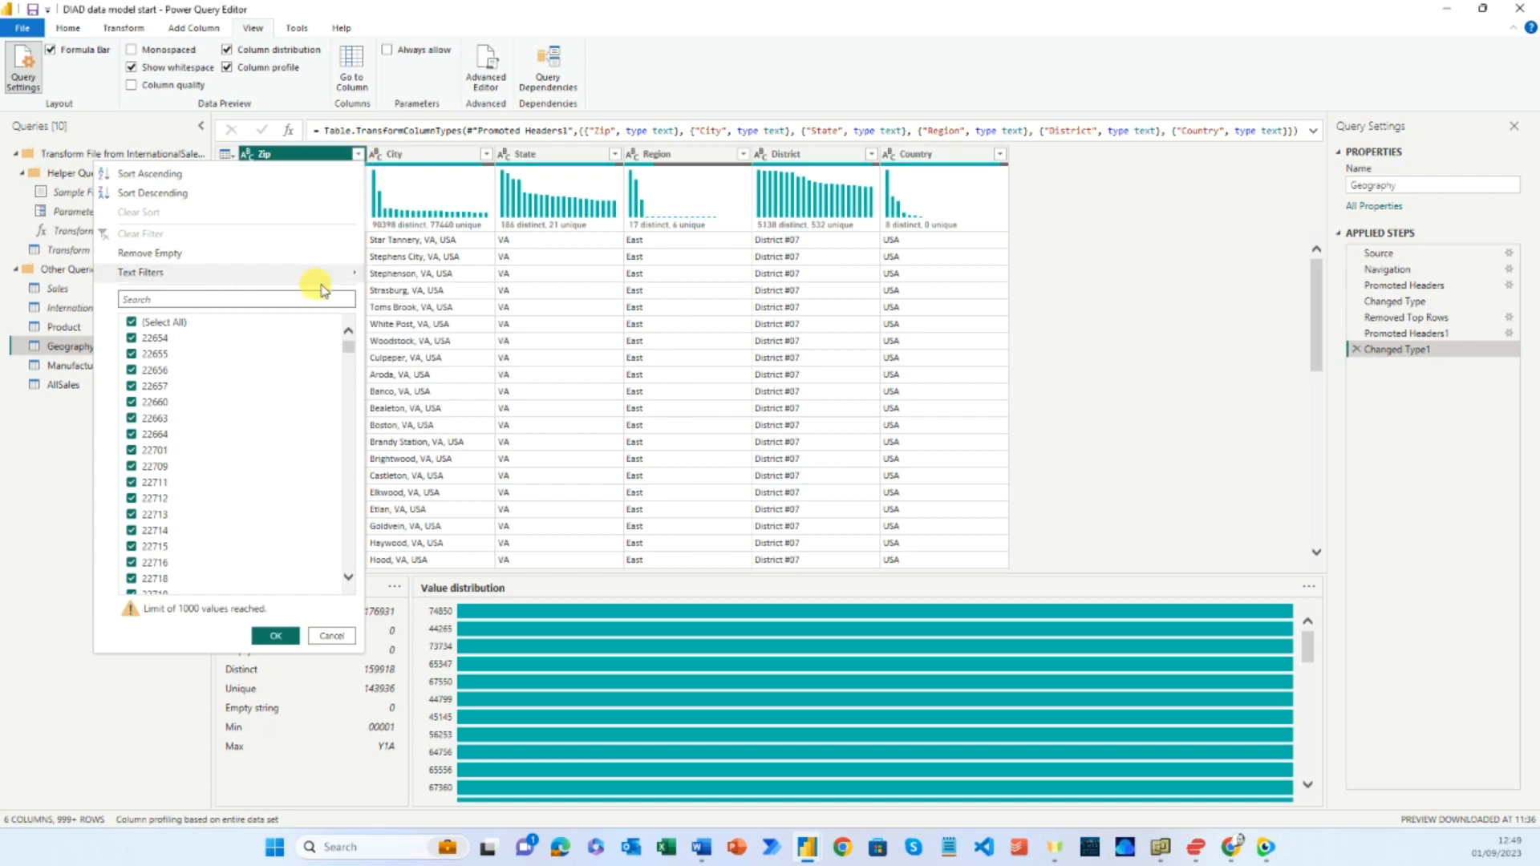
mouse_move(350, 276)
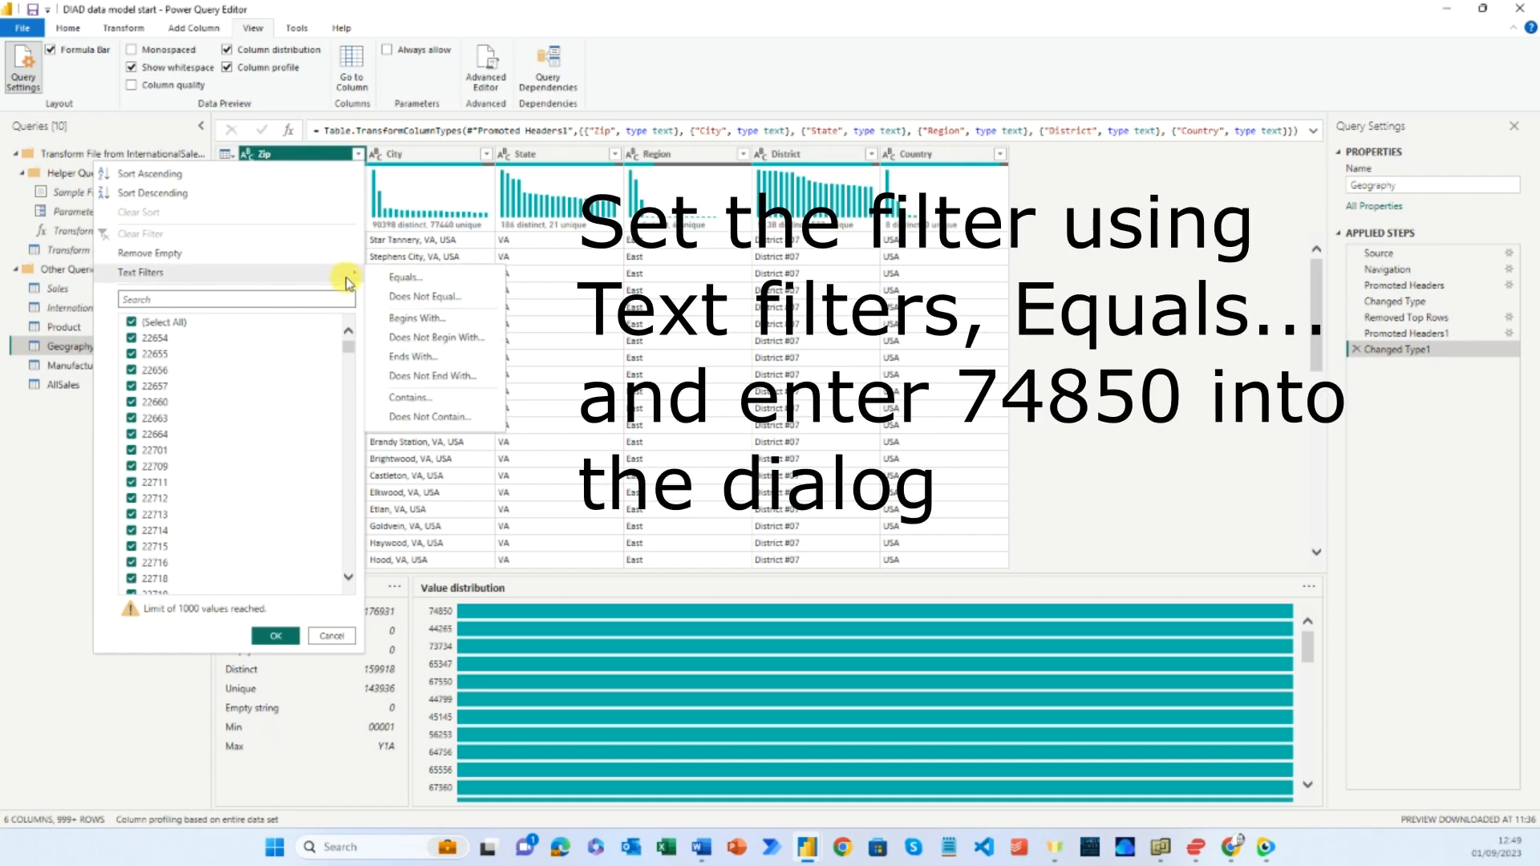
click(398, 279)
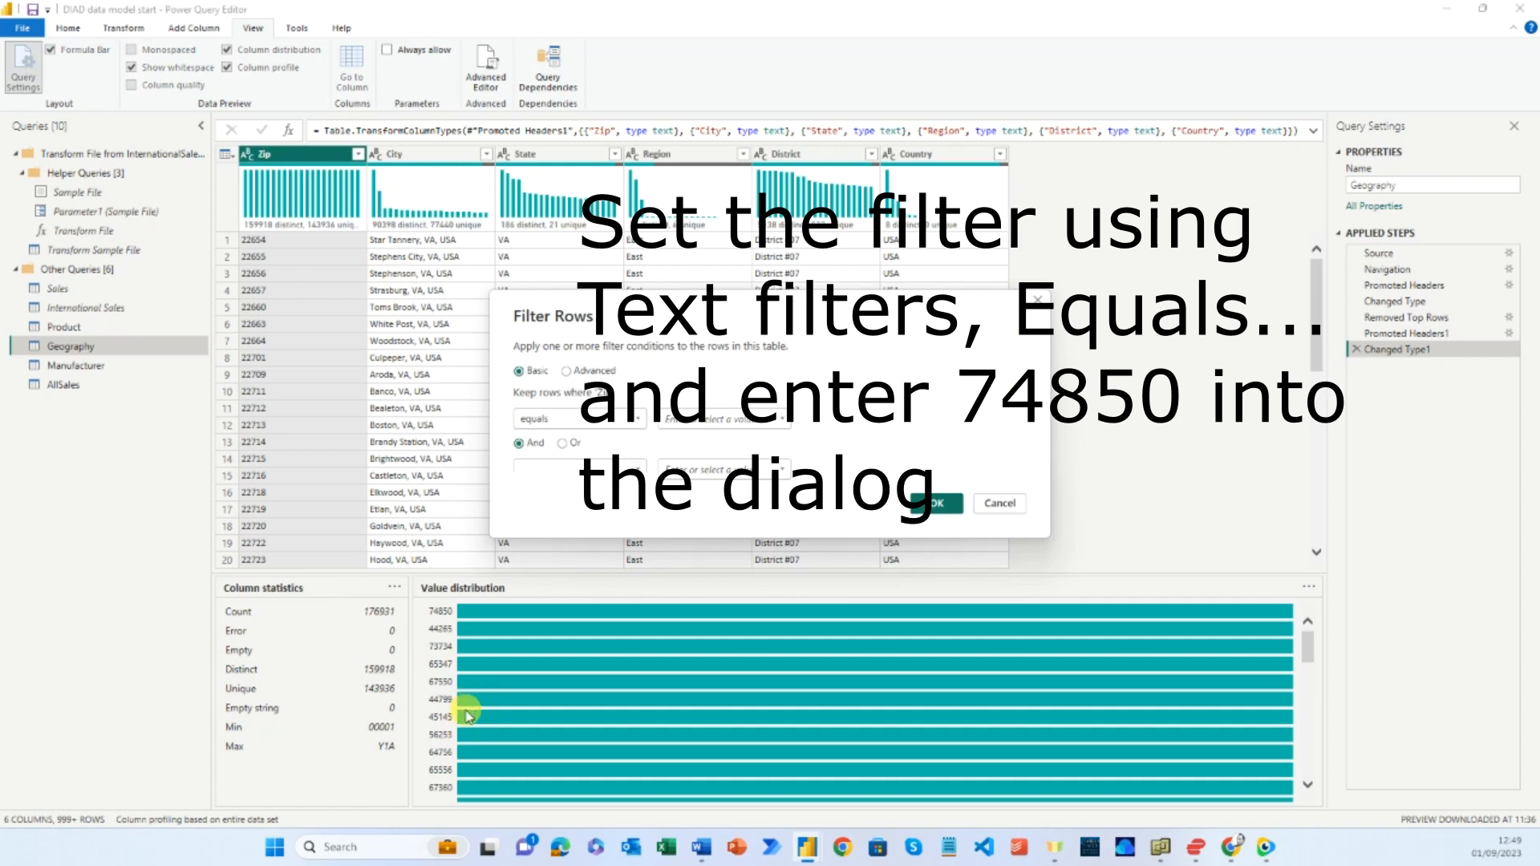
click(686, 421)
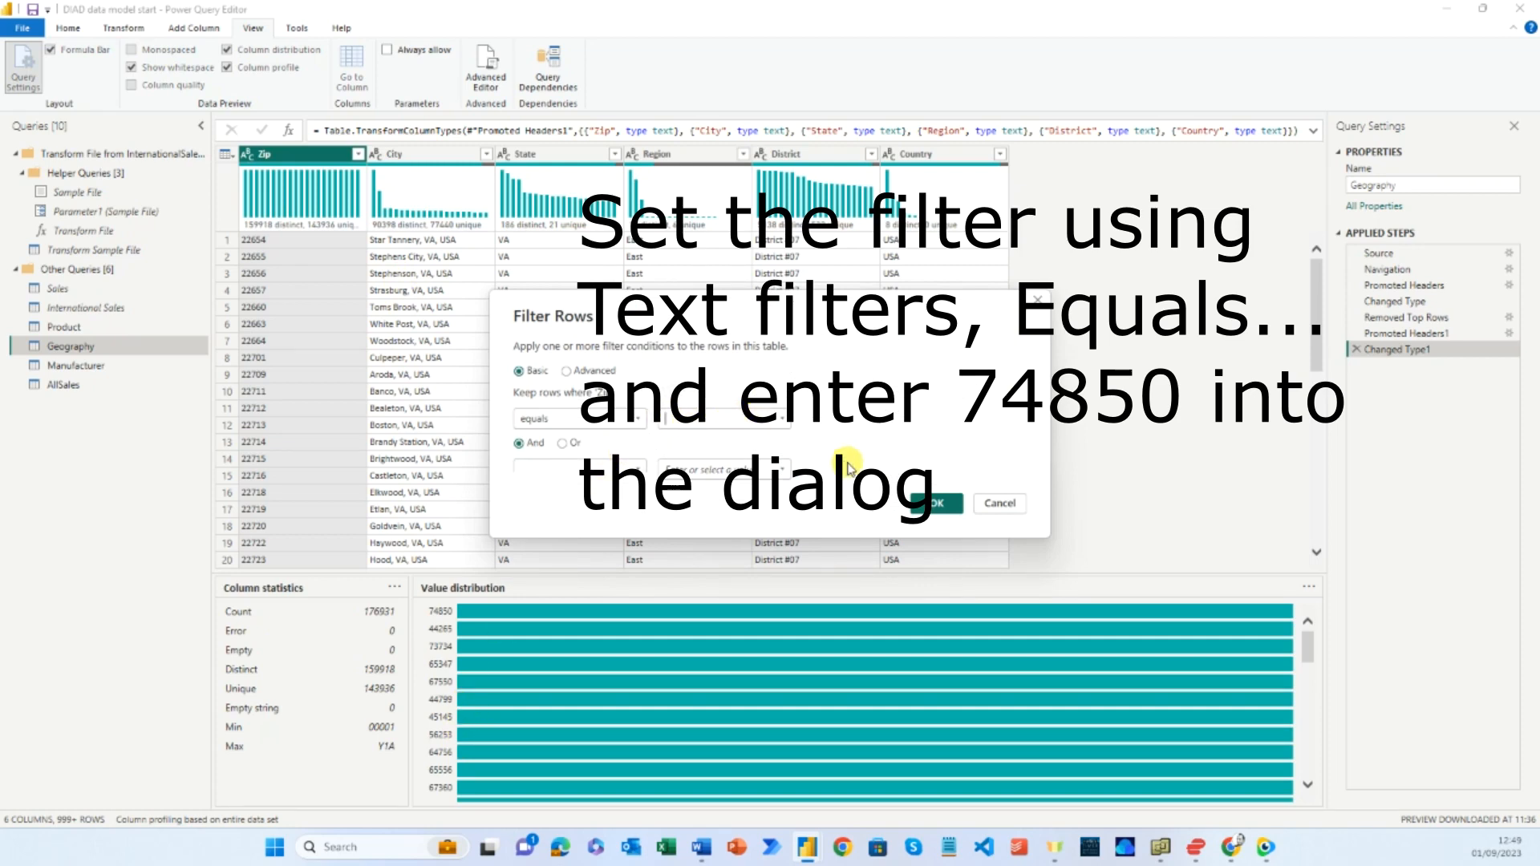
text(74850)
click(932, 504)
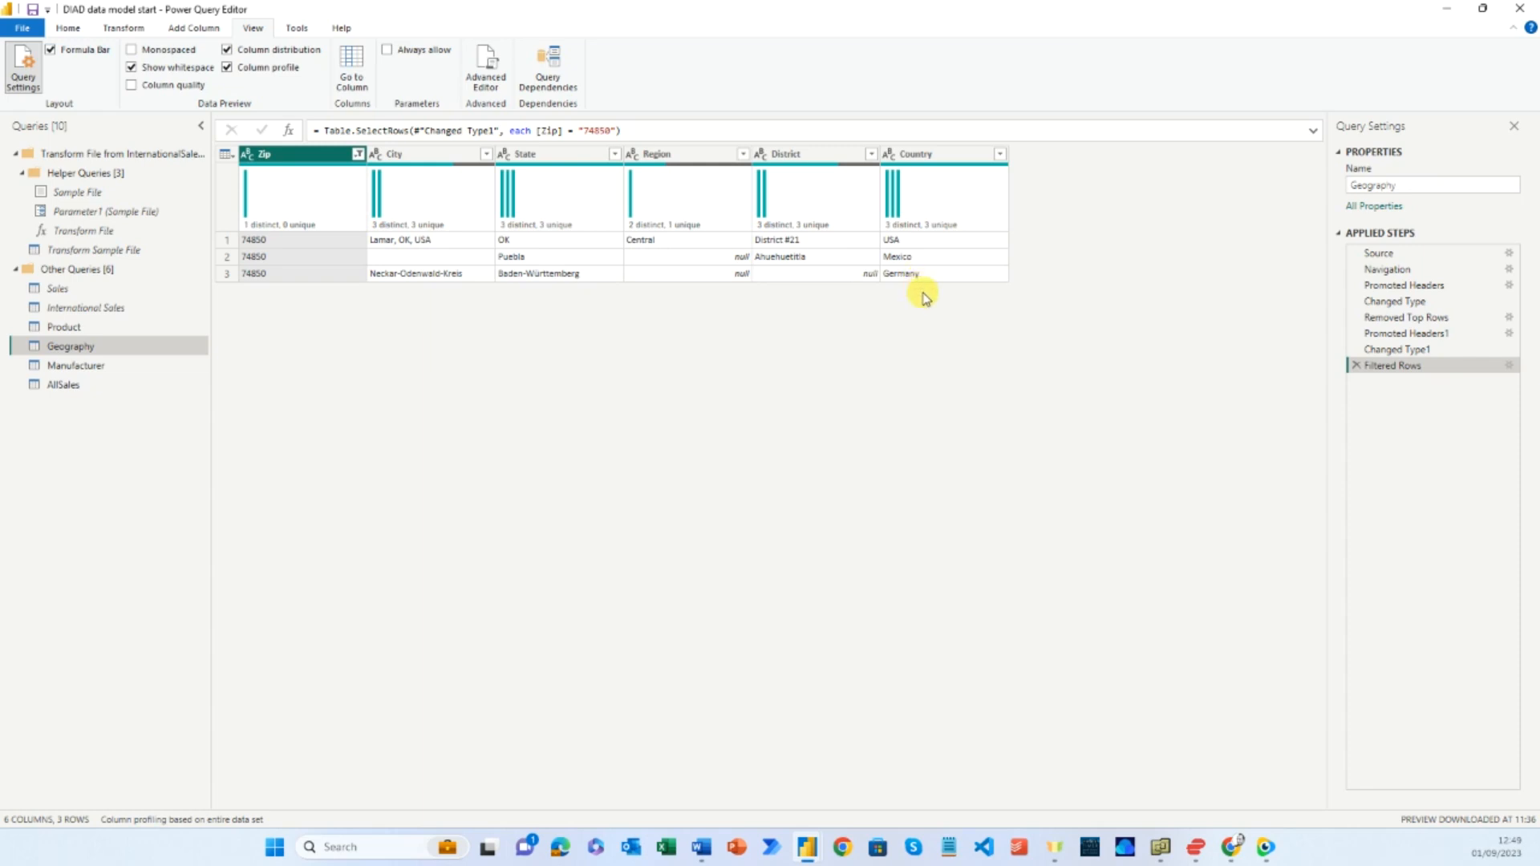
click(1355, 367)
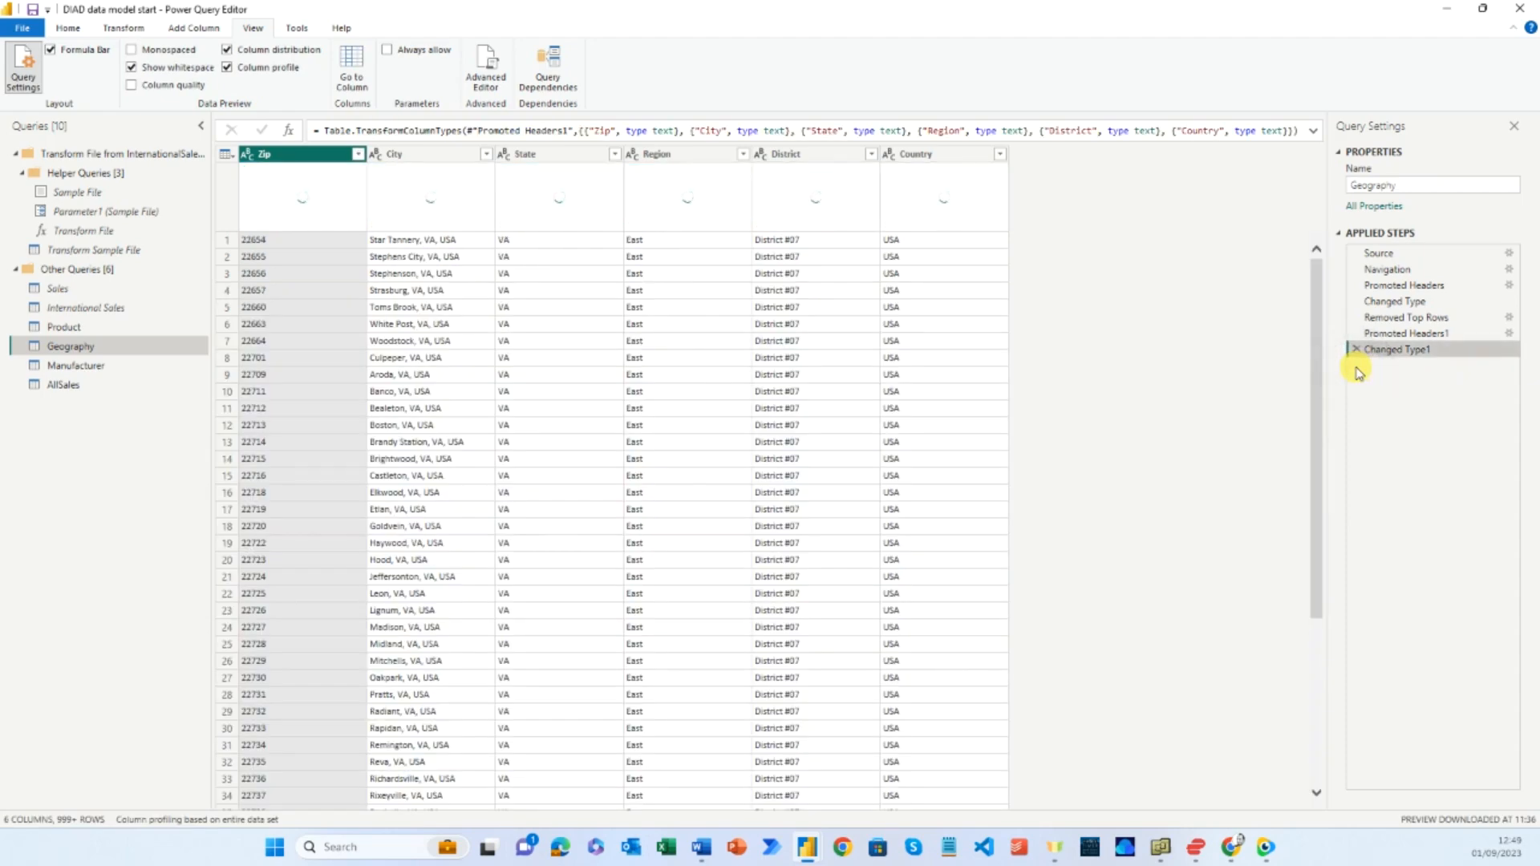
- Close and apply the Power Query Editor, check the model diagram, and return to the report page
click(67, 28)
click(24, 64)
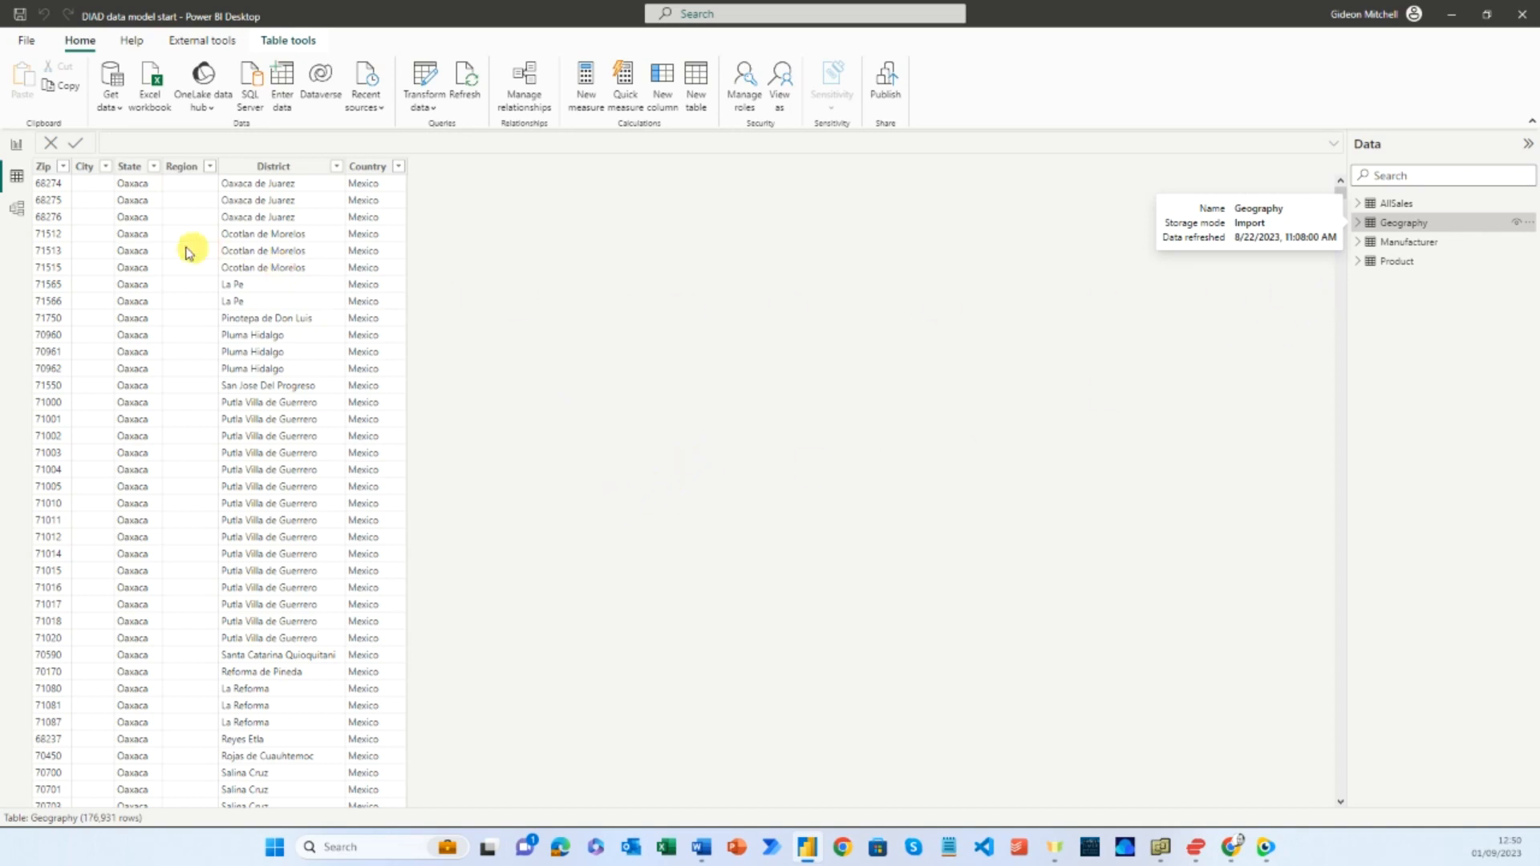
click(16, 208)
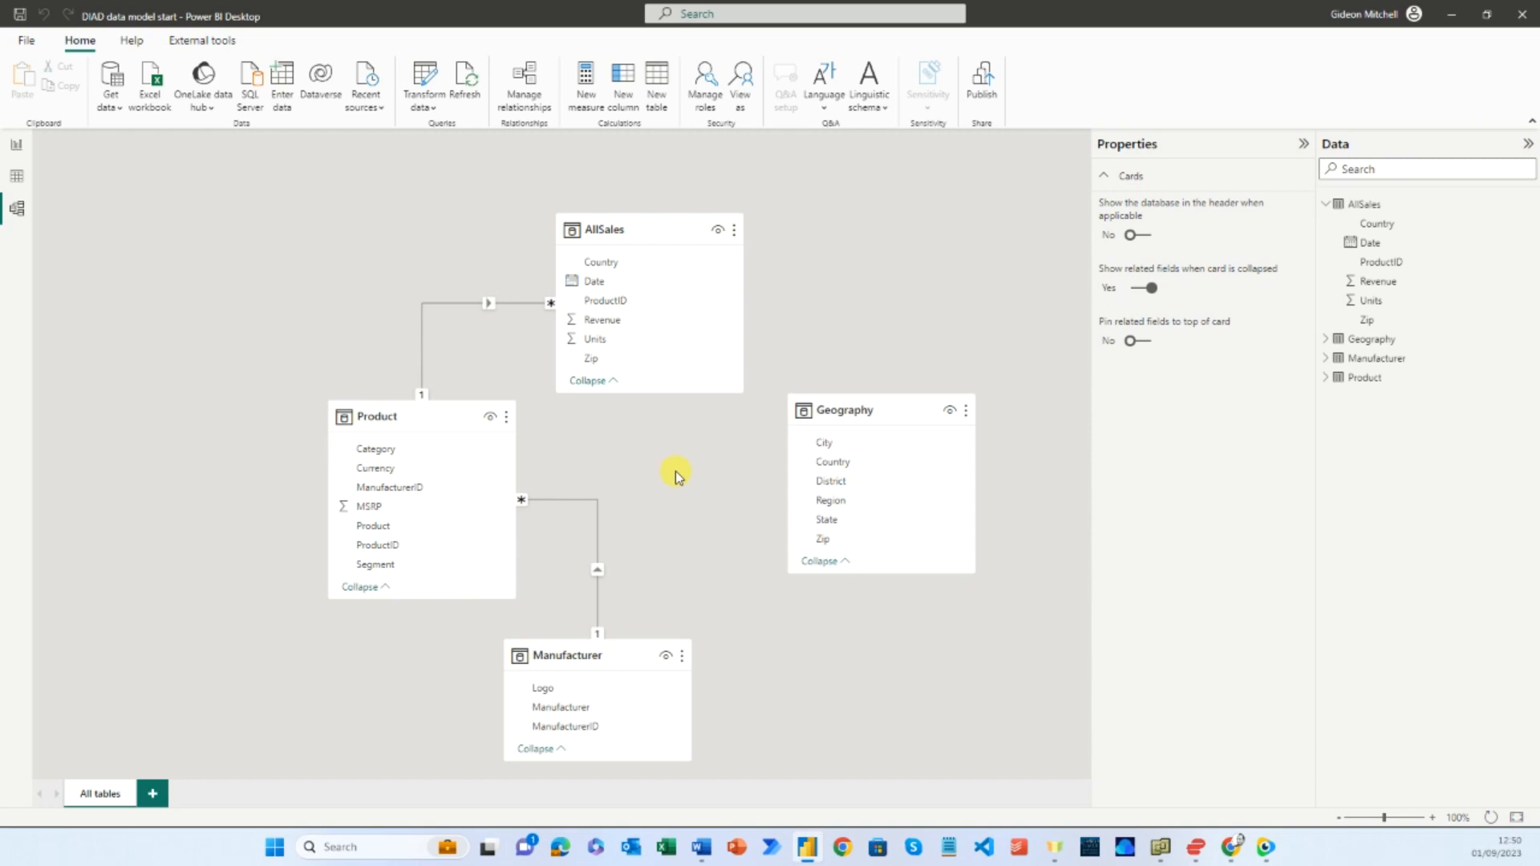
click(16, 146)
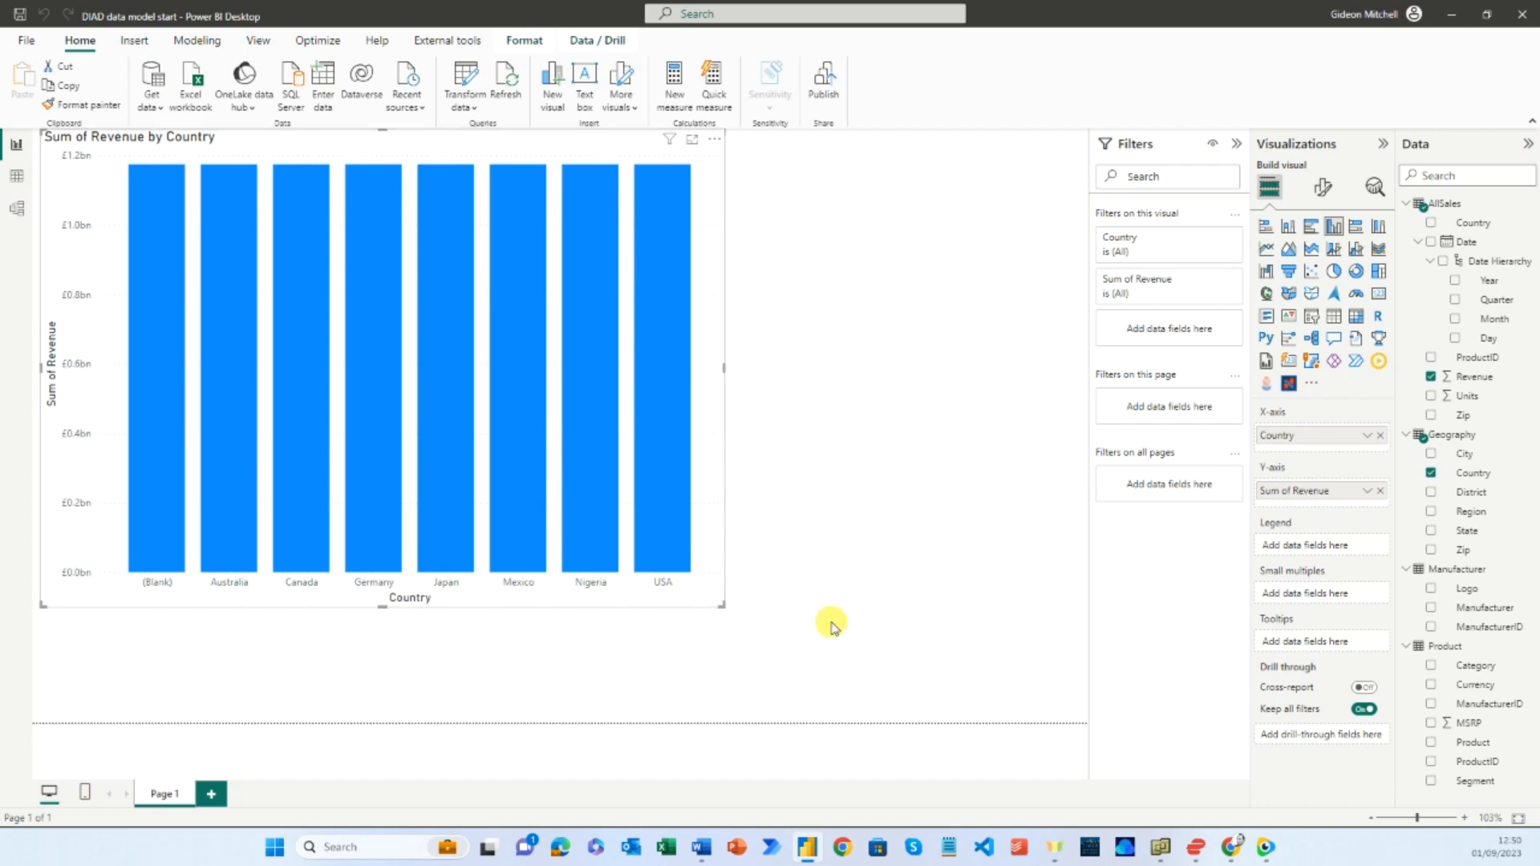
- Add the calculated column ZipCountry = Geography[Zip] & ", " & Geography[Country] to the Geography table and check its row values
click(1470, 440)
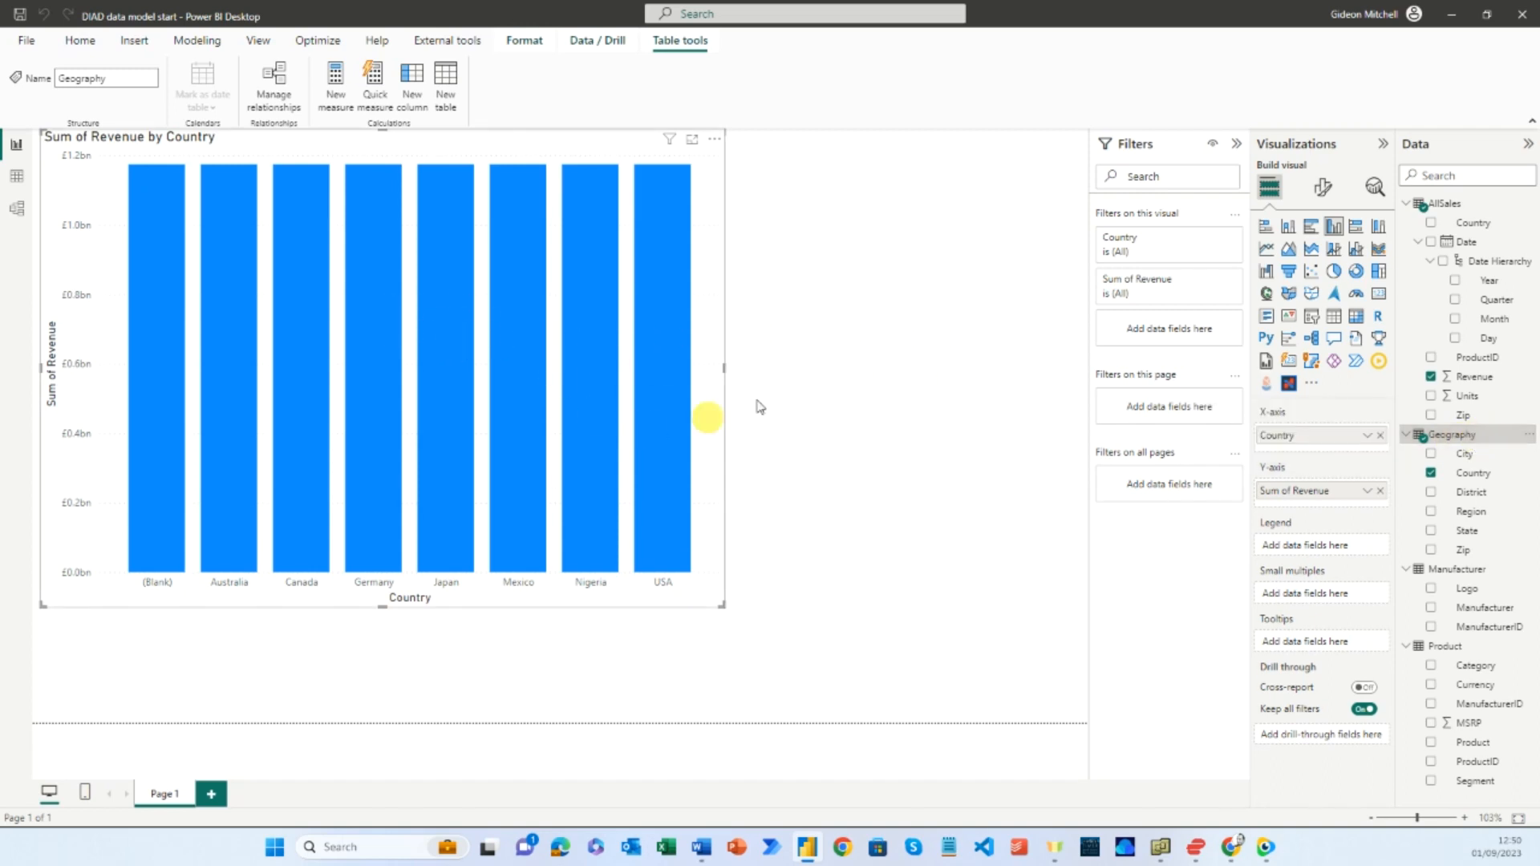
click(895, 386)
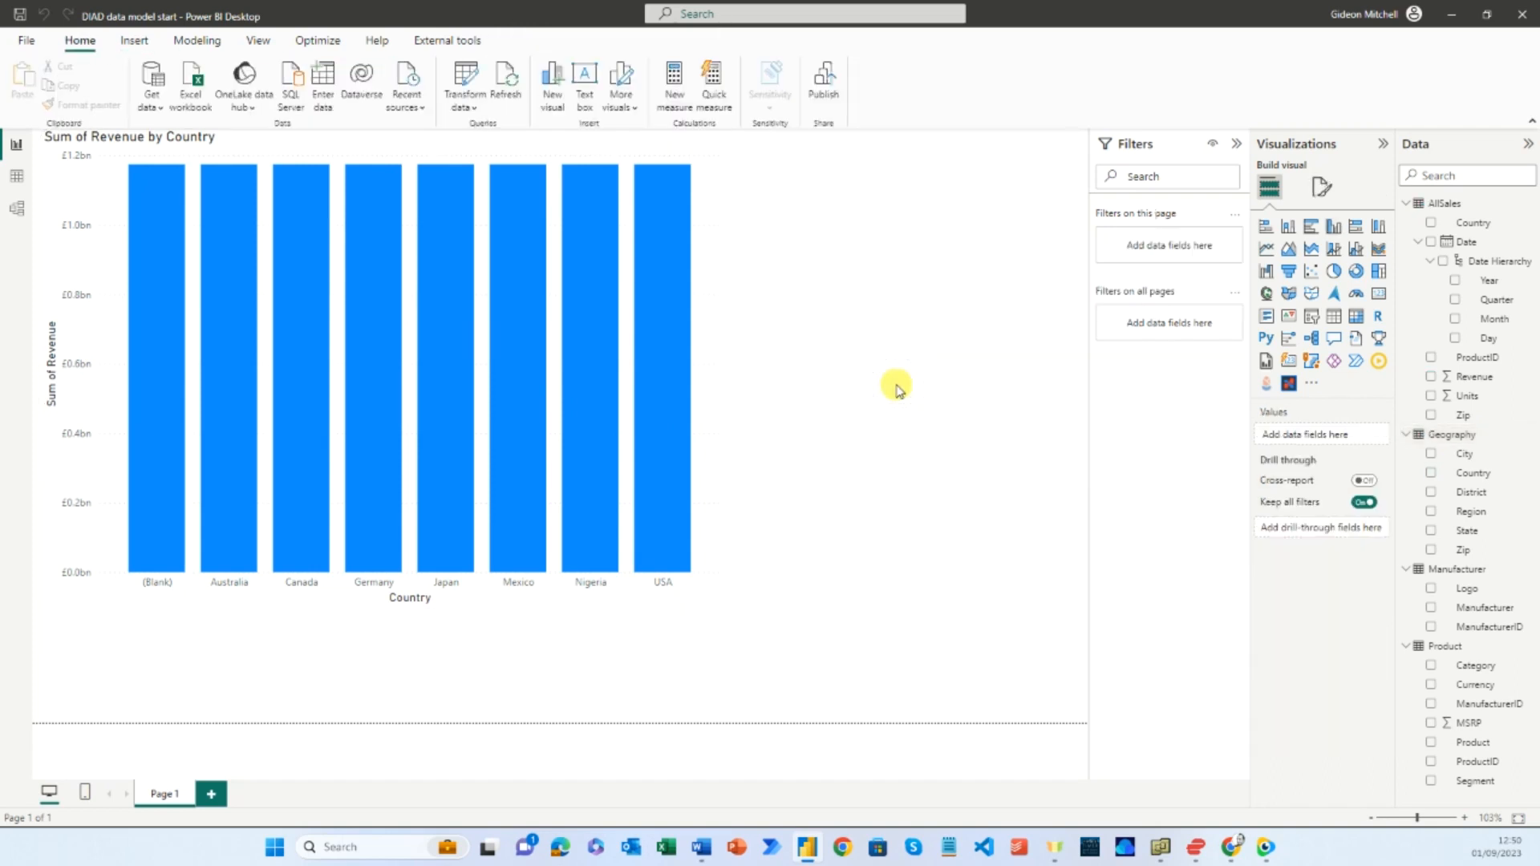
click(1450, 436)
mouse_move(1450, 436)
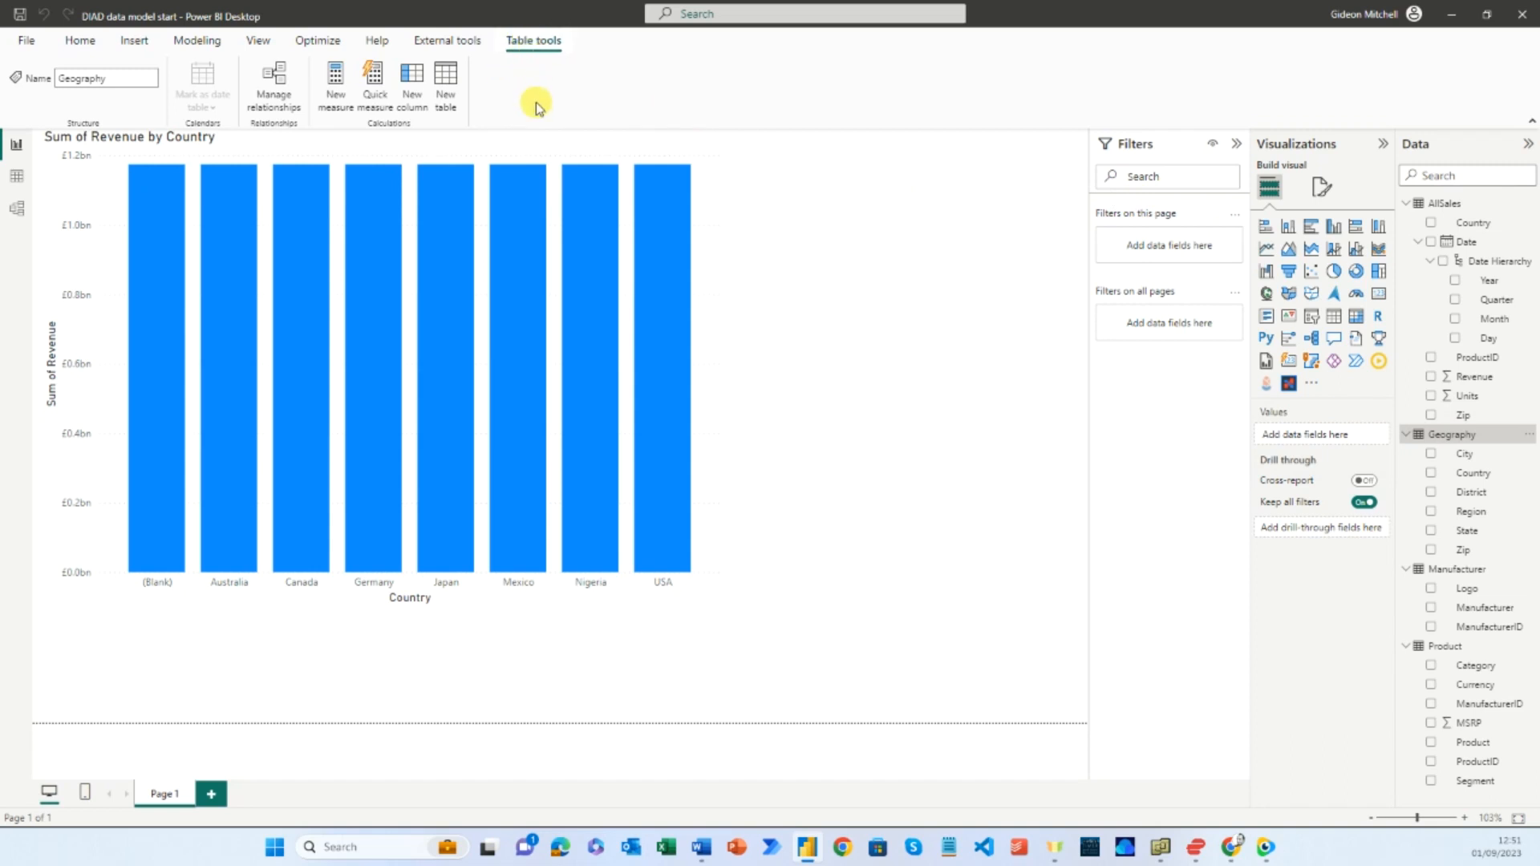
click(413, 81)
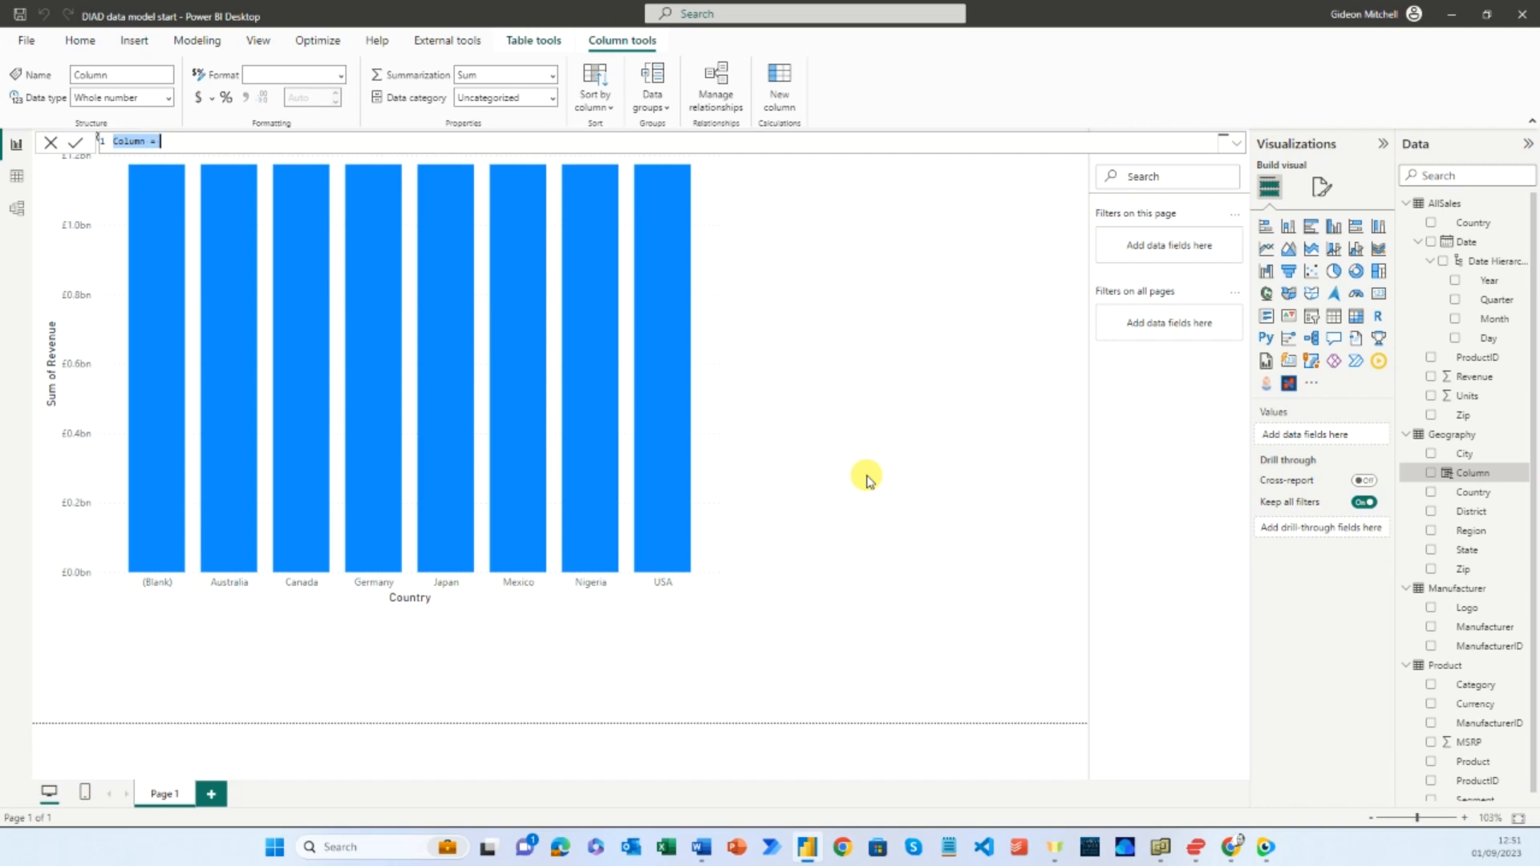
text(ZipCountry =)
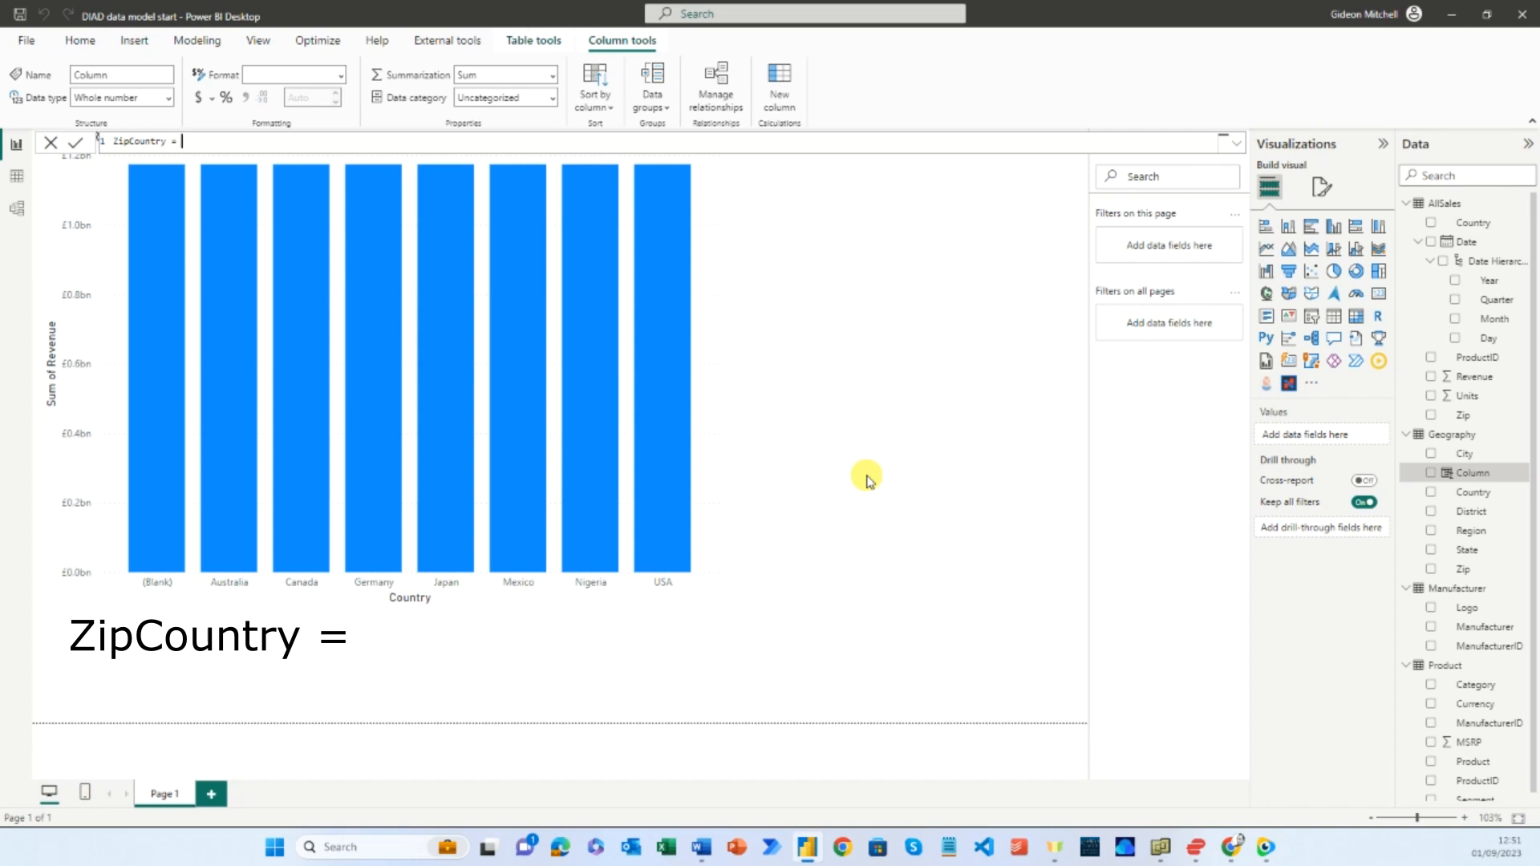
text(zip)
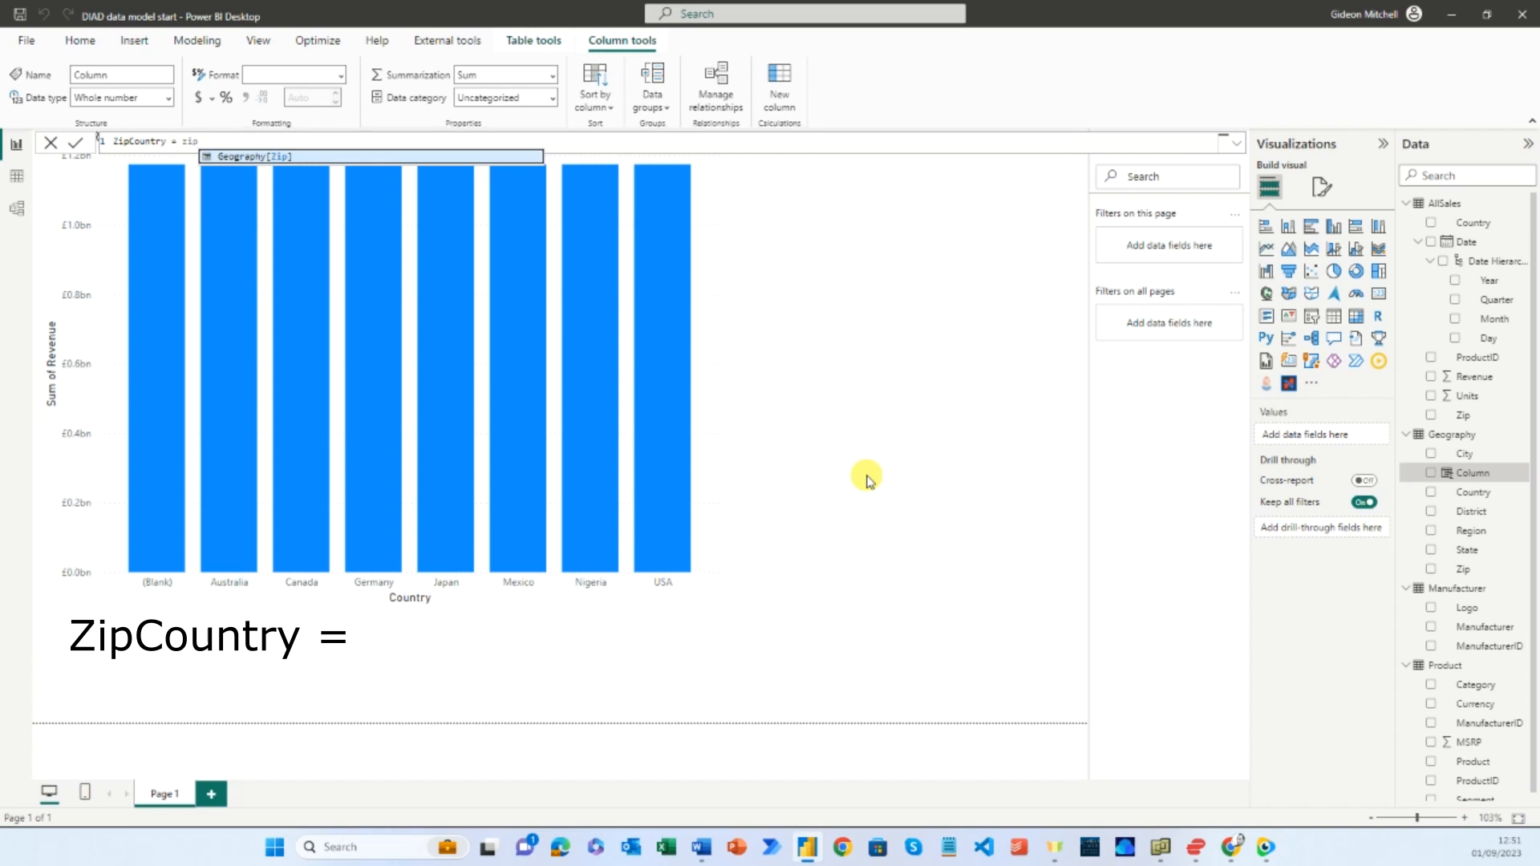
key(Tab)
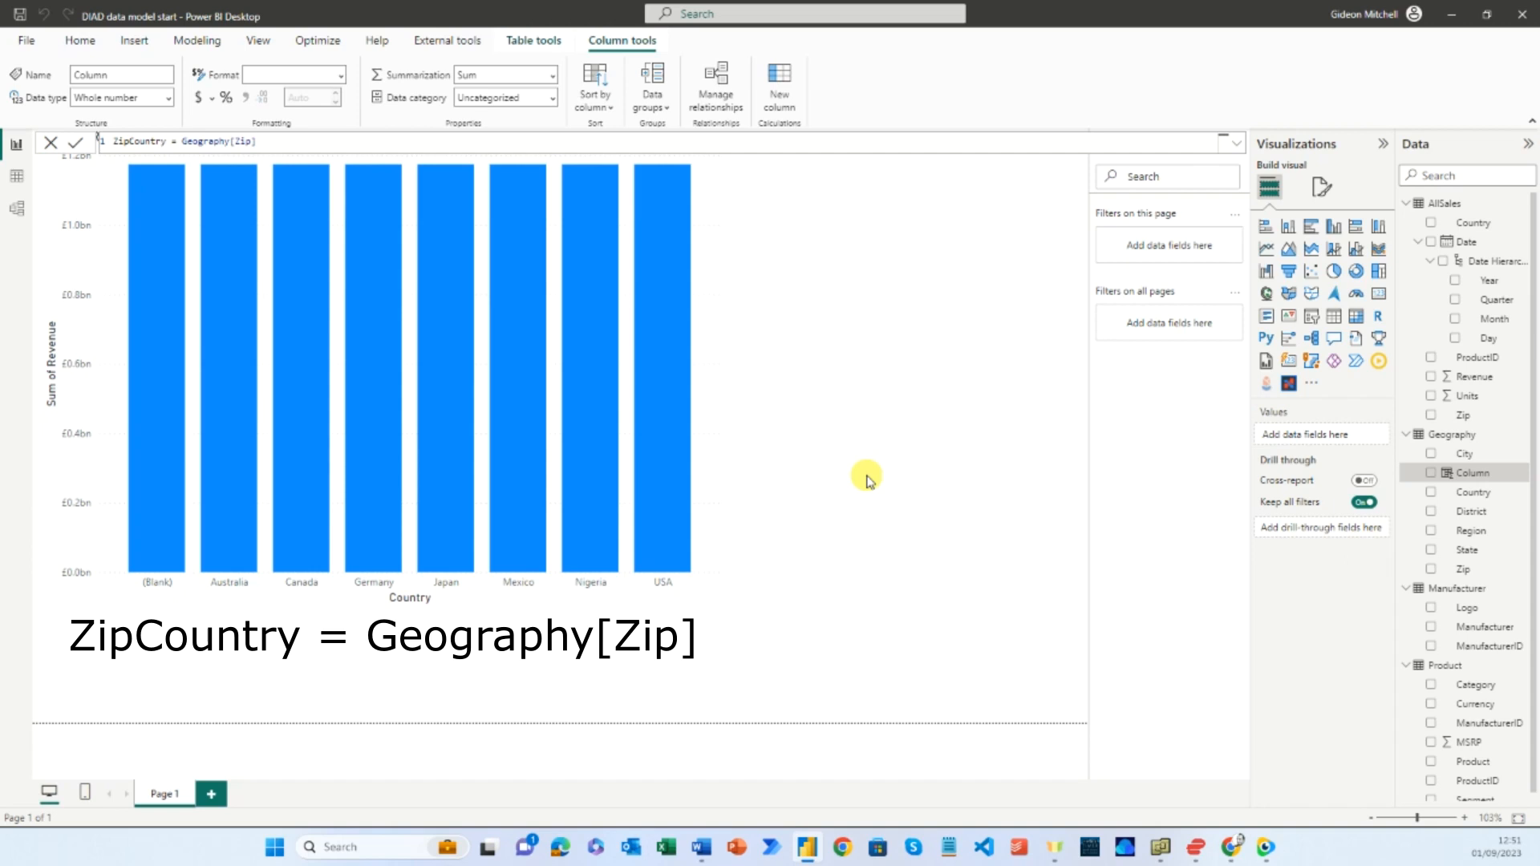
text(& ", " &)
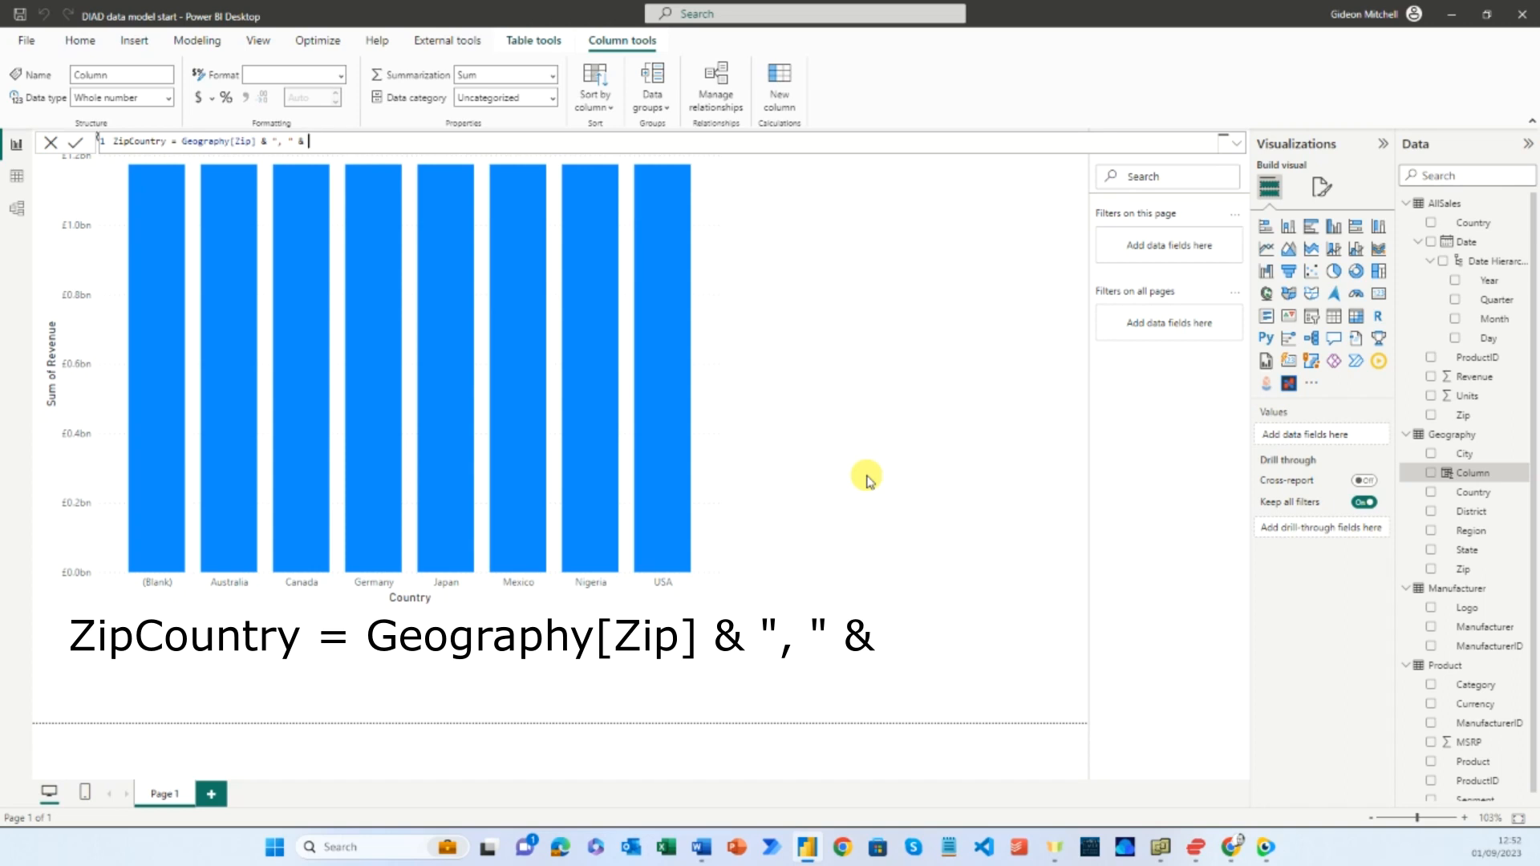
text(countr)
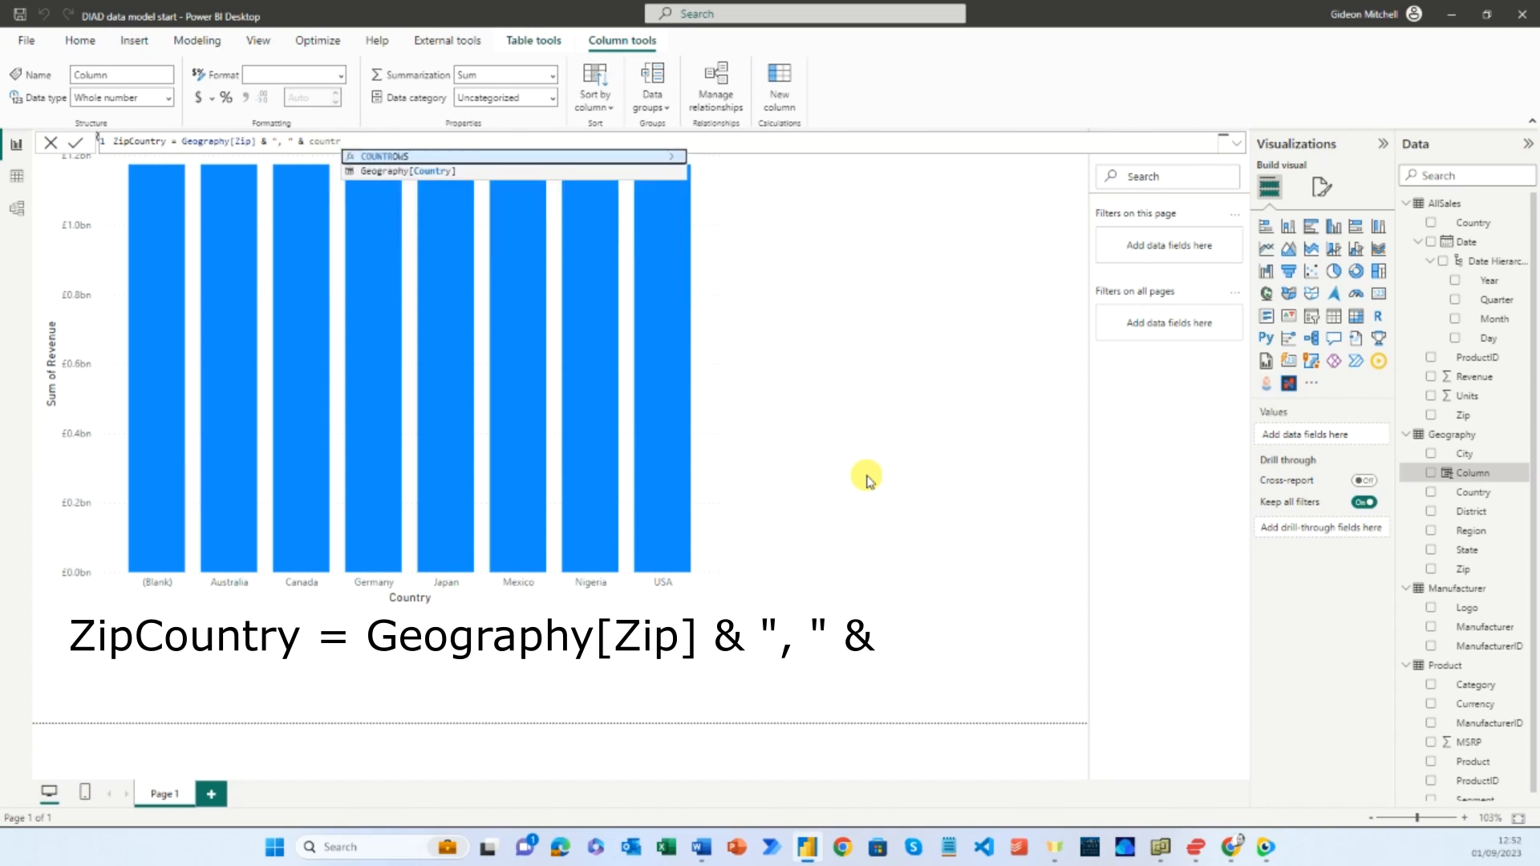
key(Down)
key(Tab)
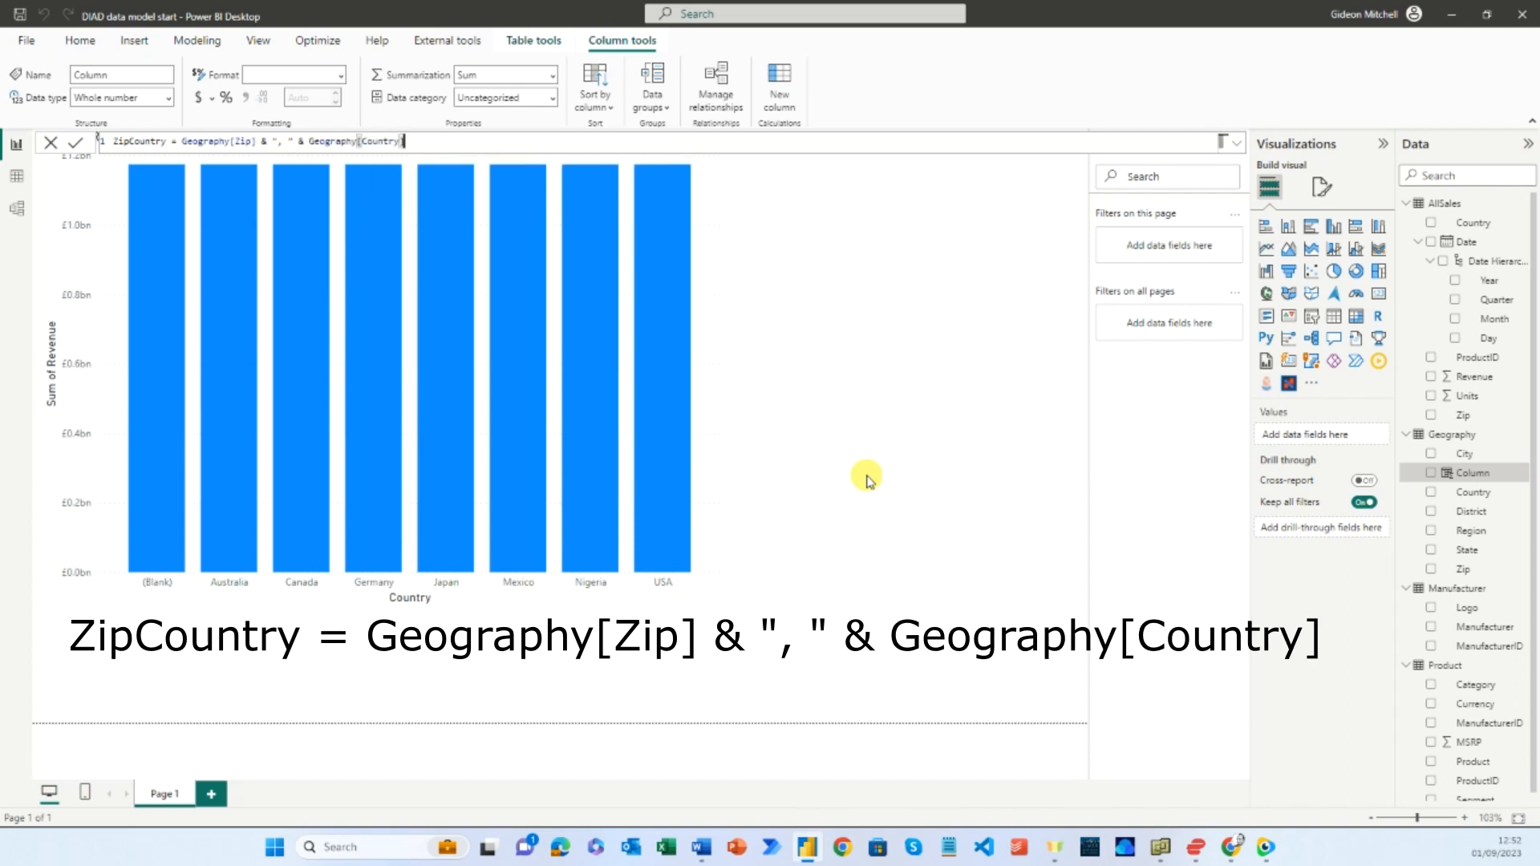
key(Return)
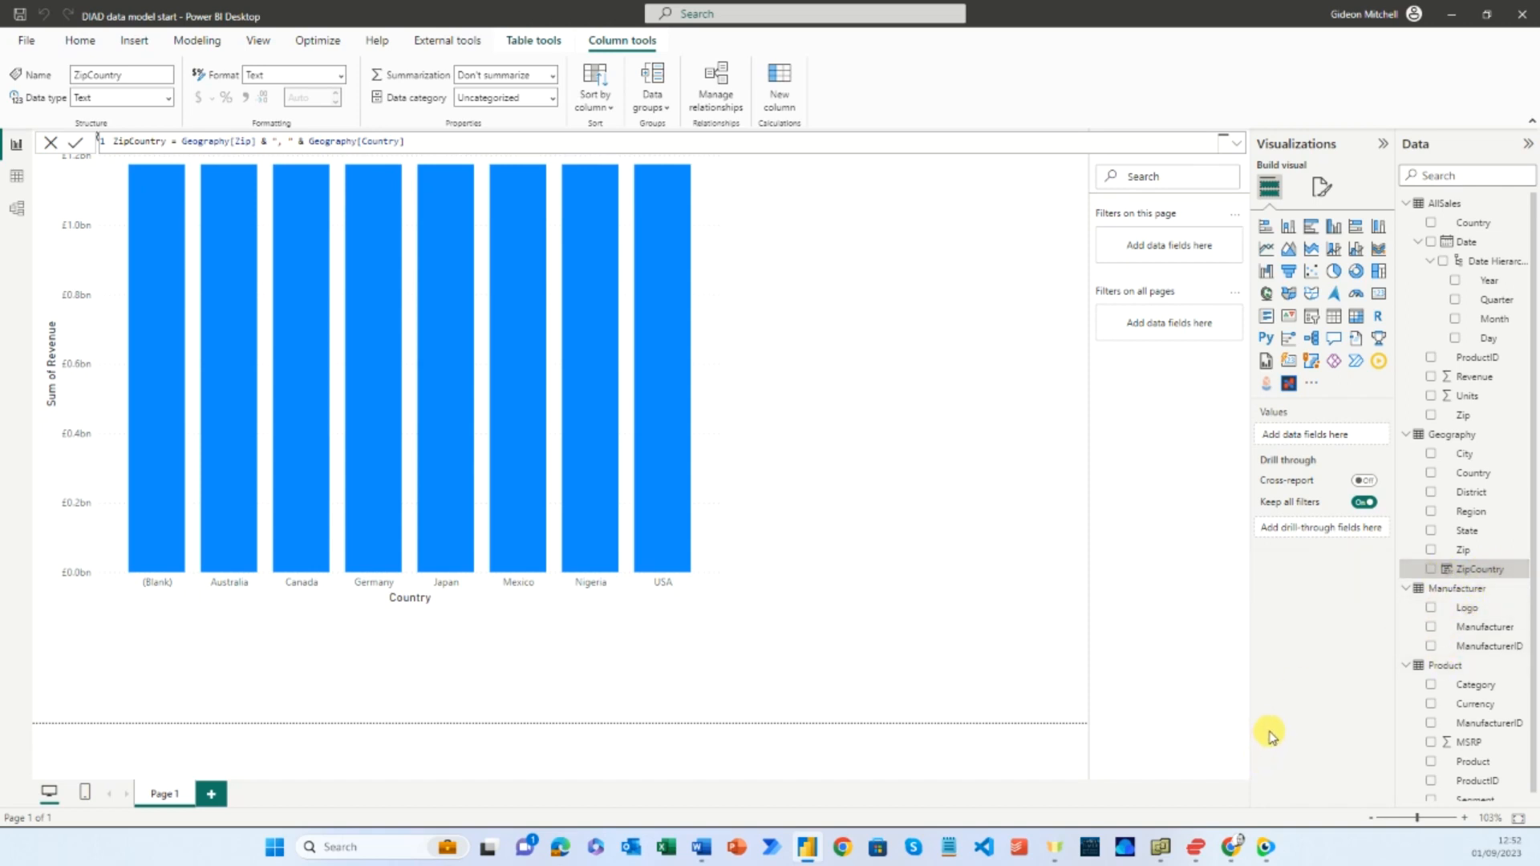
click(21, 184)
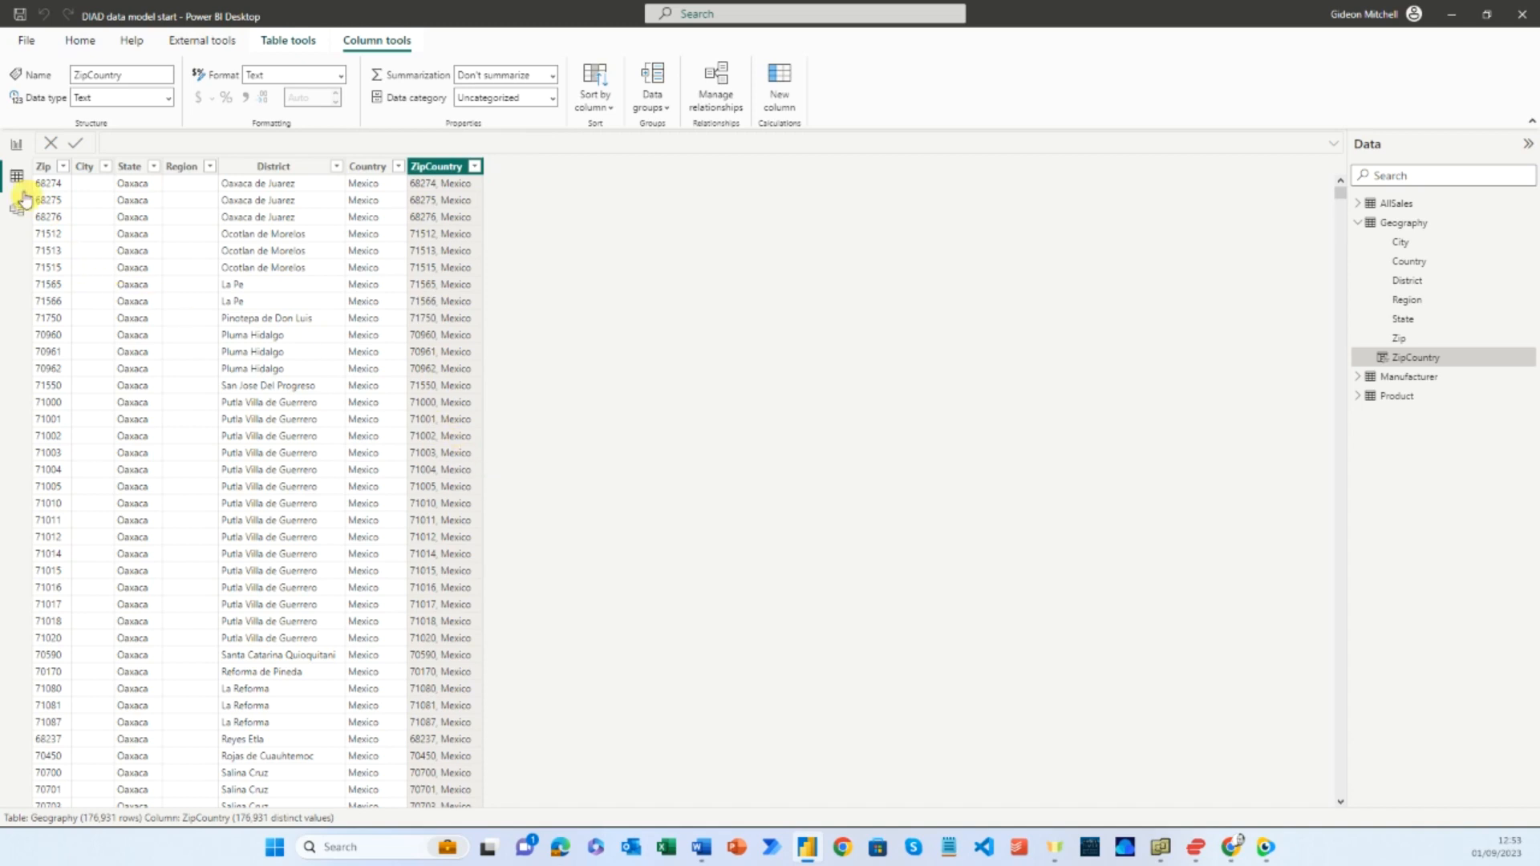
- Add the calculated column ZipCountry = AllSales[Zip] & ", " & AllSales[Country] to the AllSales table and check its row values
click(17, 147)
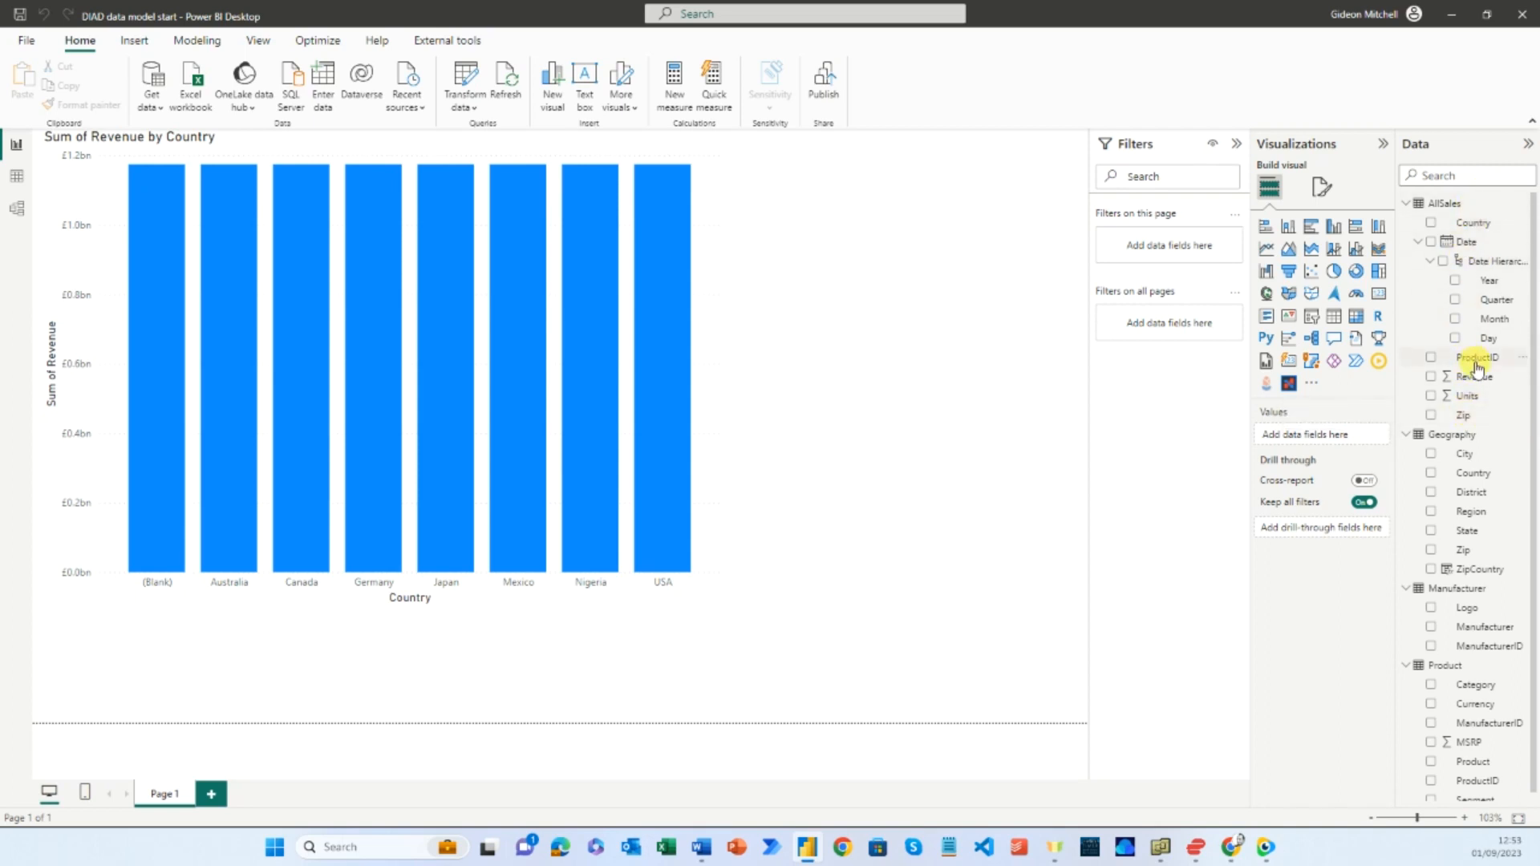
click(1461, 206)
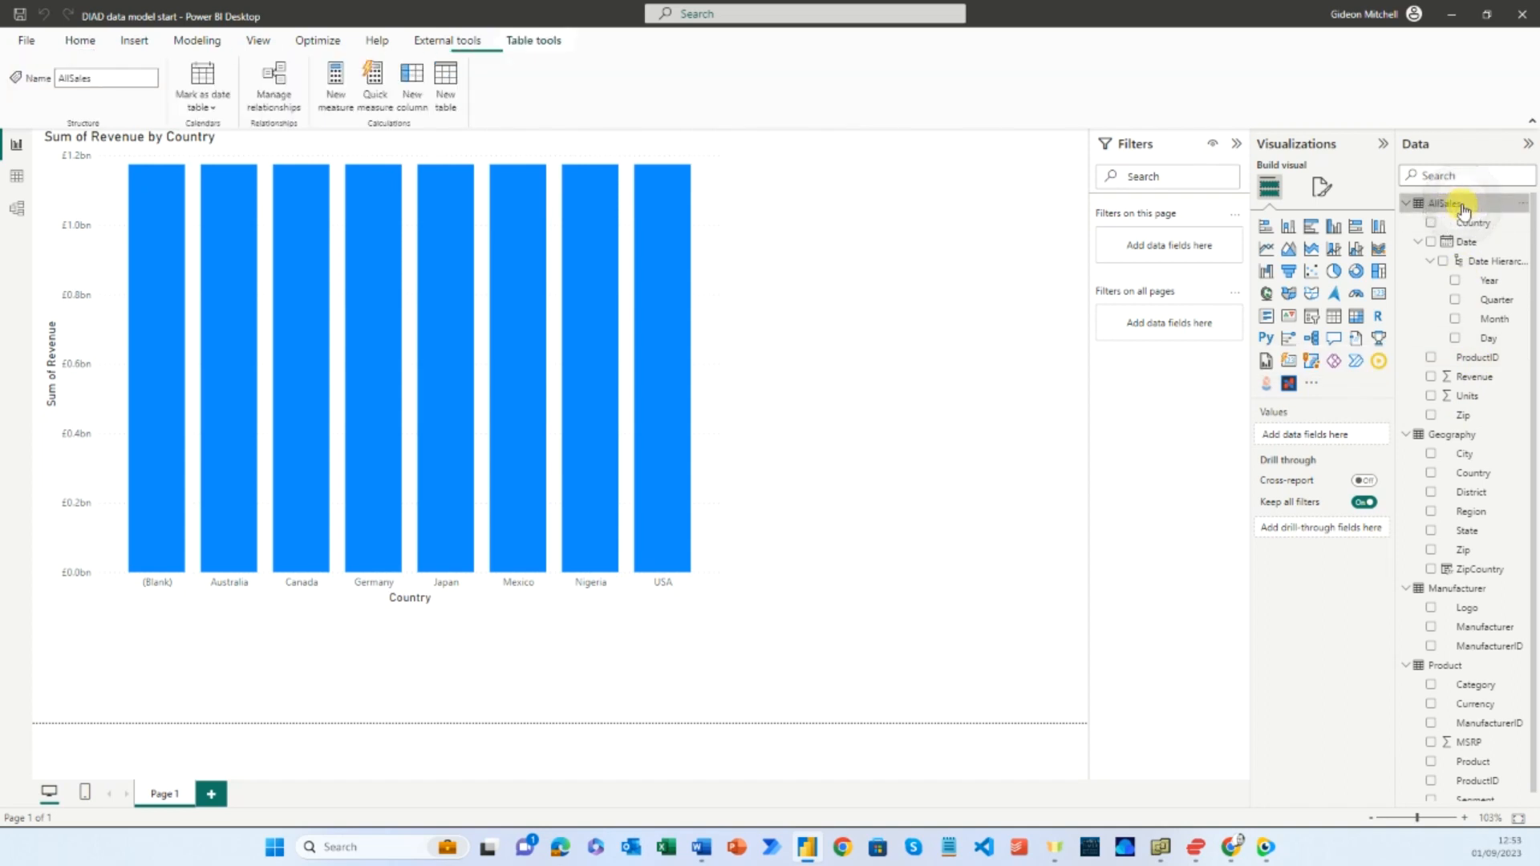
click(413, 95)
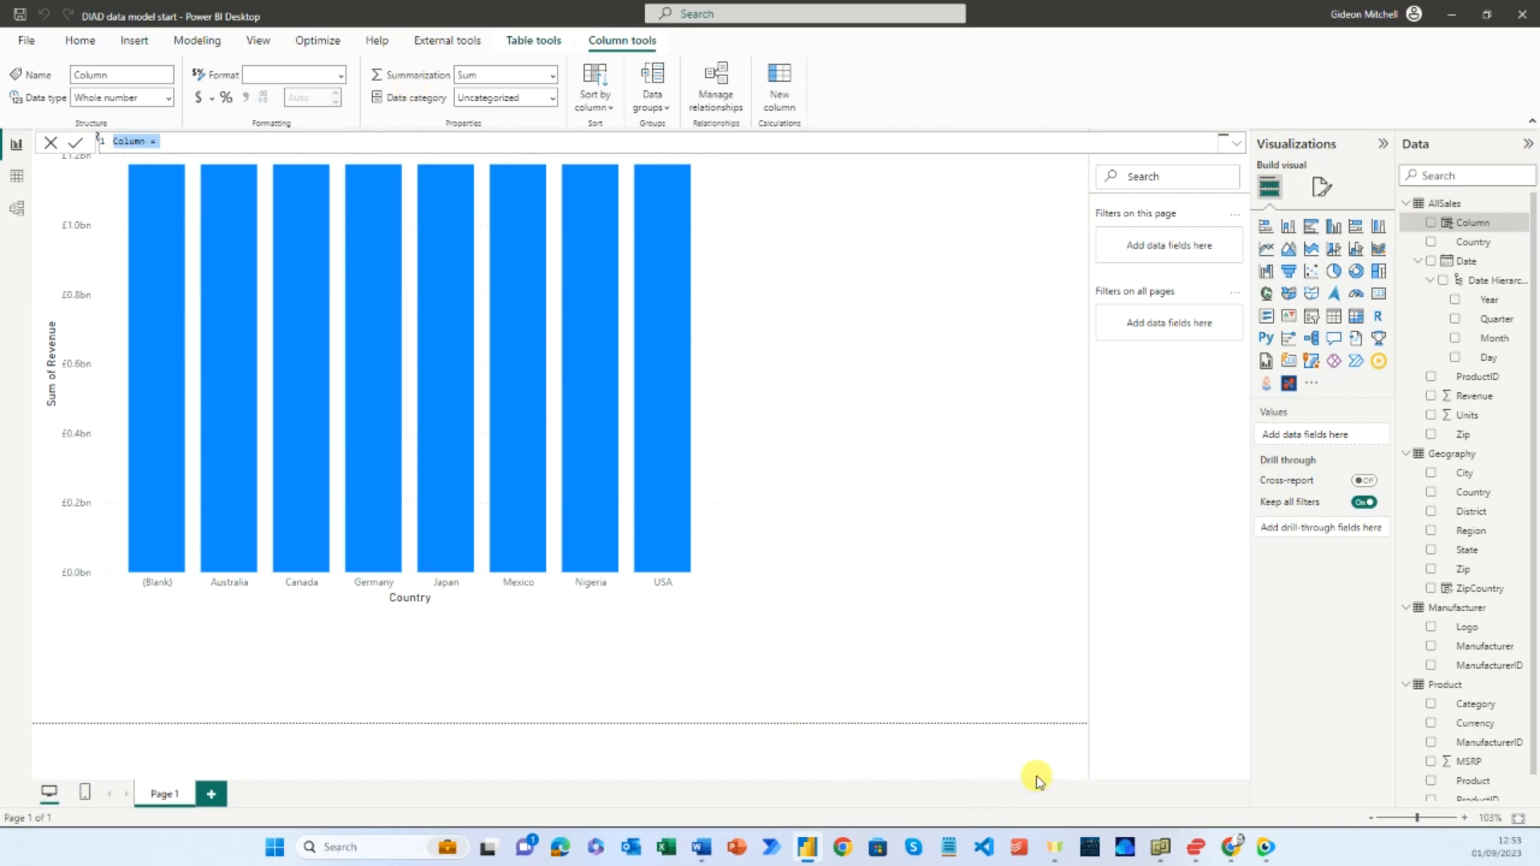
text(ZipCountry =)
text(zip)
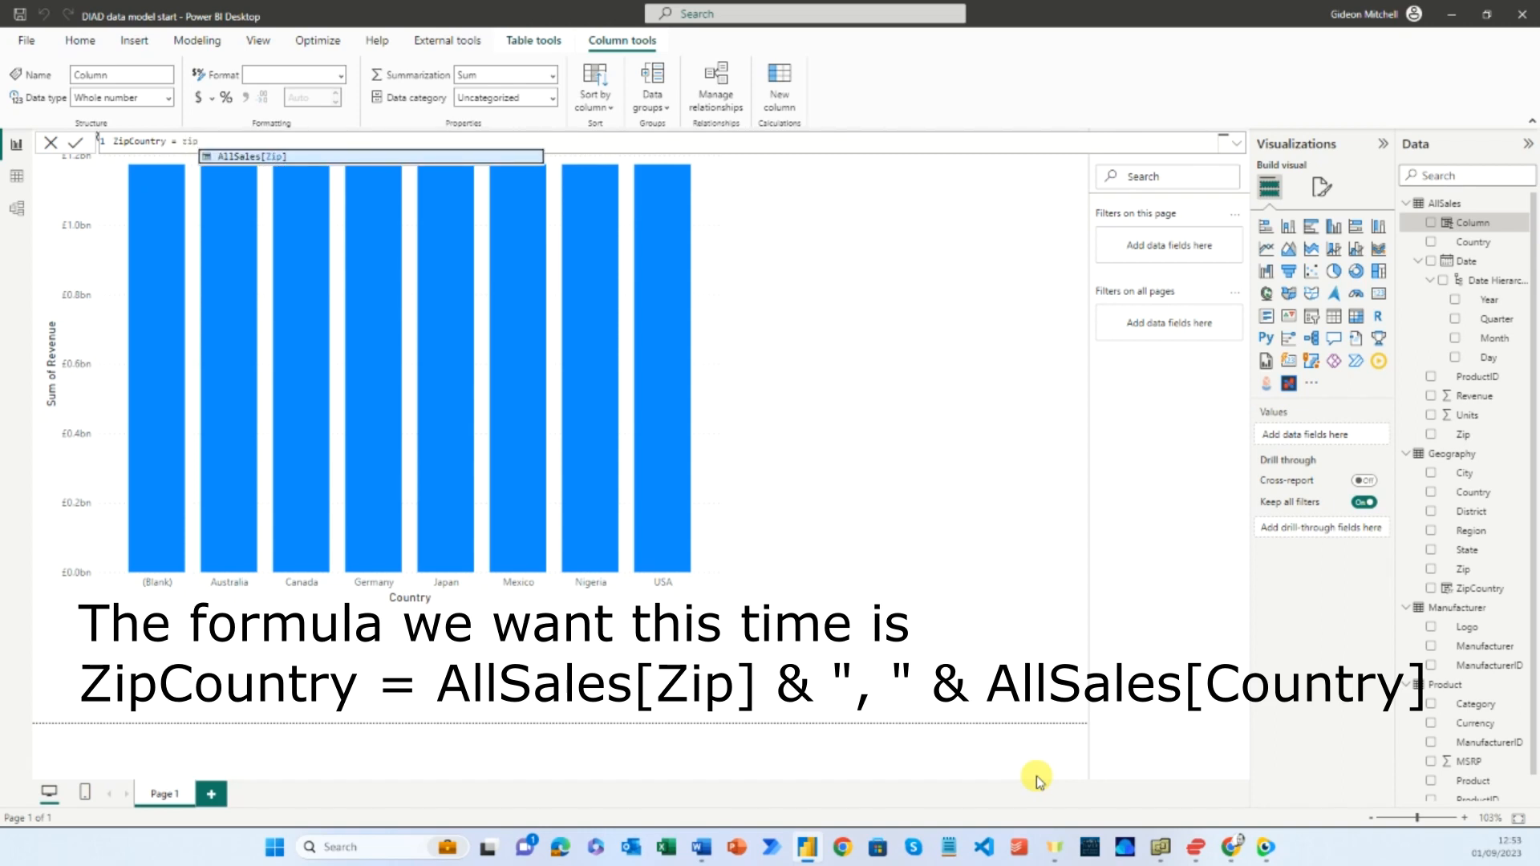
key(Tab)
text(& )
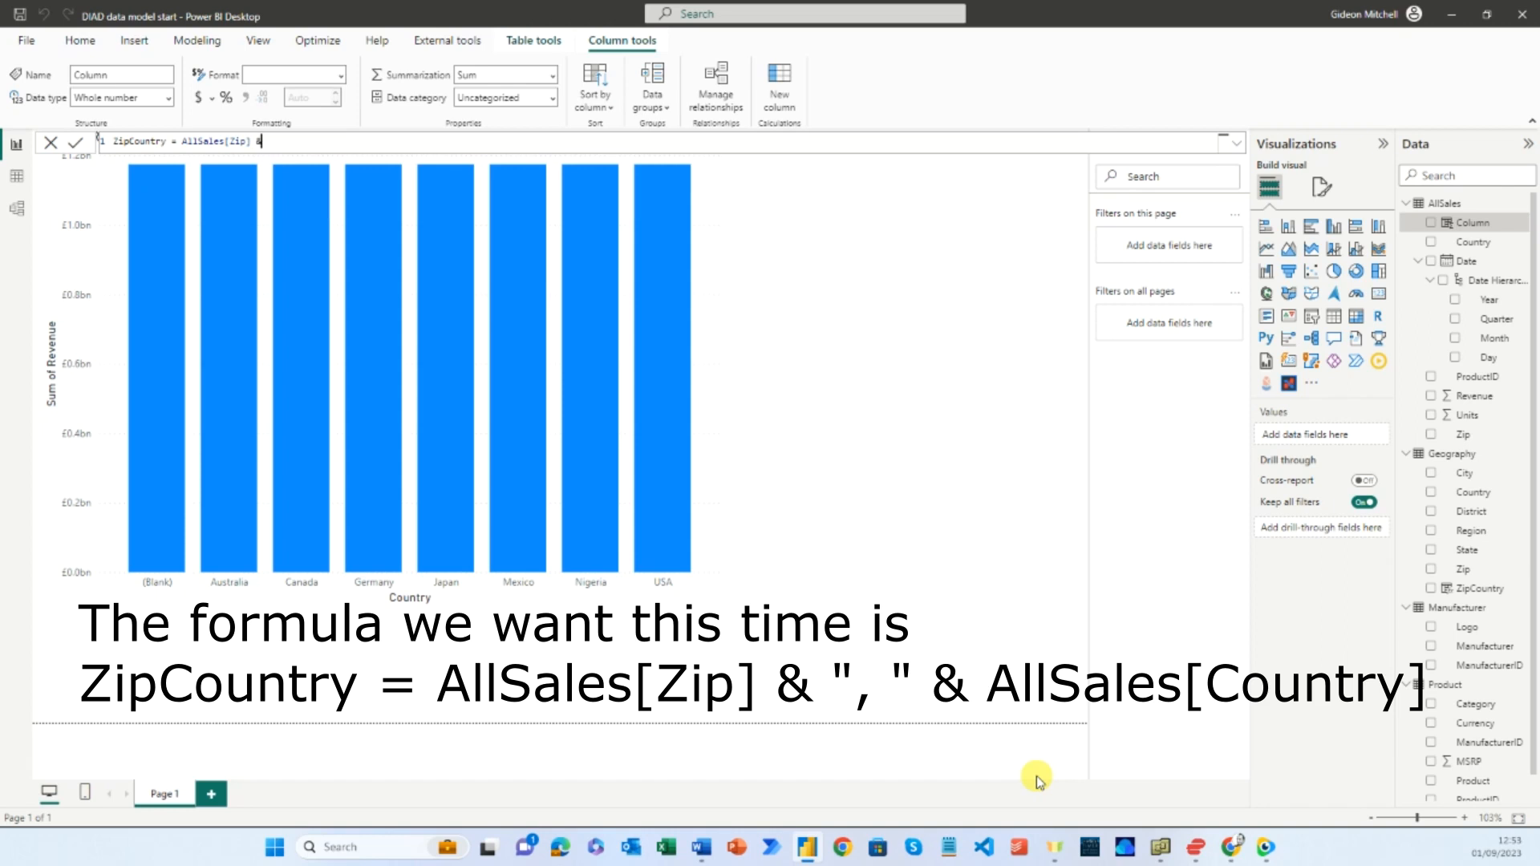
text(", " &)
text(count)
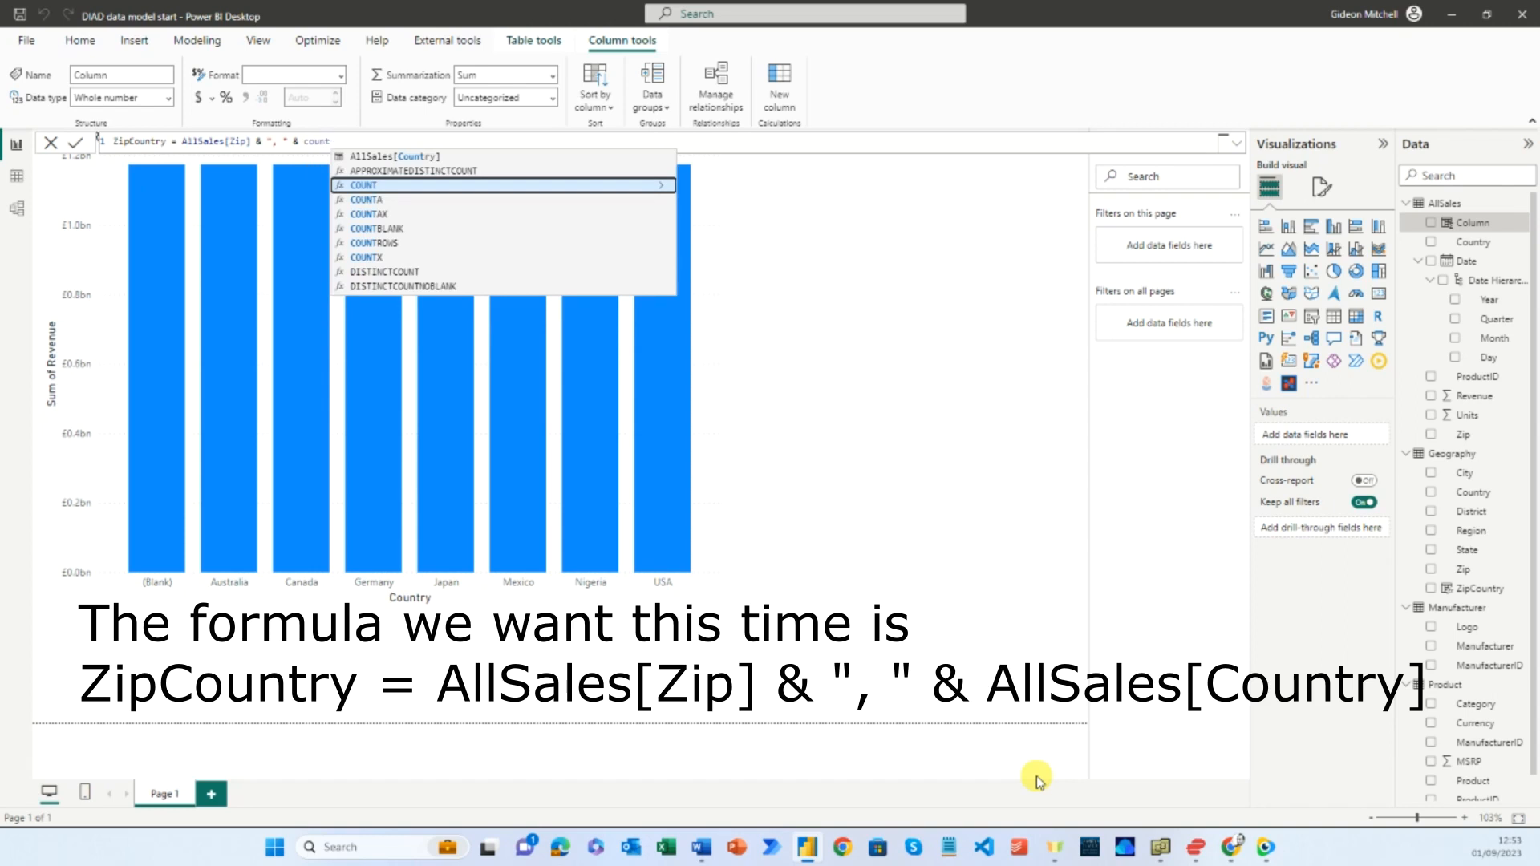
key(Up)
key(Up)
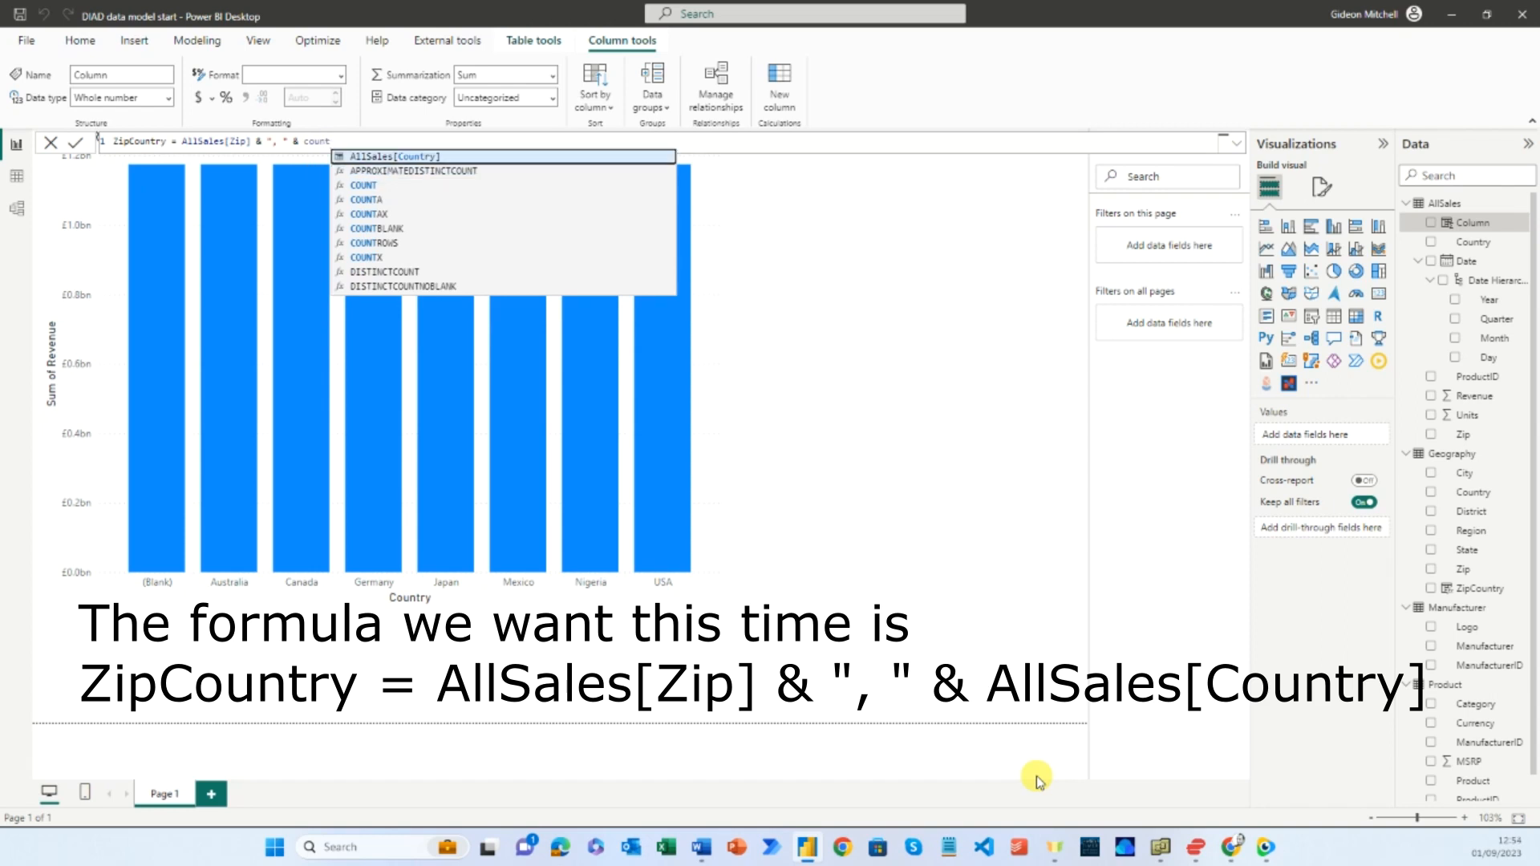
key(Tab)
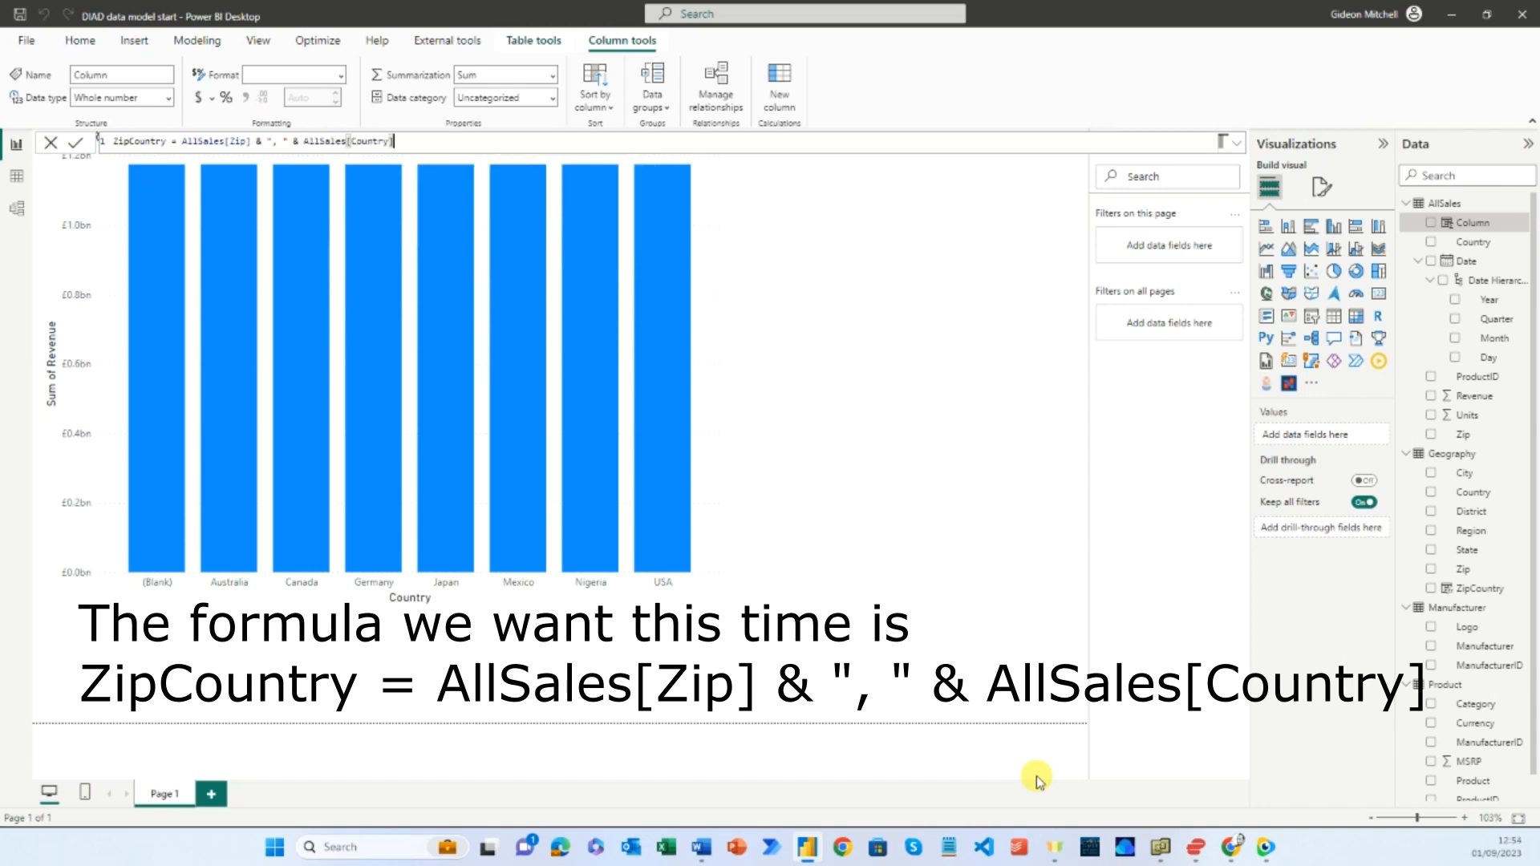
key(Return)
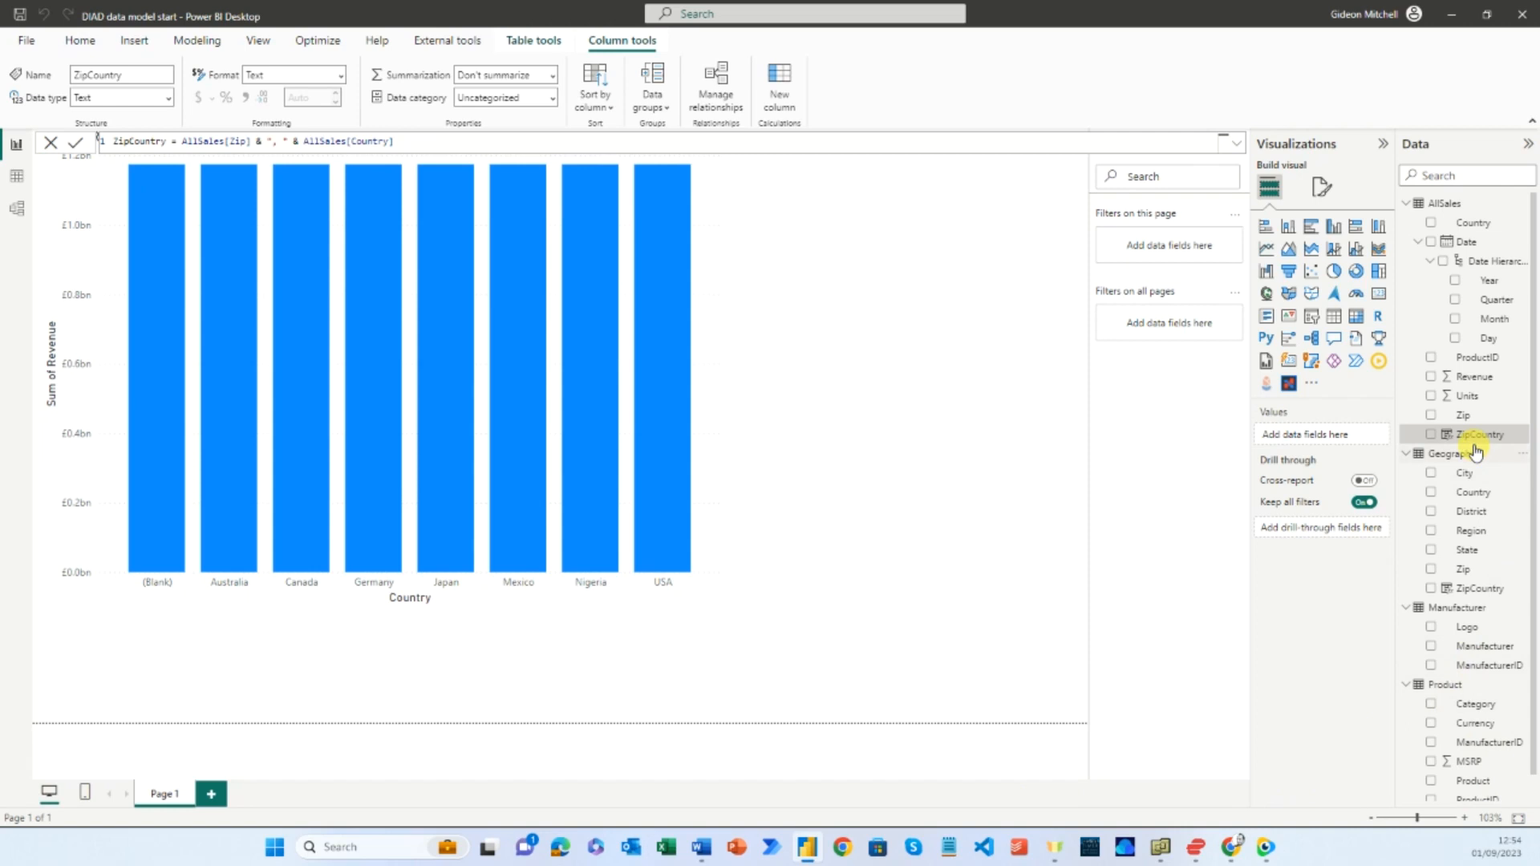
click(16, 177)
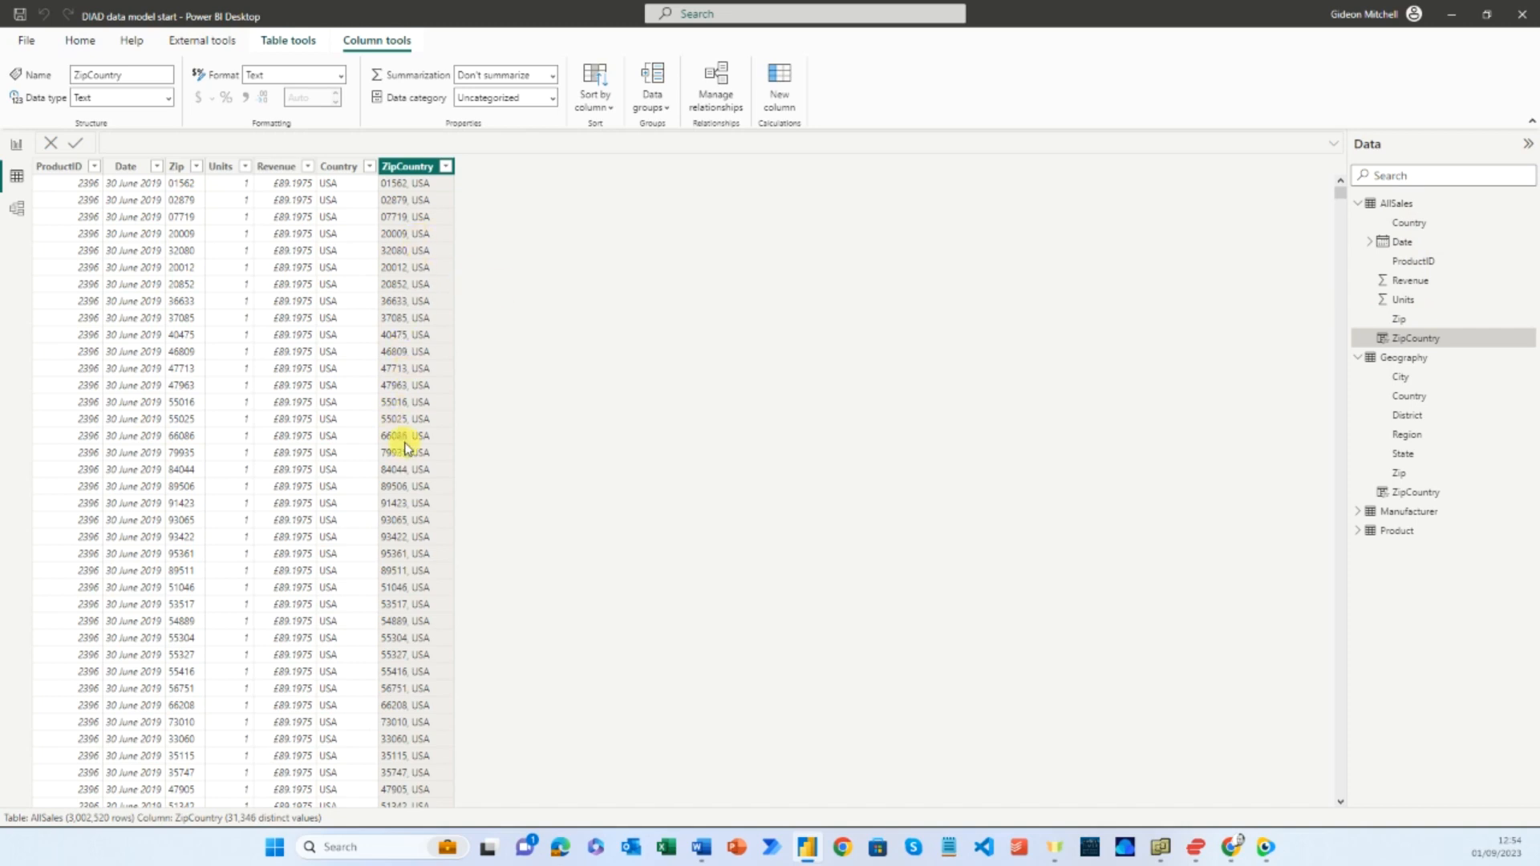
- Relate AllSales[ZipCountry] to Geography[ZipCountry] in the model diagram and check the revenue by country chart on the report page
click(18, 211)
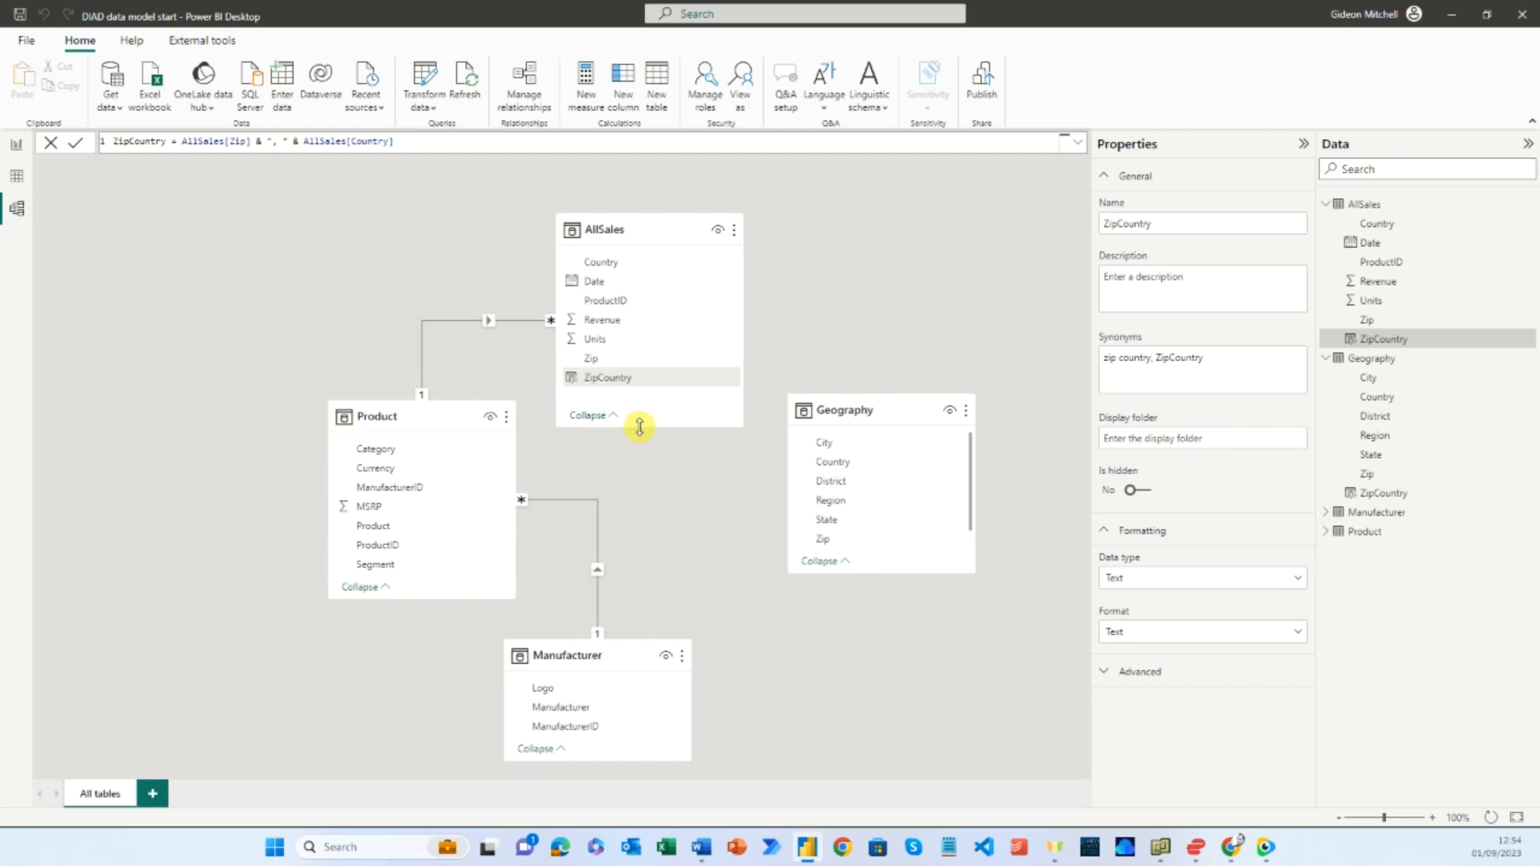
drag(884, 575, 884, 607)
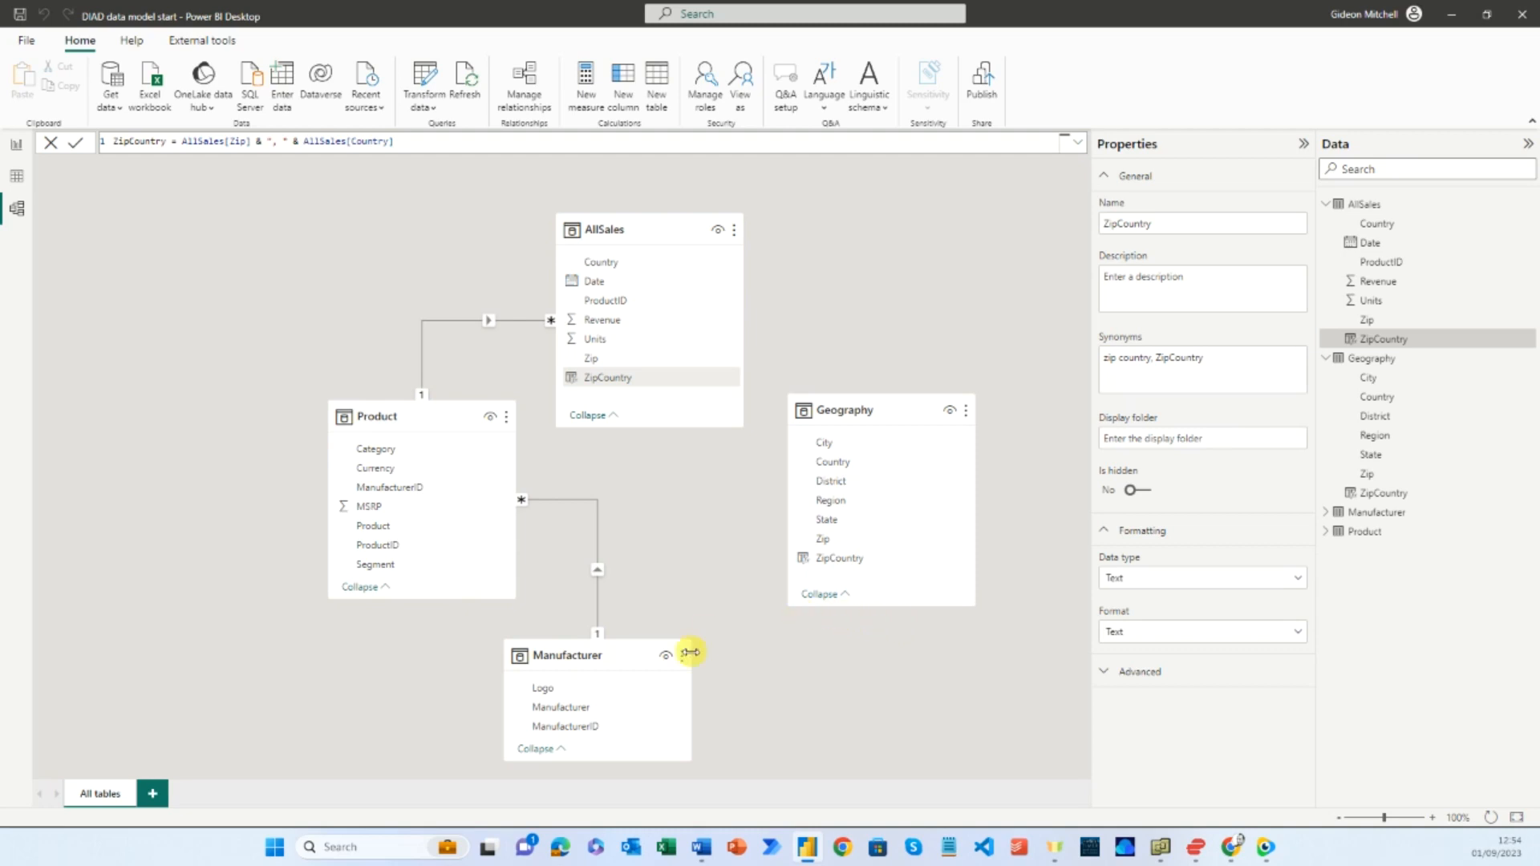
click(623, 380)
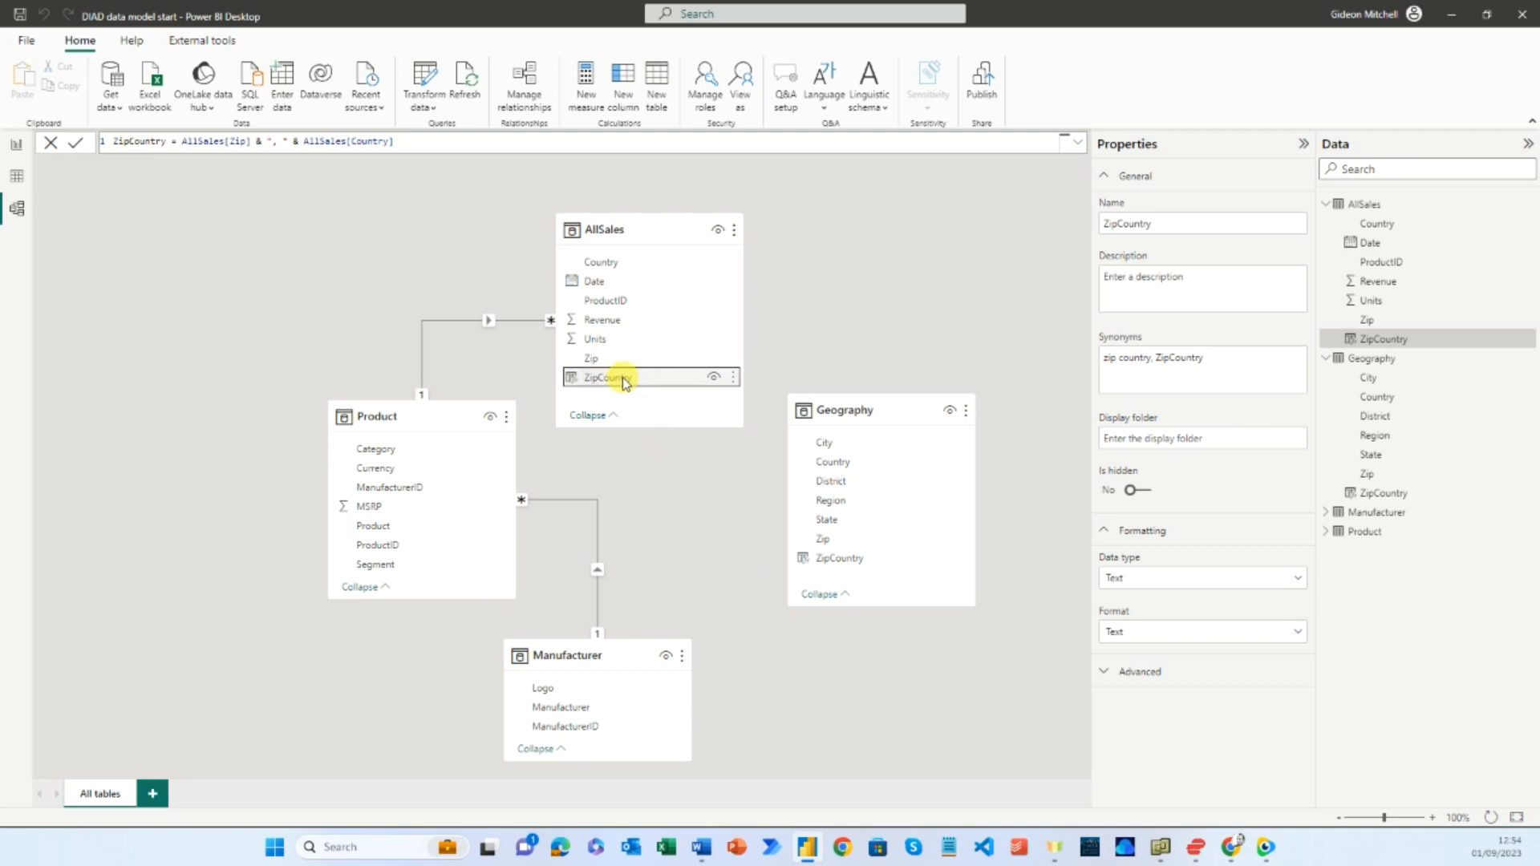
drag(623, 380, 841, 555)
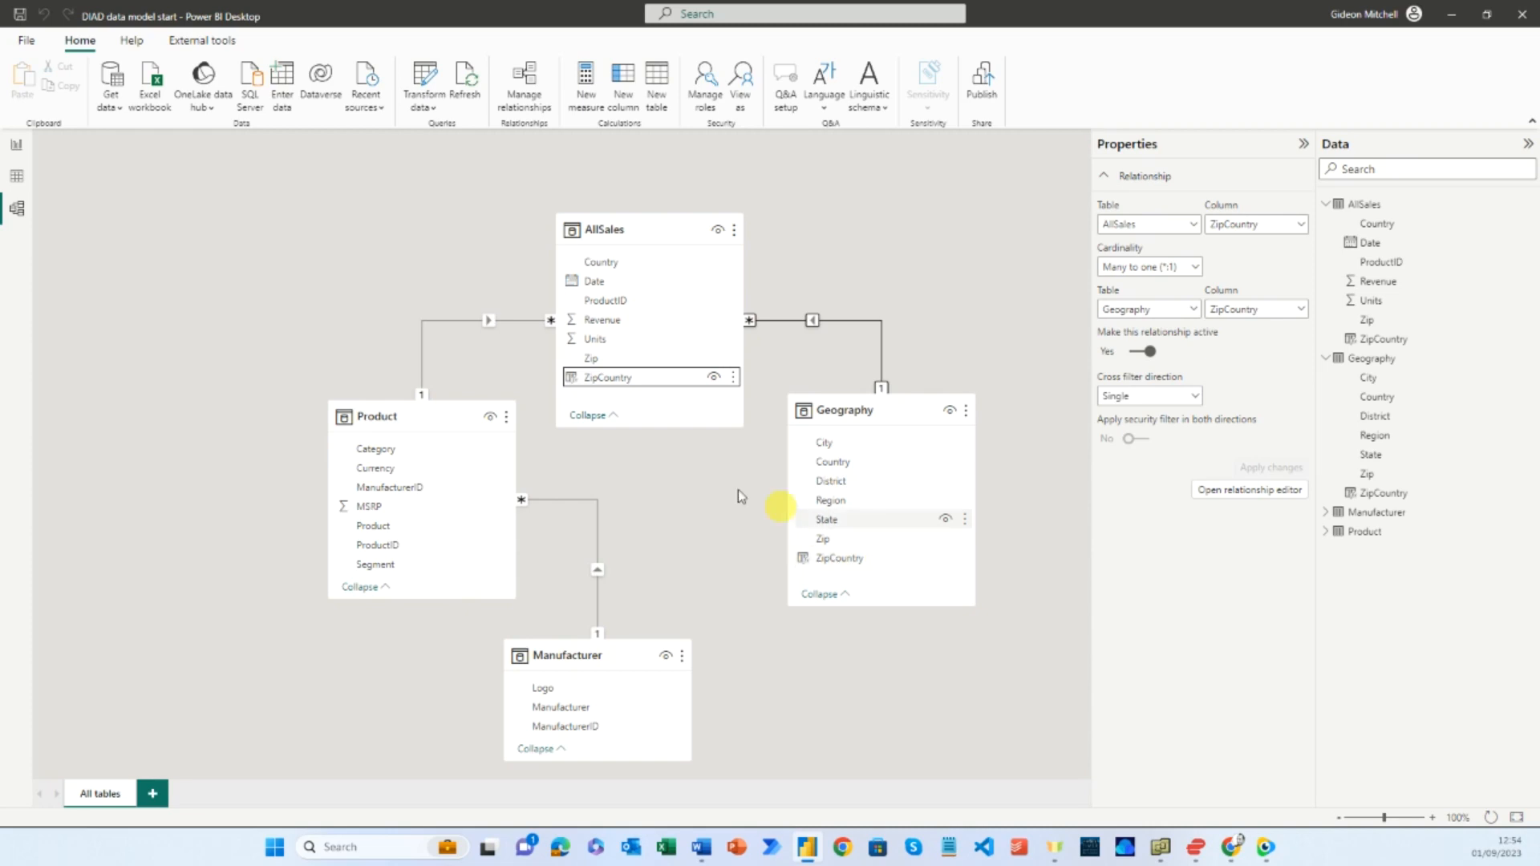
click(90, 200)
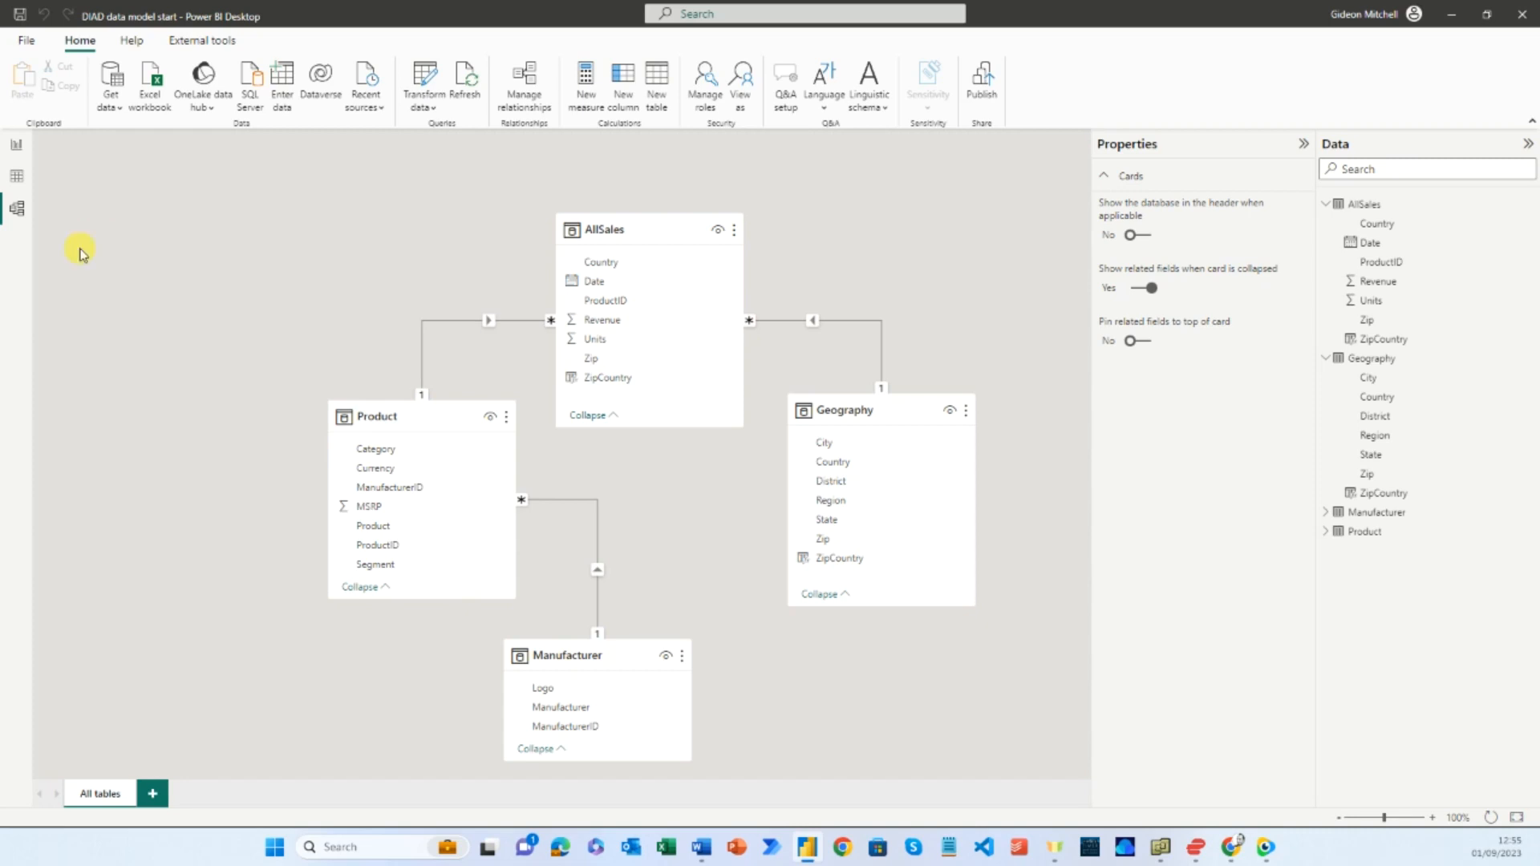
click(13, 147)
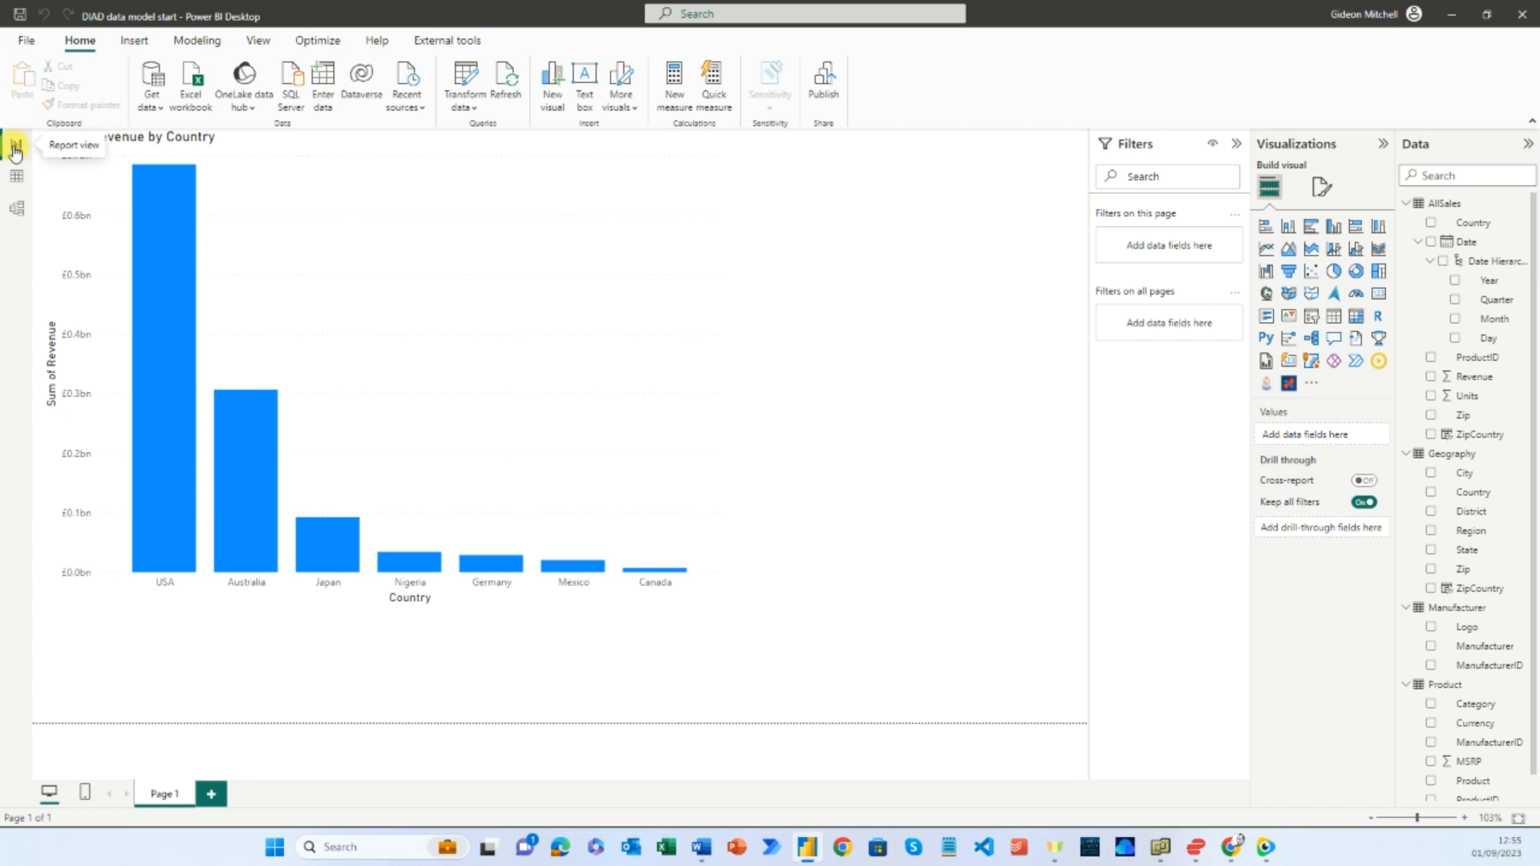
mouse_move(243, 489)
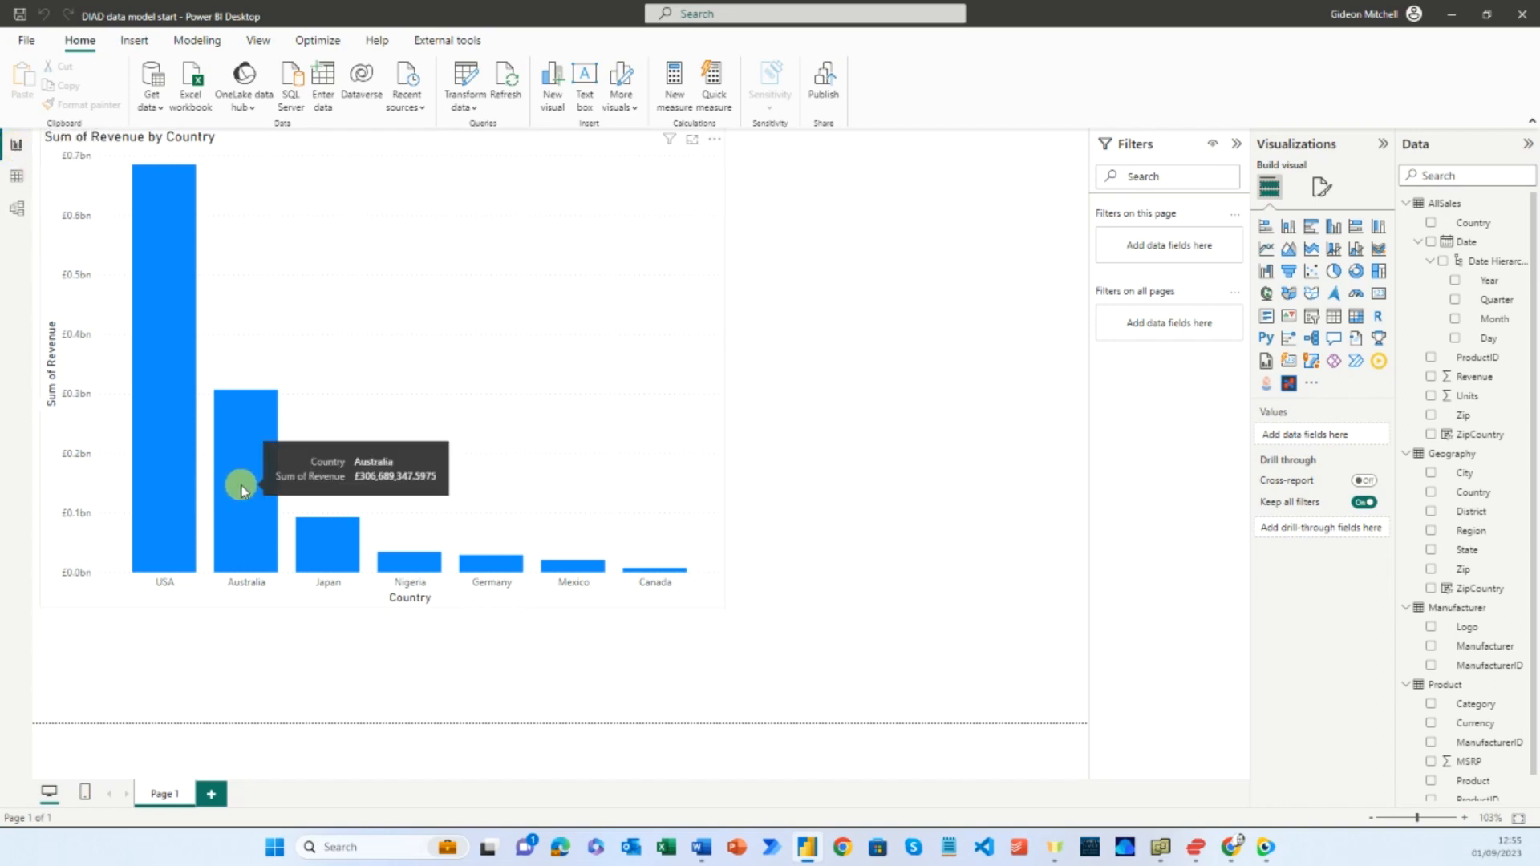